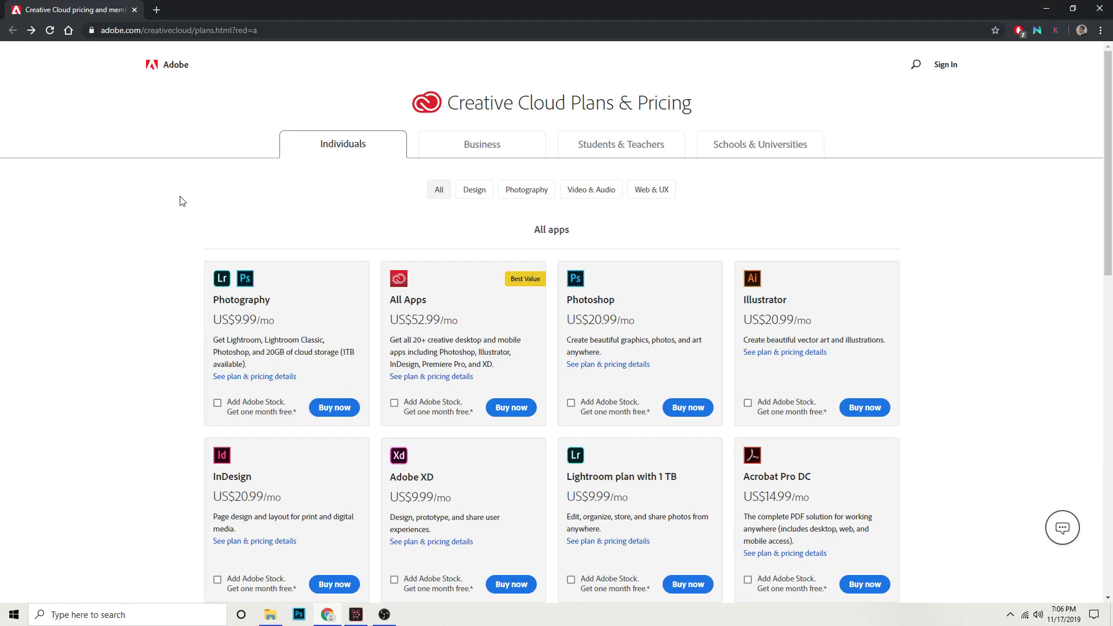
# Scroll to the US$9.99/mo Photography plan card and choose Buy now.
pyautogui.scroll(-1, 180, 200)
pyautogui.scroll(-1, 174, 268)
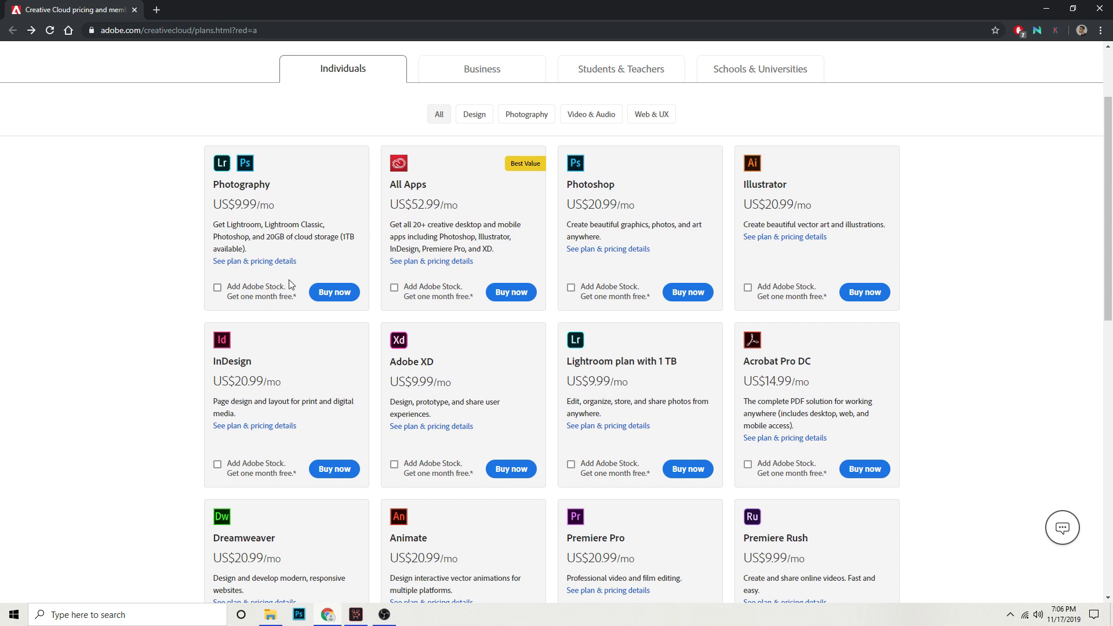
pyautogui.click(324, 297)
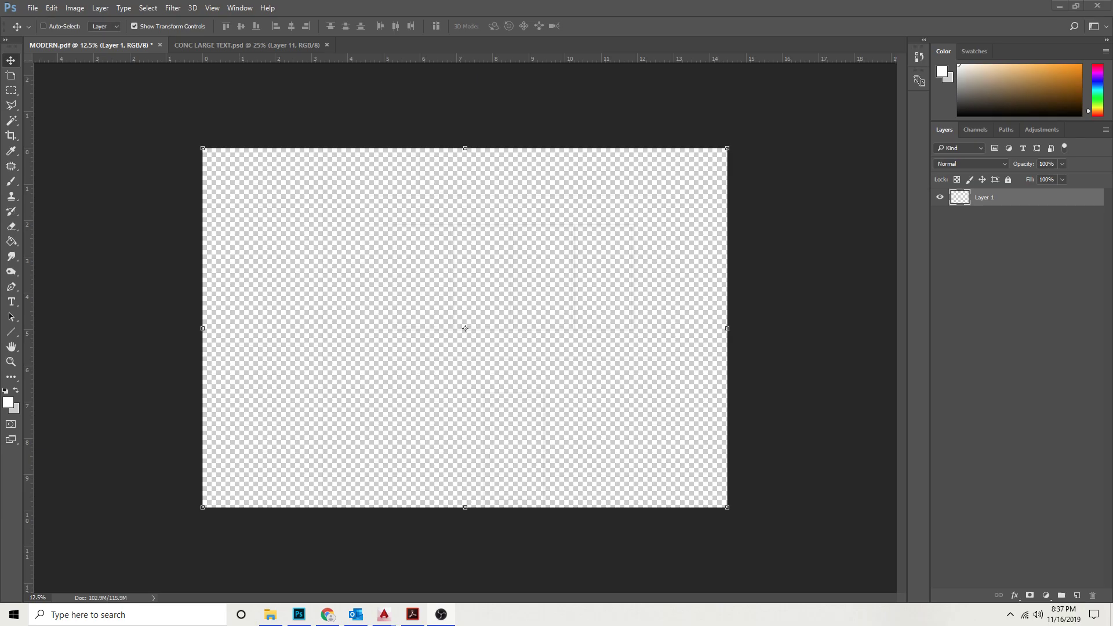
# Rename Layer 1 to LINES.
pyautogui.doubleClick(987, 197)
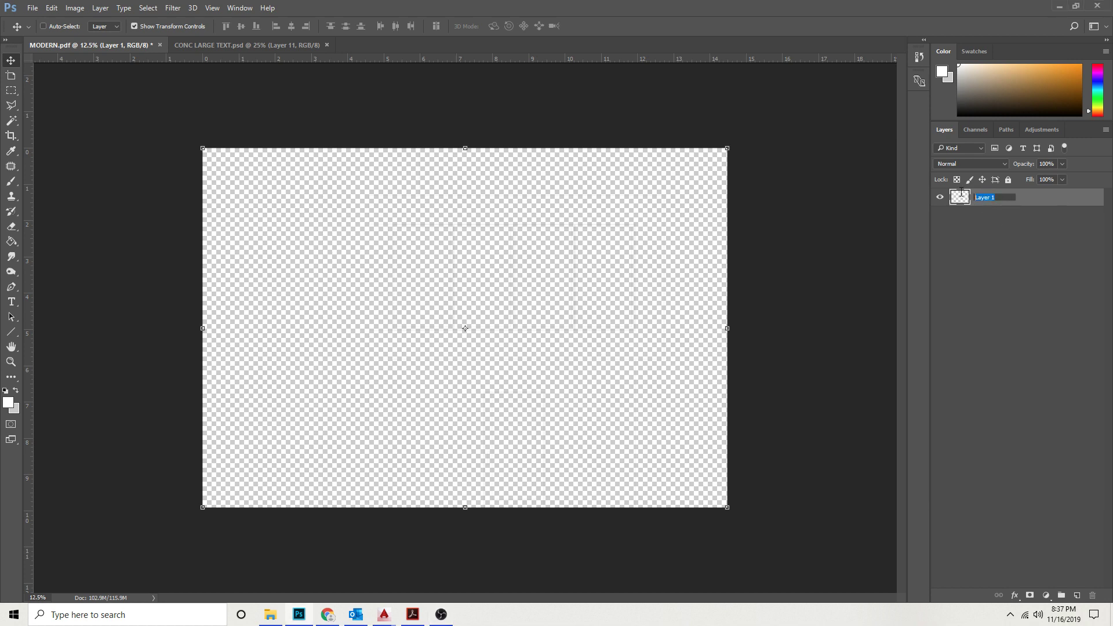
pyautogui.write('LINES')
pyautogui.press('Return')
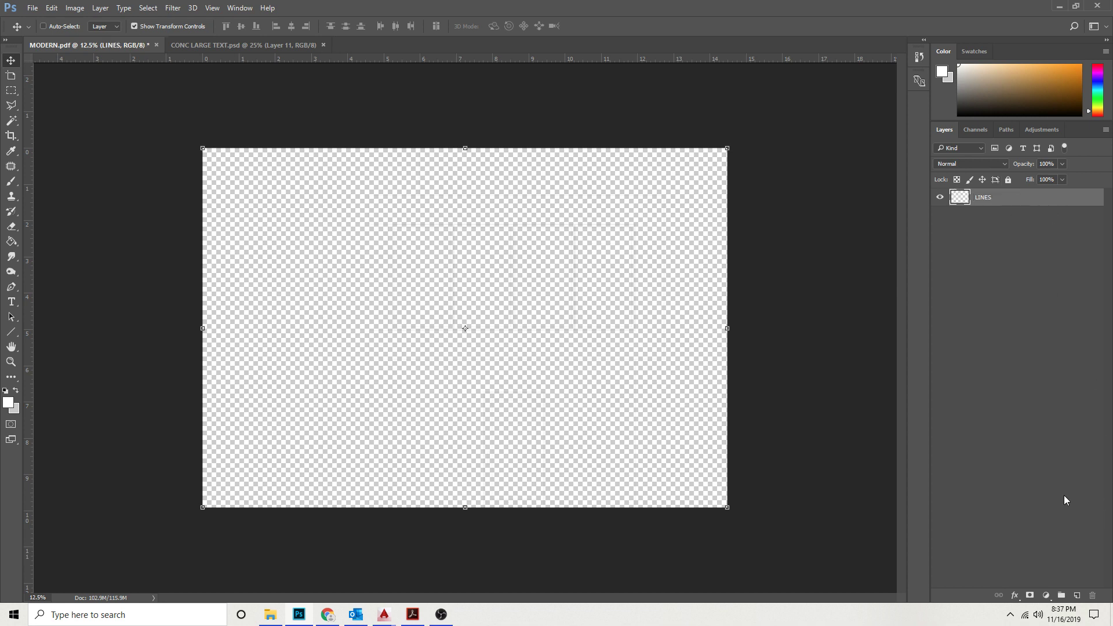
# Crop outward to extend the canvas up, right and down, then add a new layer.
pyautogui.click(9, 134)
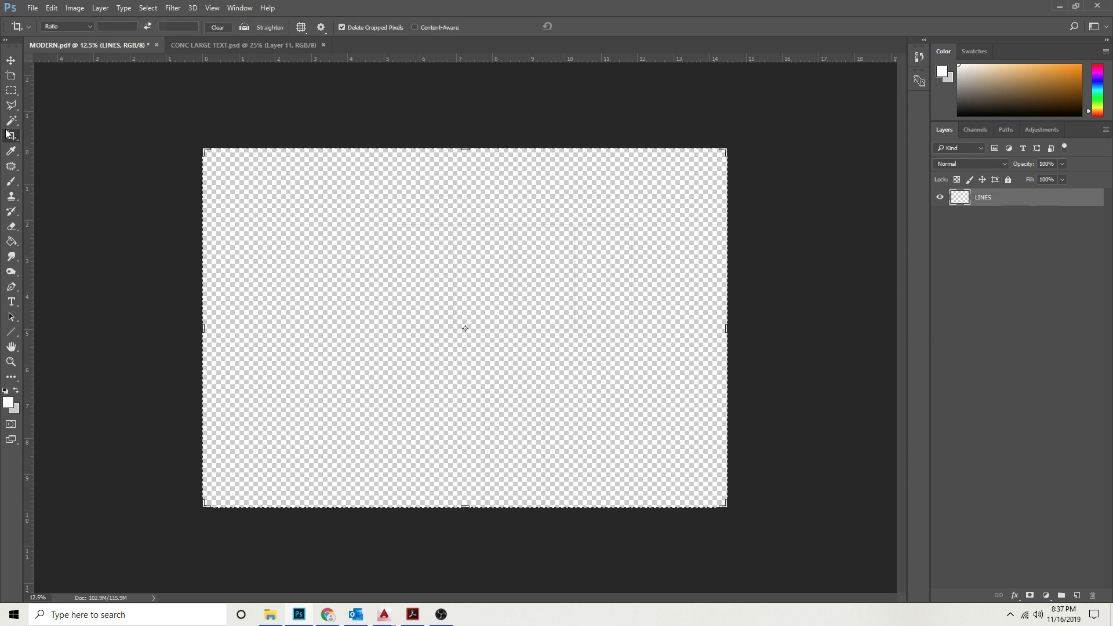
pyautogui.moveTo(463, 149); pyautogui.dragTo(465, 82)
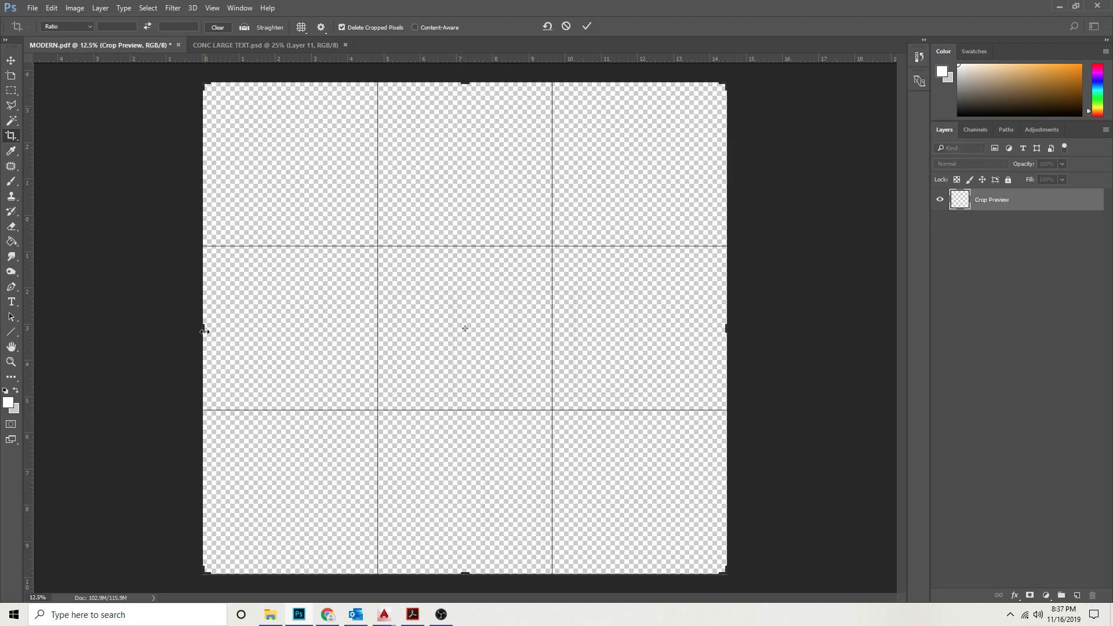
pyautogui.moveTo(726, 328); pyautogui.dragTo(896, 337)
pyautogui.moveTo(430, 574); pyautogui.dragTo(430, 574)
pyautogui.press('Return')
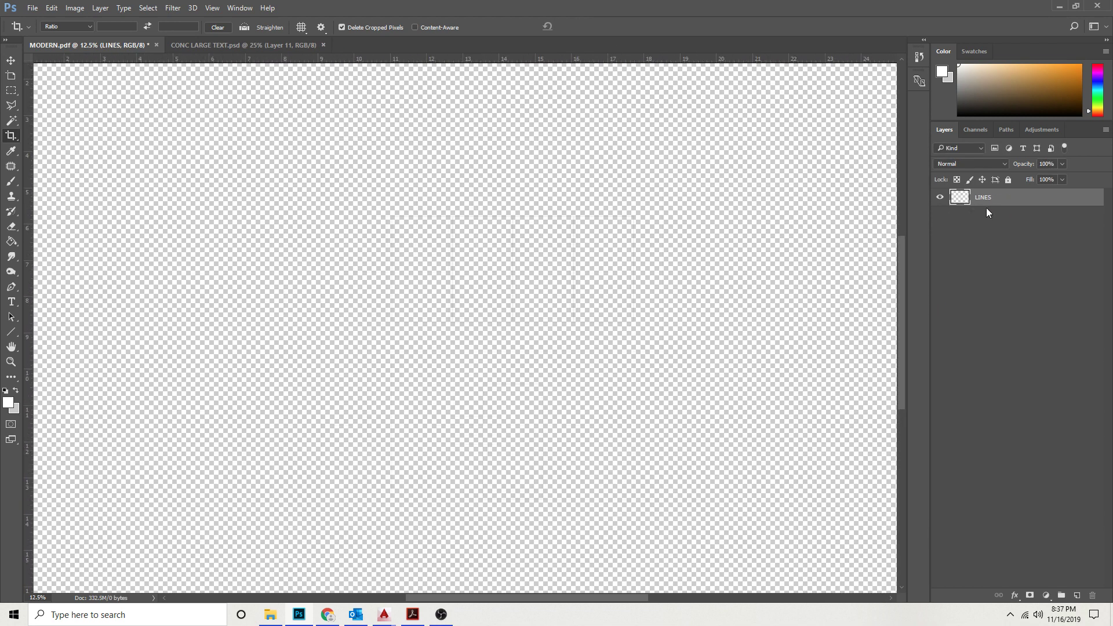
pyautogui.click(1077, 595)
# Move the new layer below LINES, name it BACKGROUND, and fill it white.
pyautogui.moveTo(998, 198); pyautogui.dragTo(996, 229)
pyautogui.doubleClick(987, 216)
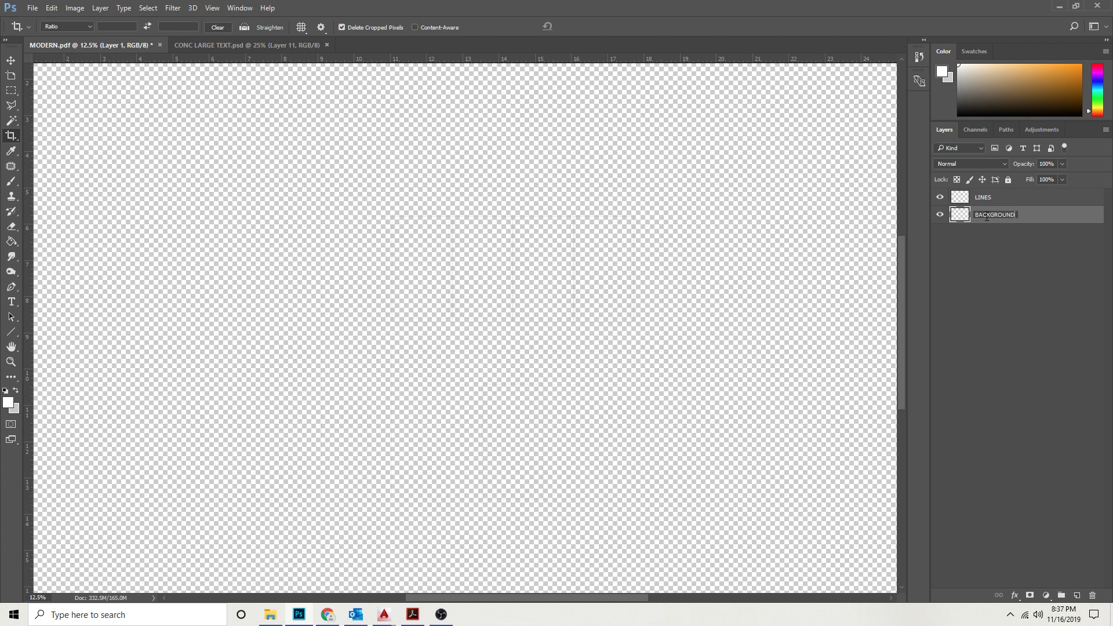
pyautogui.write('BACKGROUND')
pyautogui.press('Return')
pyautogui.click(11, 241)
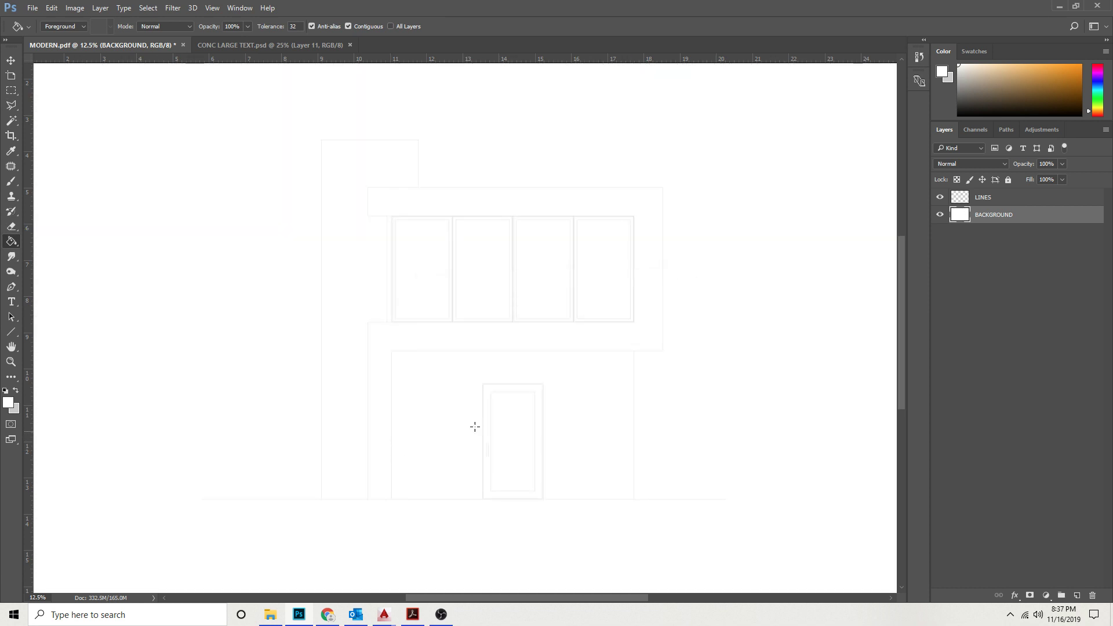
# Duplicate LINES and merge the copy with LINES to darken the linework.
pyautogui.click(1061, 201)
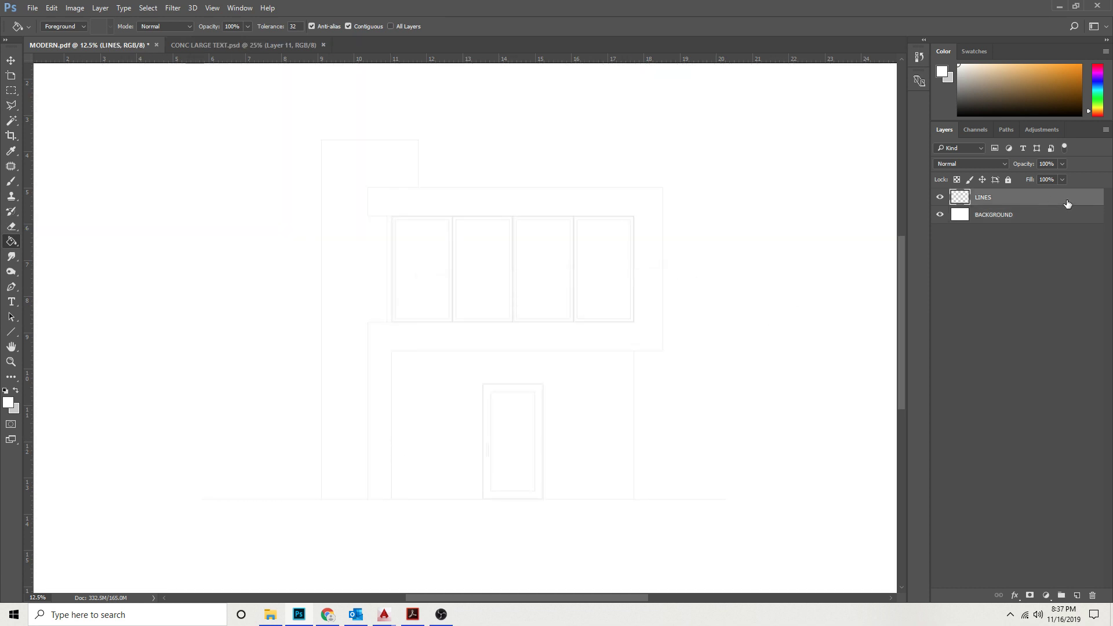
pyautogui.moveTo(1067, 203); pyautogui.dragTo(1077, 595)
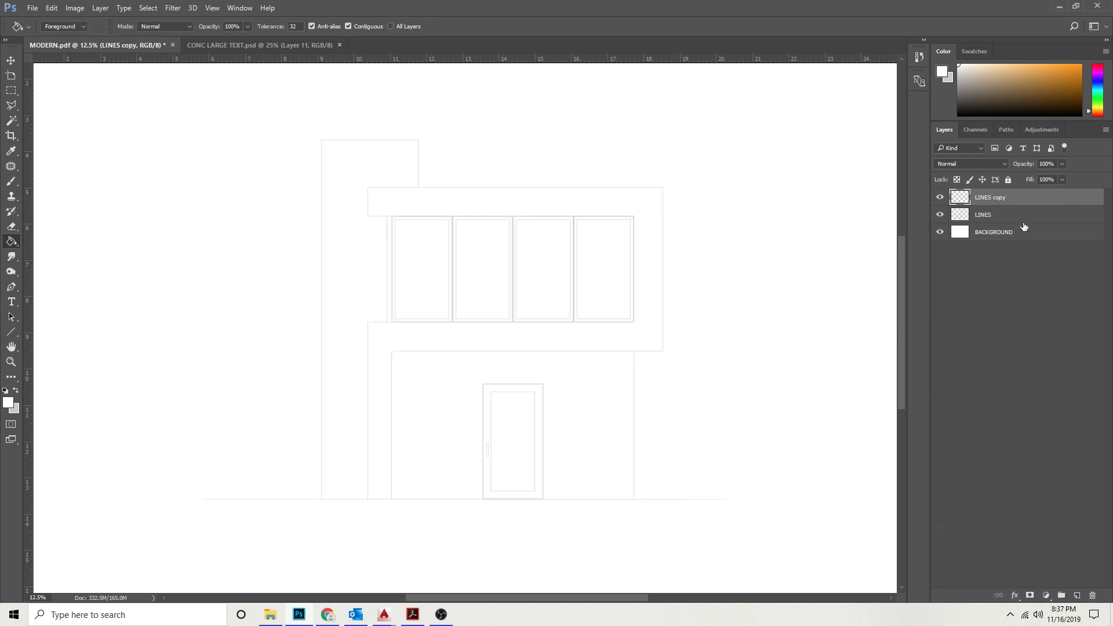
pyautogui.keyDown('shift'); pyautogui.click(1024, 216); pyautogui.keyUp('shift')
pyautogui.rightClick(1026, 219)
pyautogui.click(890, 421)
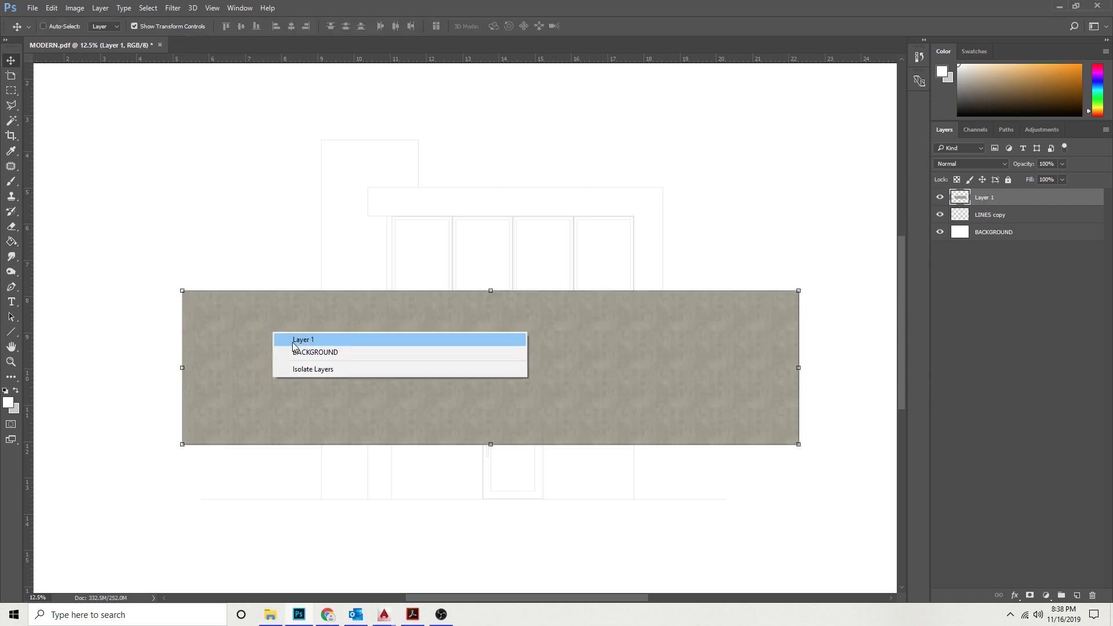
# Delete the left part of the pasted concrete texture and move it down onto the ground line.
pyautogui.click(292, 341)
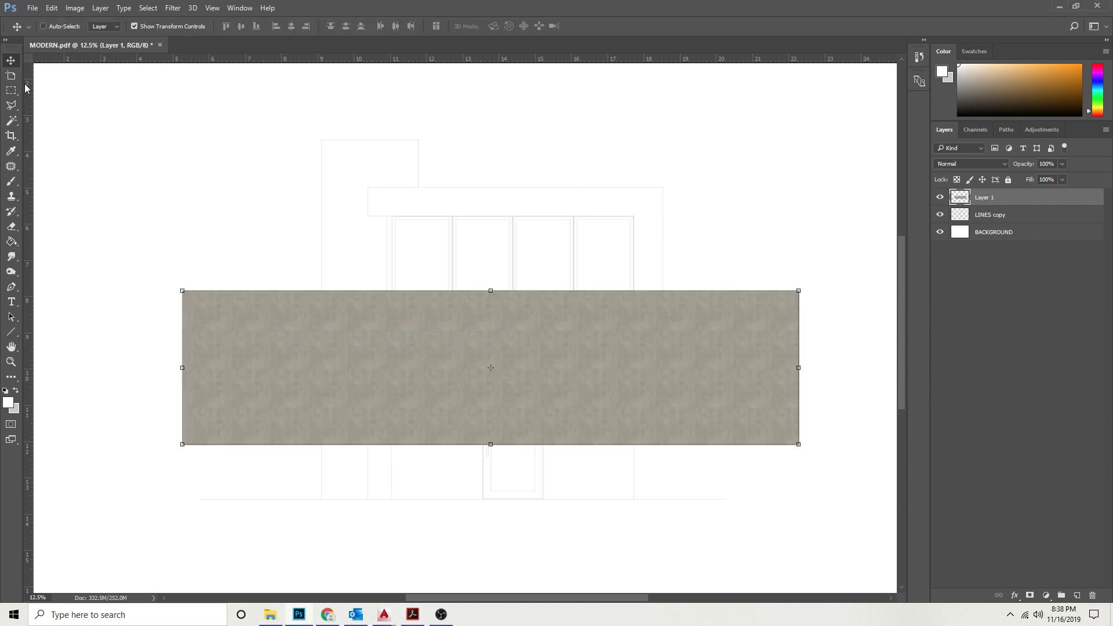
pyautogui.click(11, 89)
pyautogui.moveTo(141, 258); pyautogui.dragTo(609, 502)
pyautogui.press('Delete')
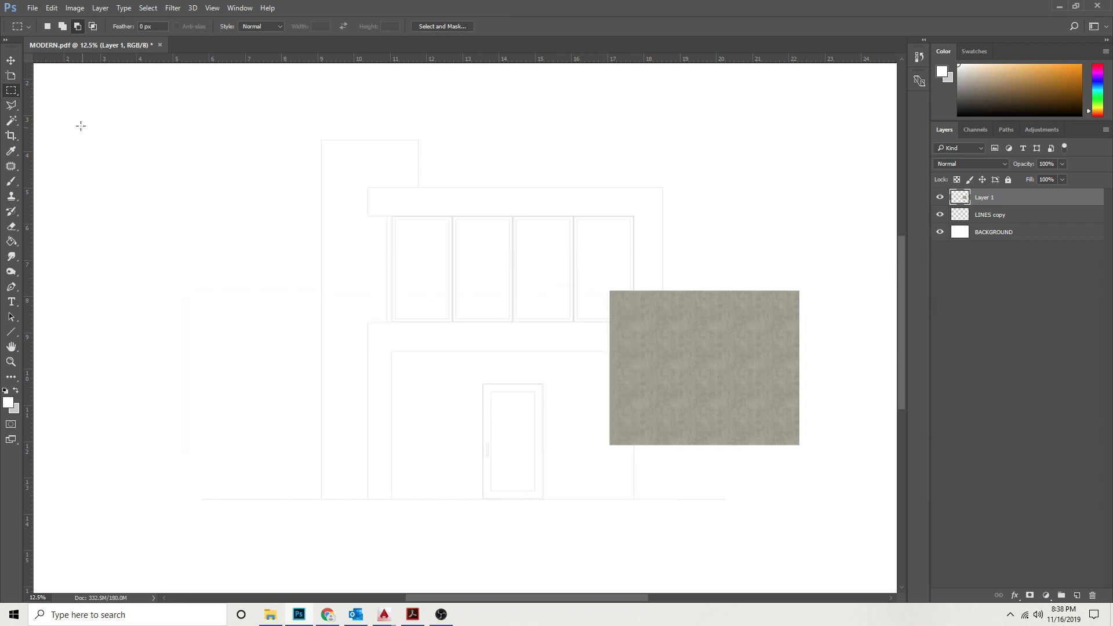
pyautogui.click(11, 60)
pyautogui.moveTo(669, 372); pyautogui.dragTo(537, 427)
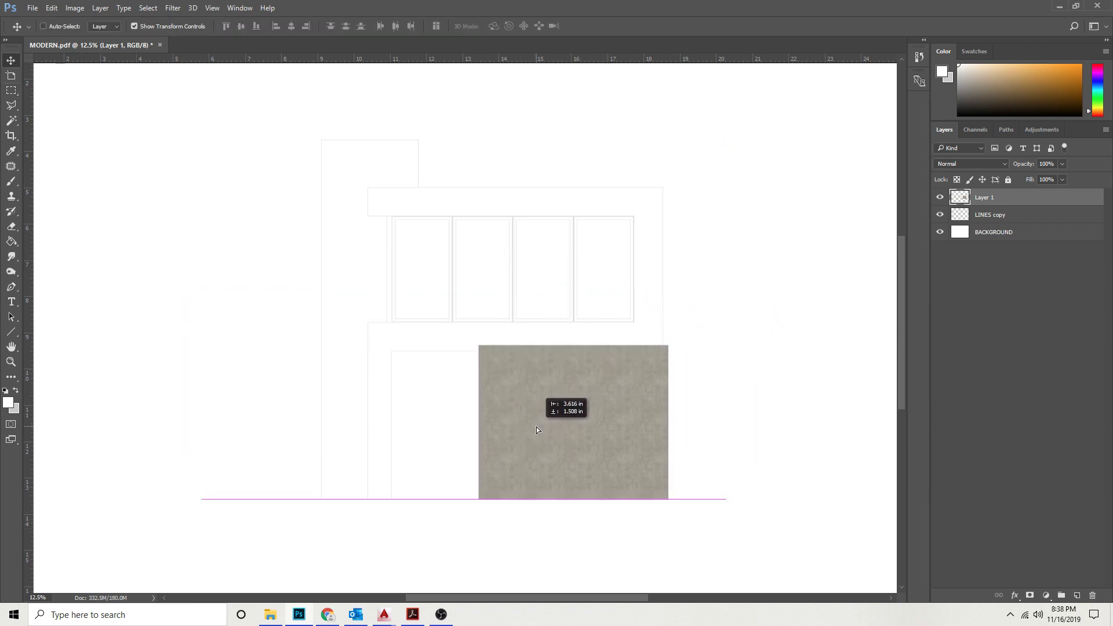
# Scale the concrete texture up to cover most of the elevation and commit.
pyautogui.hotkey('ctrl', 't')
pyautogui.moveTo(479, 346); pyautogui.dragTo(122, 115)
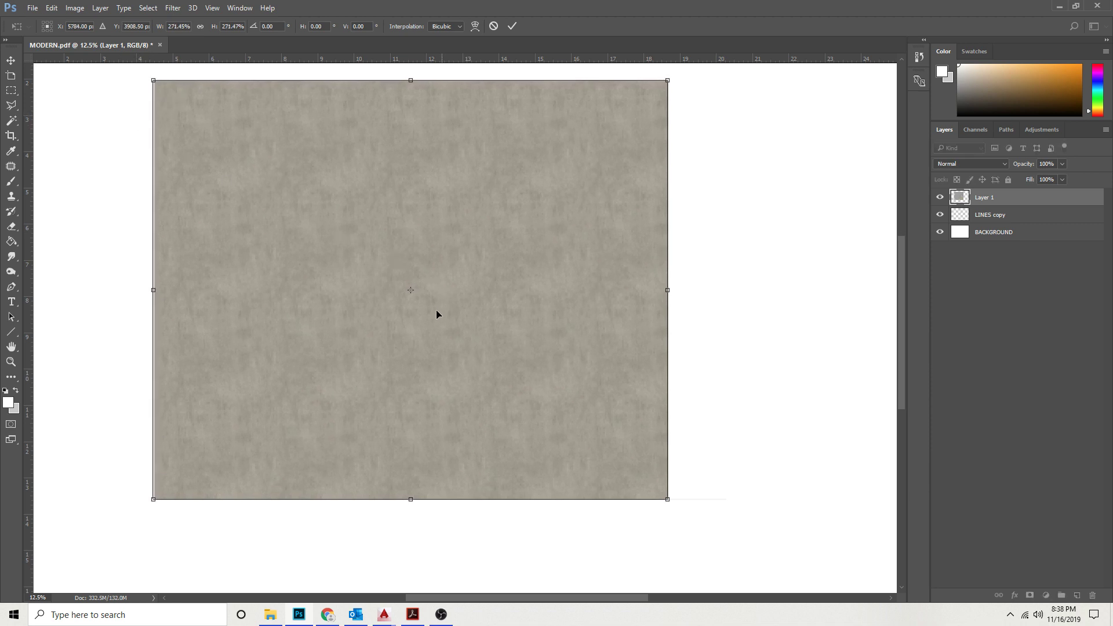
pyautogui.moveTo(417, 326); pyautogui.dragTo(515, 352)
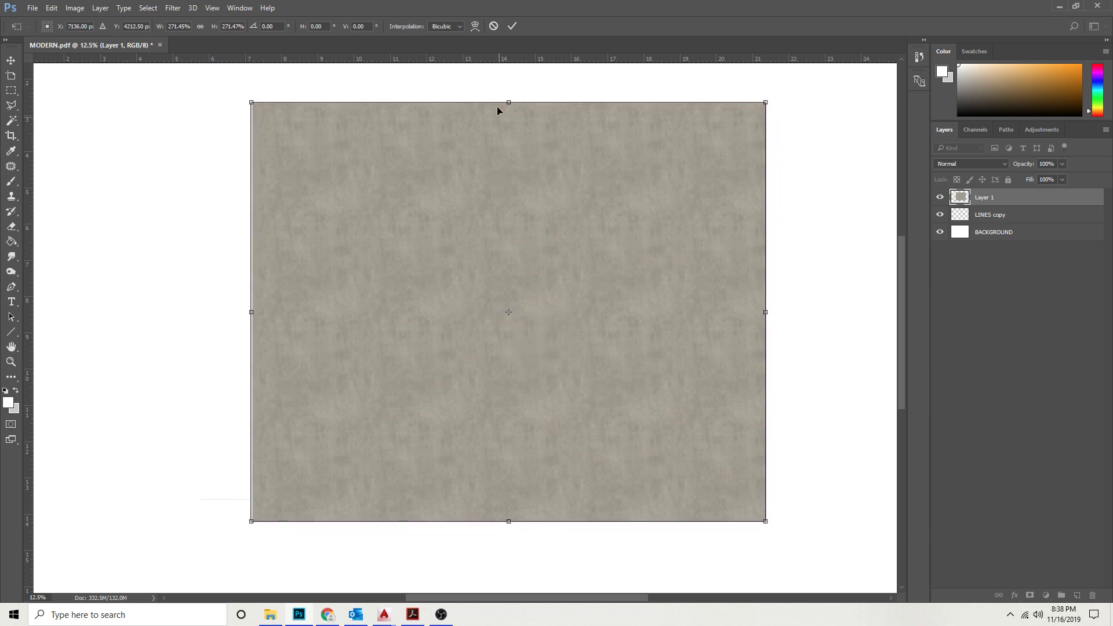
pyautogui.click(513, 26)
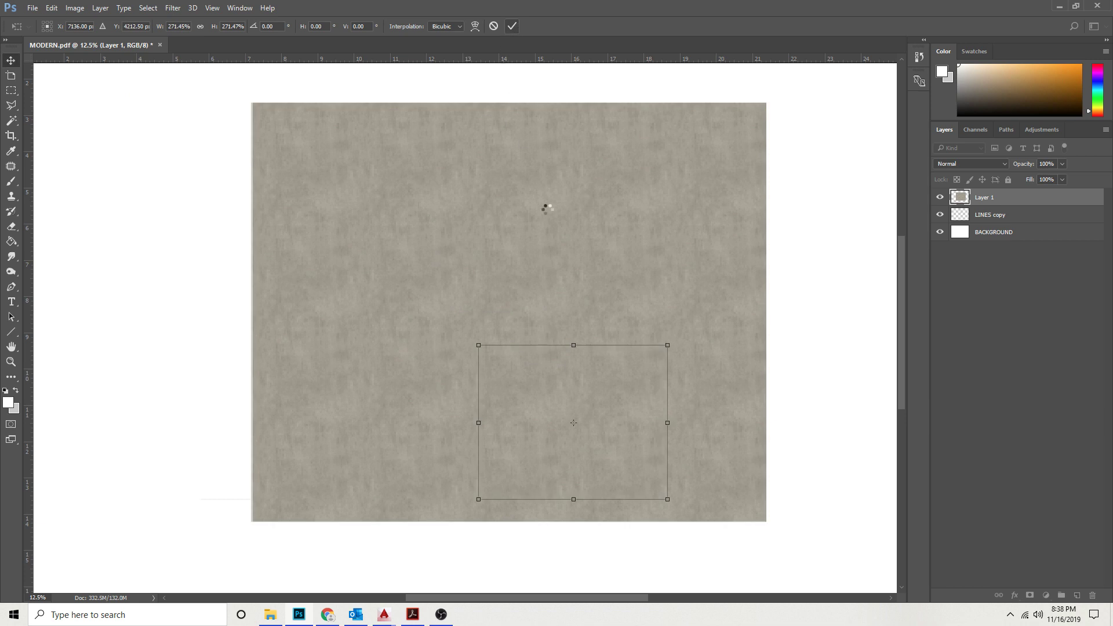
# Hide the concrete layer and rename LINES copy to LINES.
pyautogui.click(941, 198)
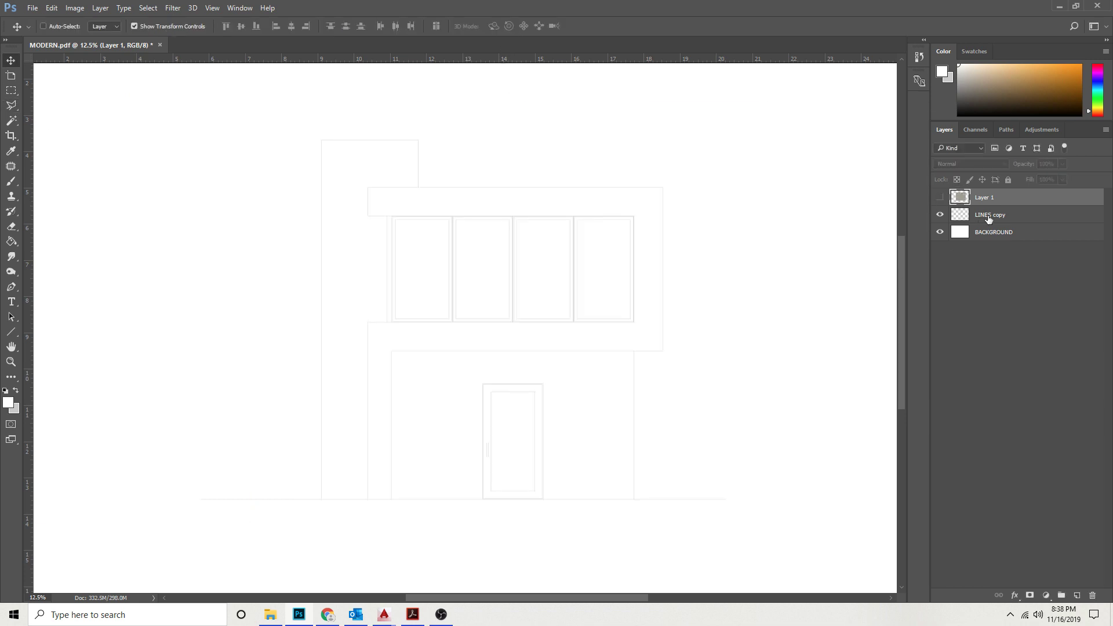
pyautogui.doubleClick(993, 217)
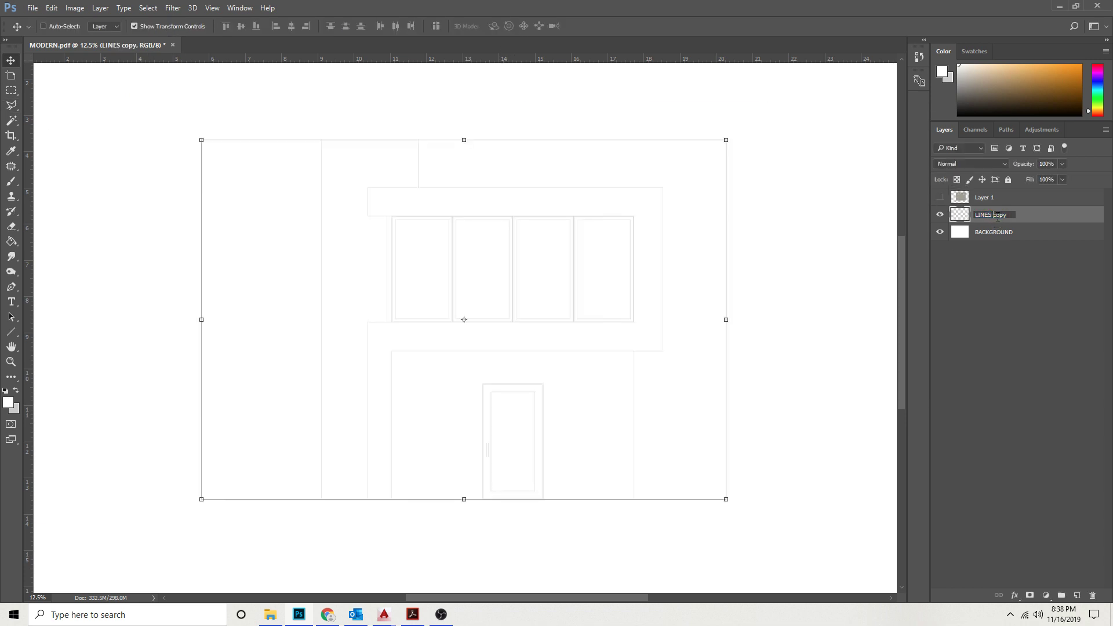
pyautogui.press('BackSpace')
pyautogui.press('Return')
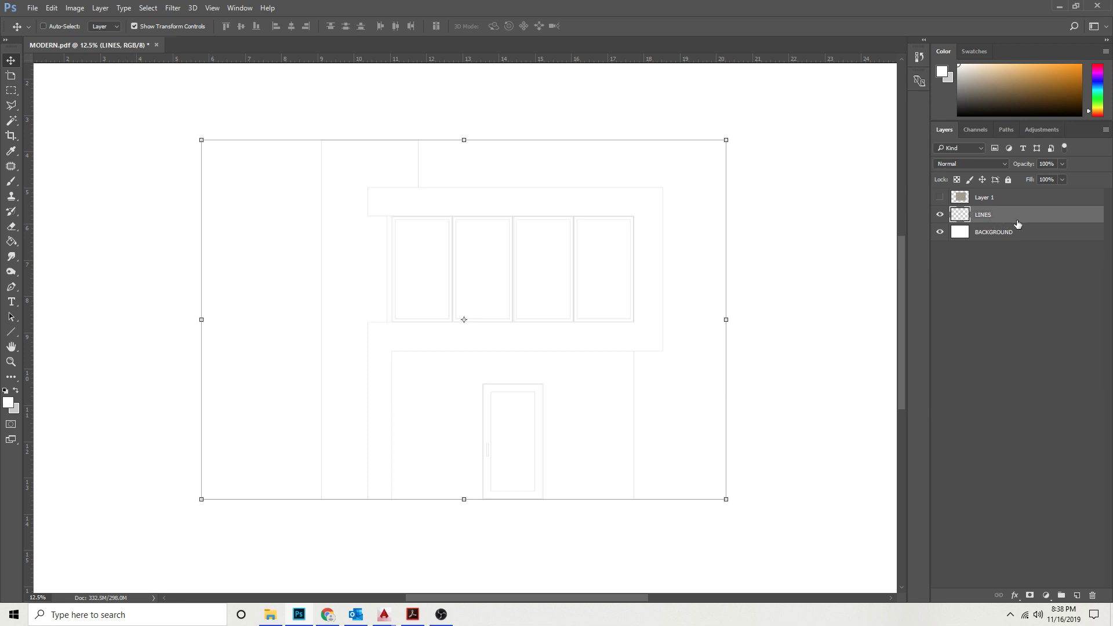
# Select the frame with Magic Wand, invert, and delete the concrete texture outside it.
pyautogui.click(11, 122)
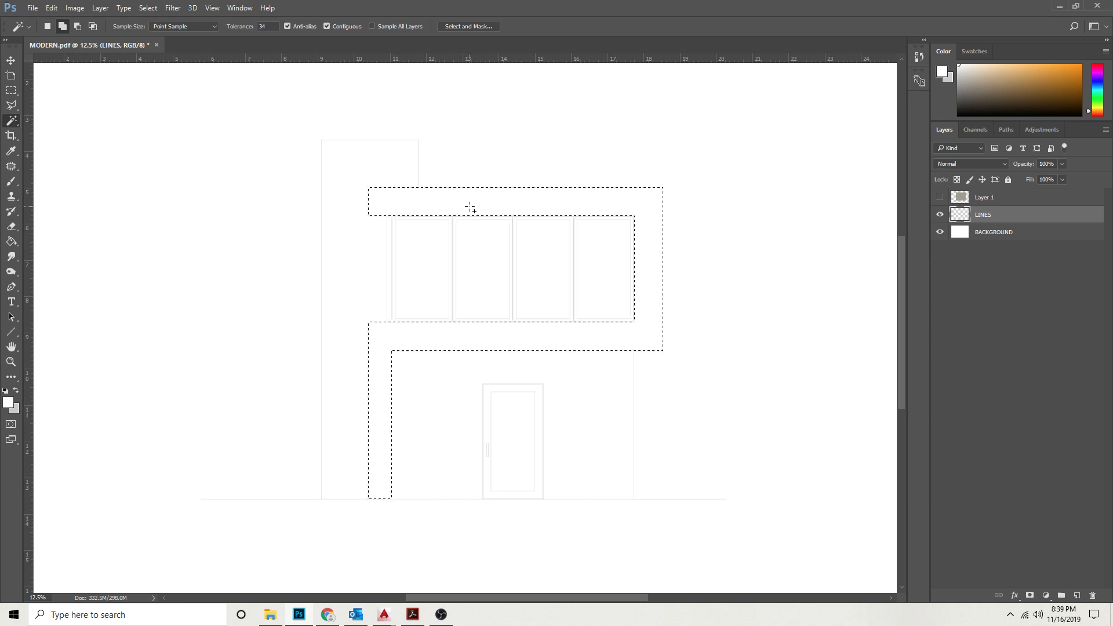
pyautogui.click(148, 8)
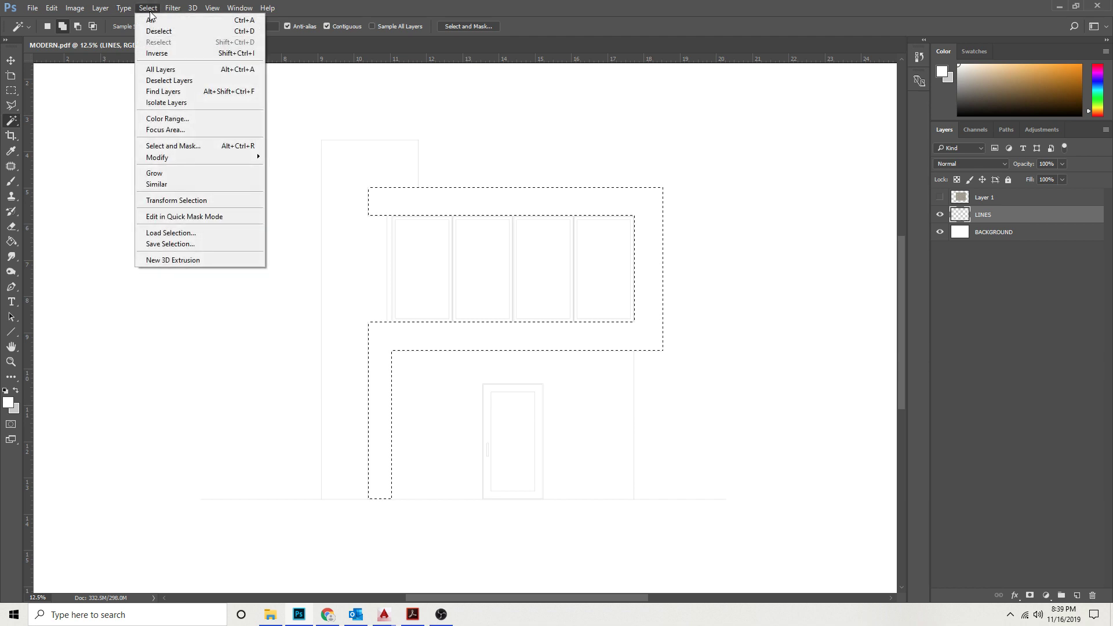
pyautogui.click(220, 53)
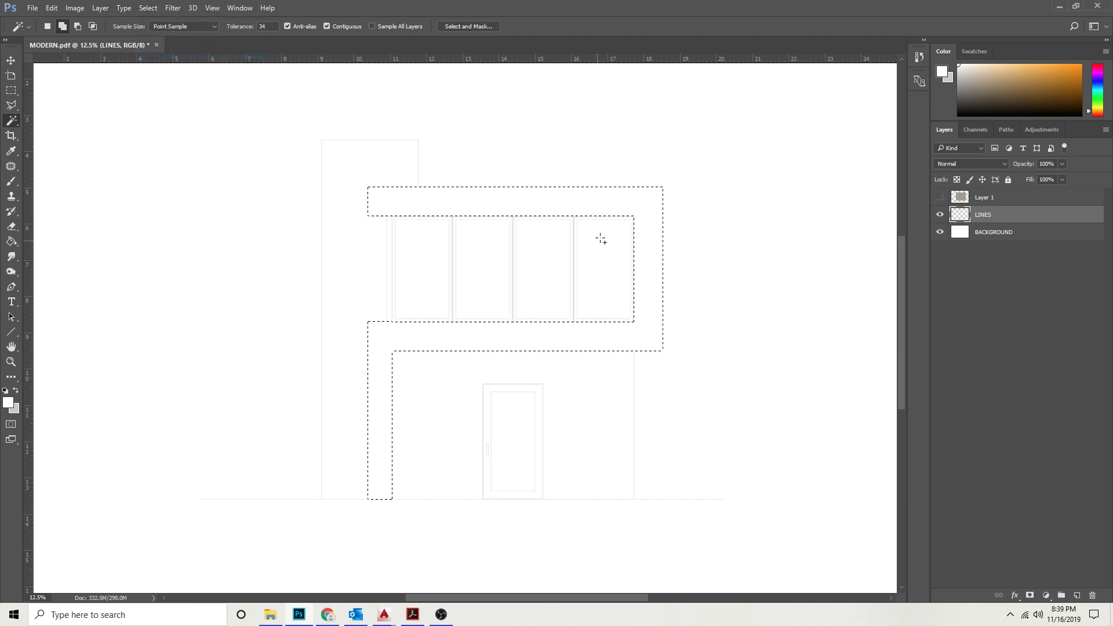
pyautogui.click(1003, 198)
pyautogui.click(940, 197)
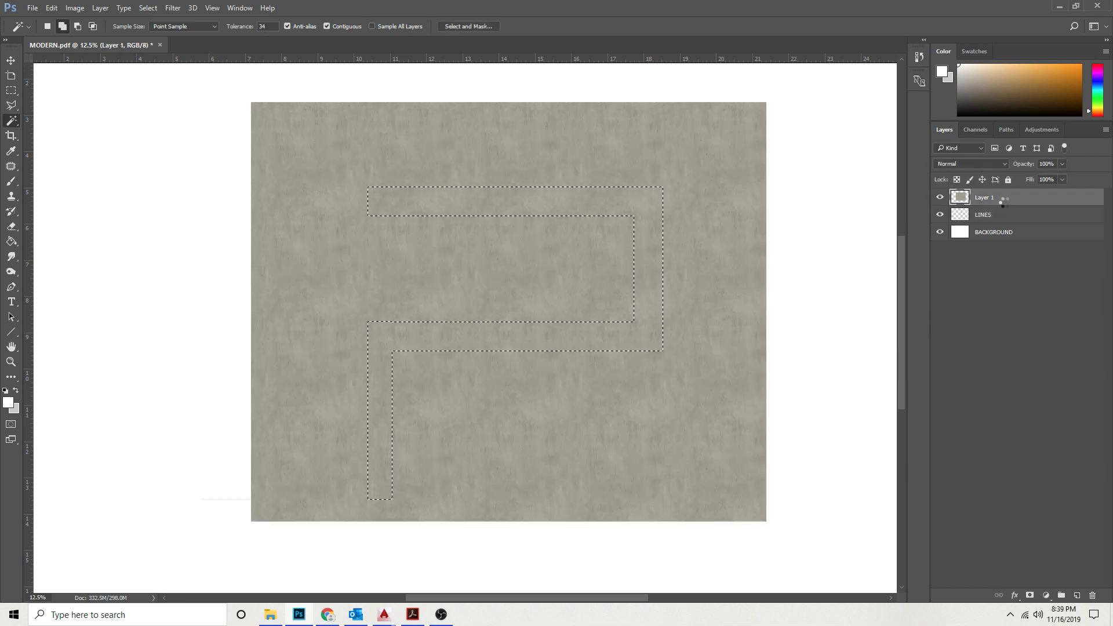
pyautogui.press('Delete')
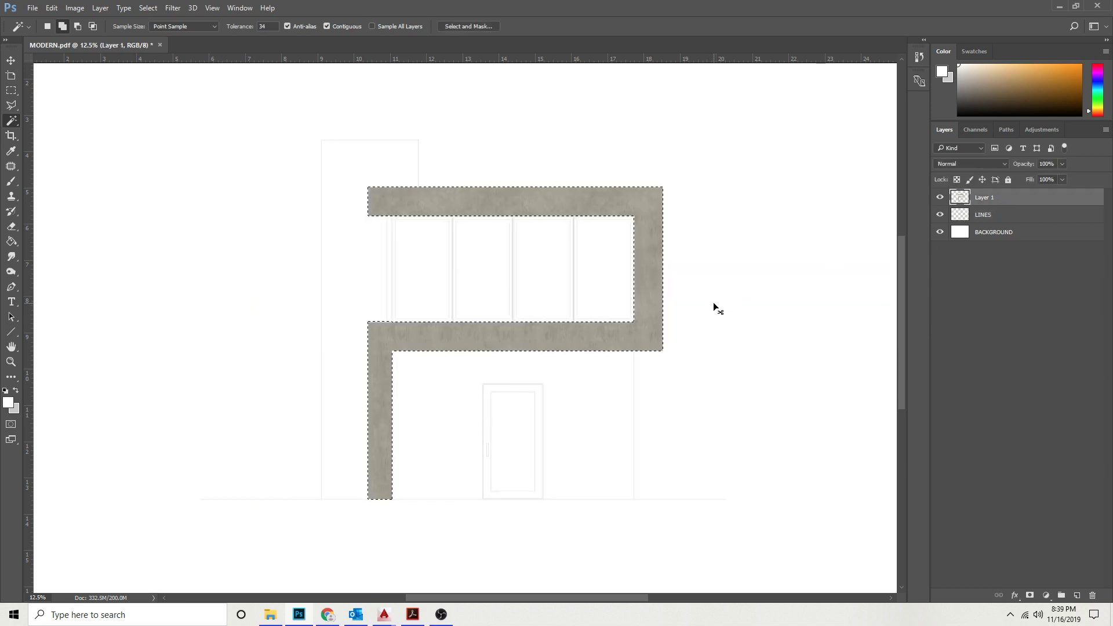
pyautogui.hotkey('ctrl', 'd')
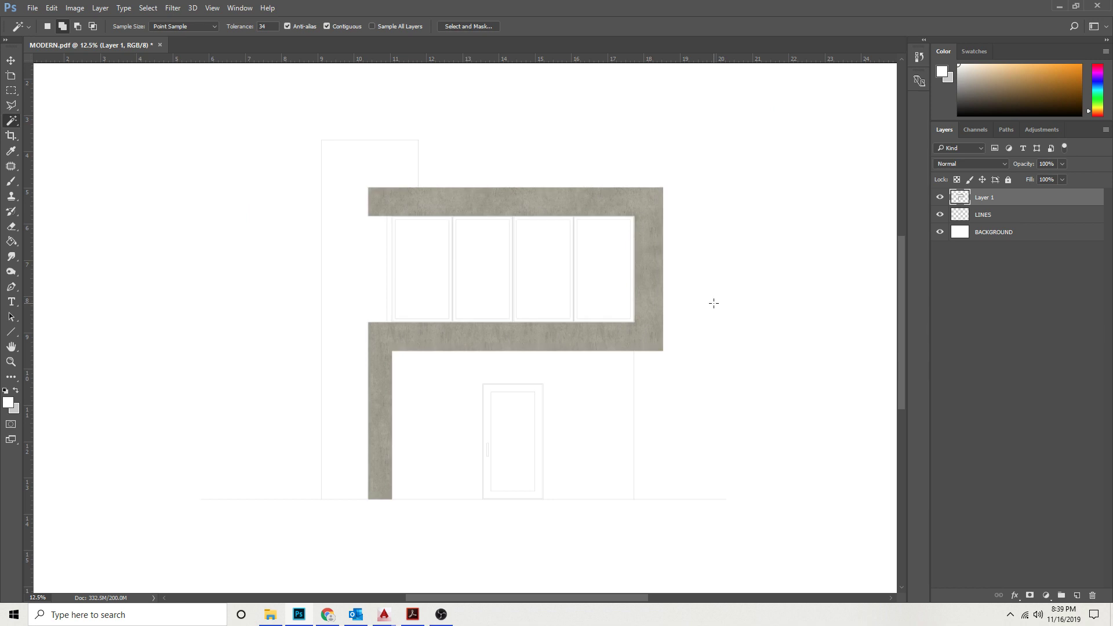
# Adjust the concrete texture's brightness with Brightness/Contrast.
pyautogui.click(75, 8)
pyautogui.moveTo(81, 37)
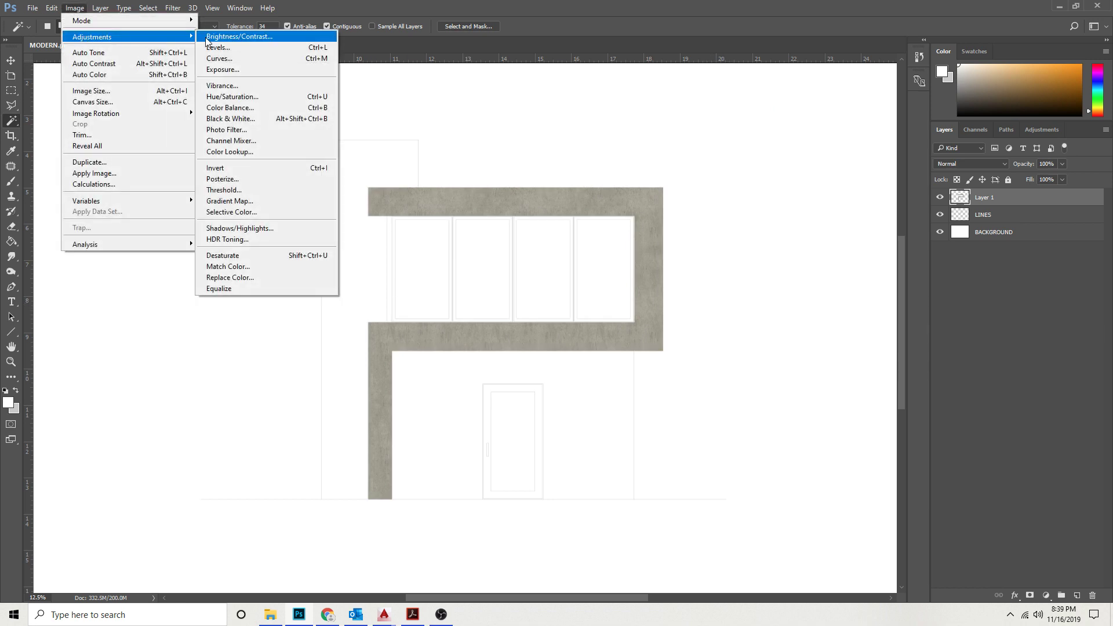
pyautogui.click(227, 37)
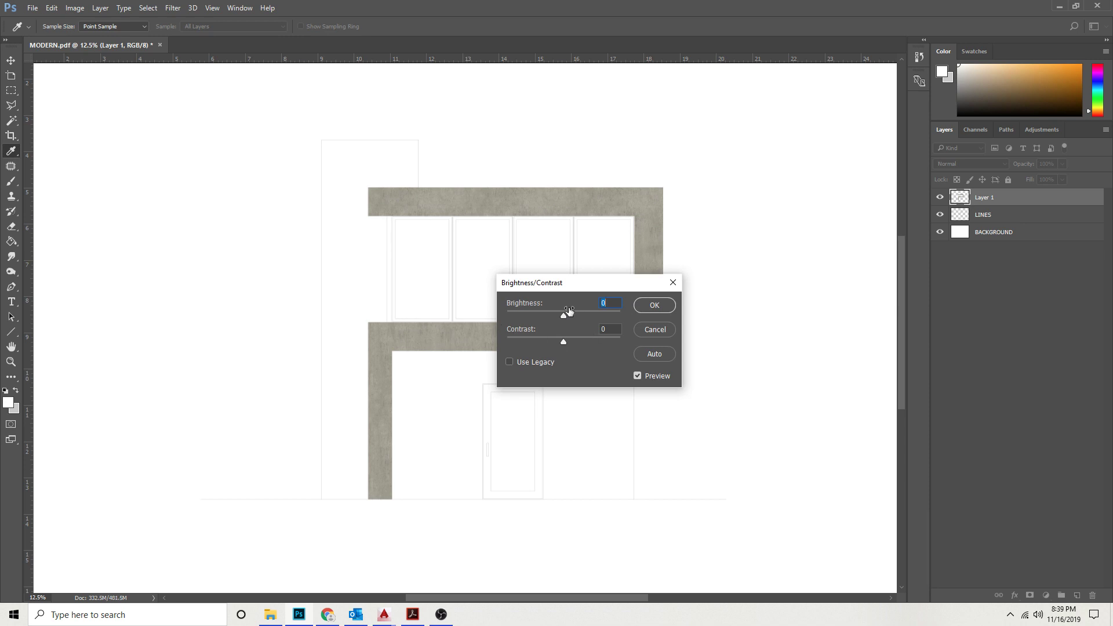
pyautogui.moveTo(568, 311); pyautogui.dragTo(592, 328)
pyautogui.click(646, 311)
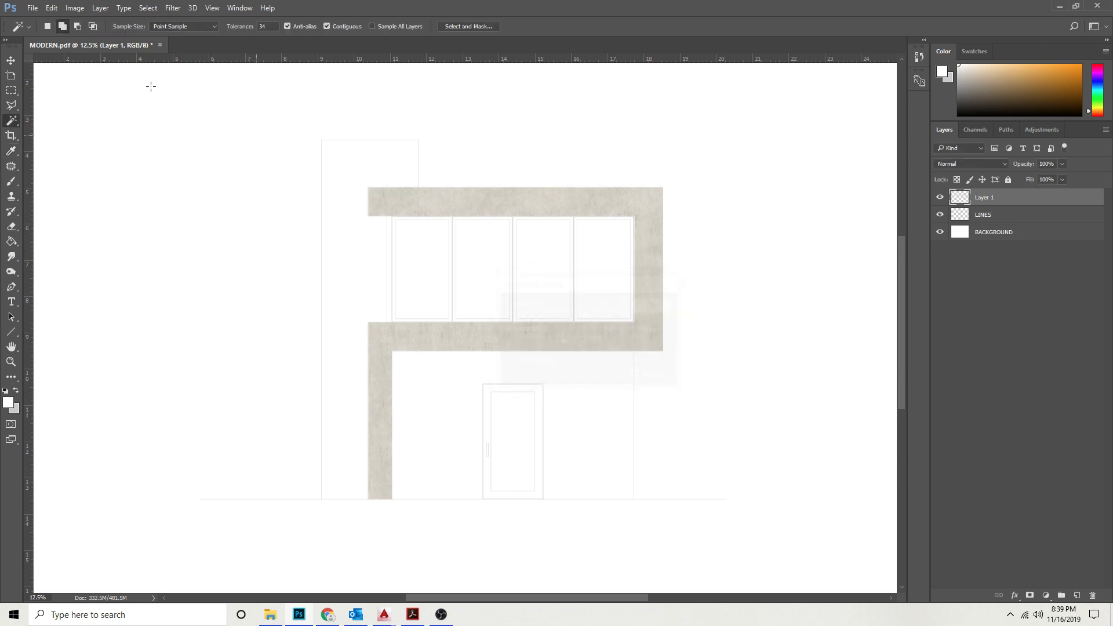
# Desaturate the concrete texture to about -92 saturation with Hue/Saturation.
pyautogui.click(75, 7)
pyautogui.moveTo(141, 42)
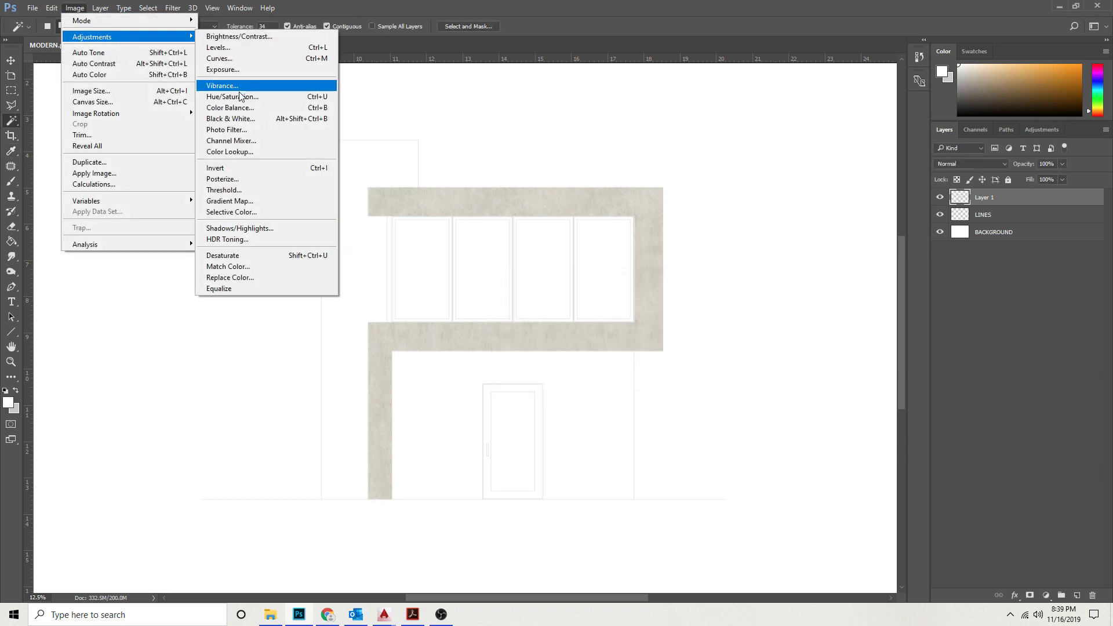
pyautogui.click(232, 96)
pyautogui.moveTo(904, 213); pyautogui.dragTo(851, 219)
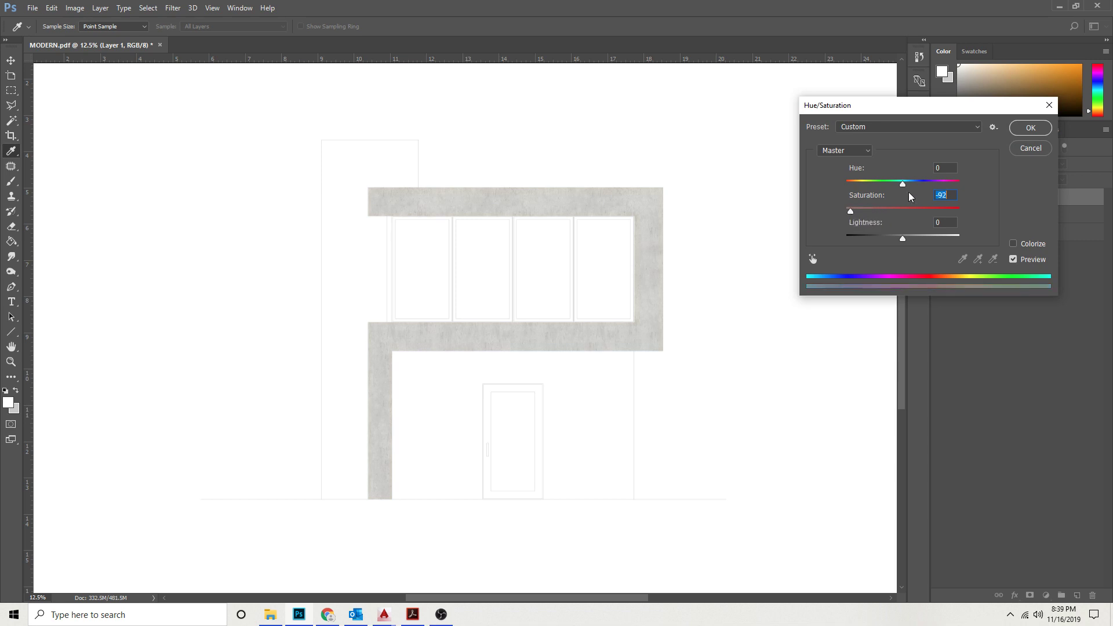
pyautogui.click(1027, 129)
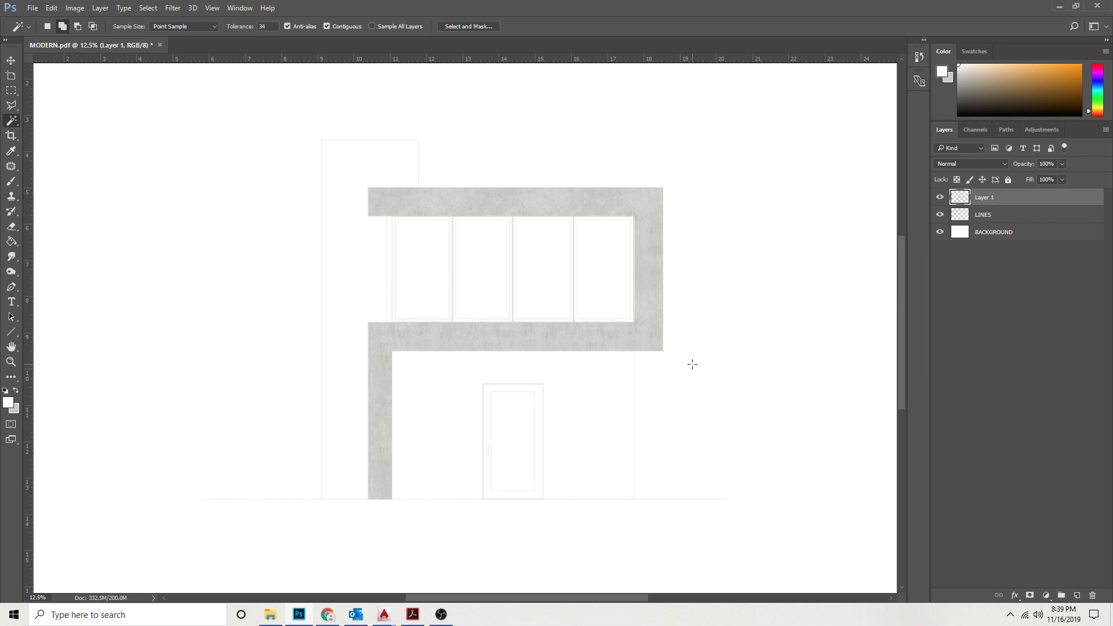
# Place the wood decking texture, shrink it to a small square at the building's bottom-left corner.
pyautogui.moveTo(716, 390); pyautogui.dragTo(688, 375)
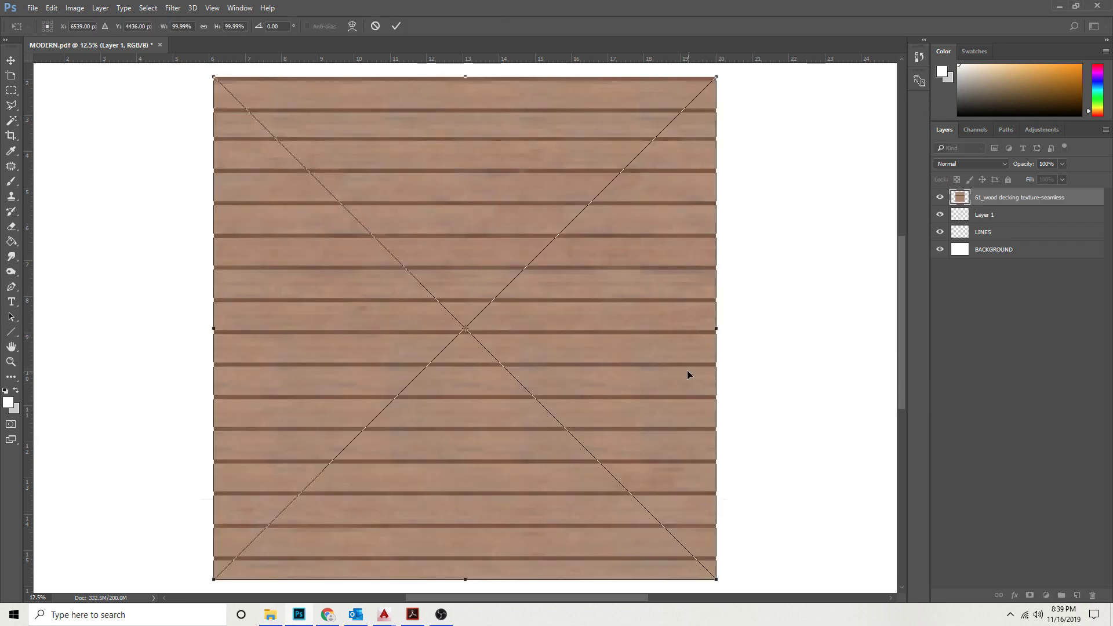
pyautogui.click(396, 27)
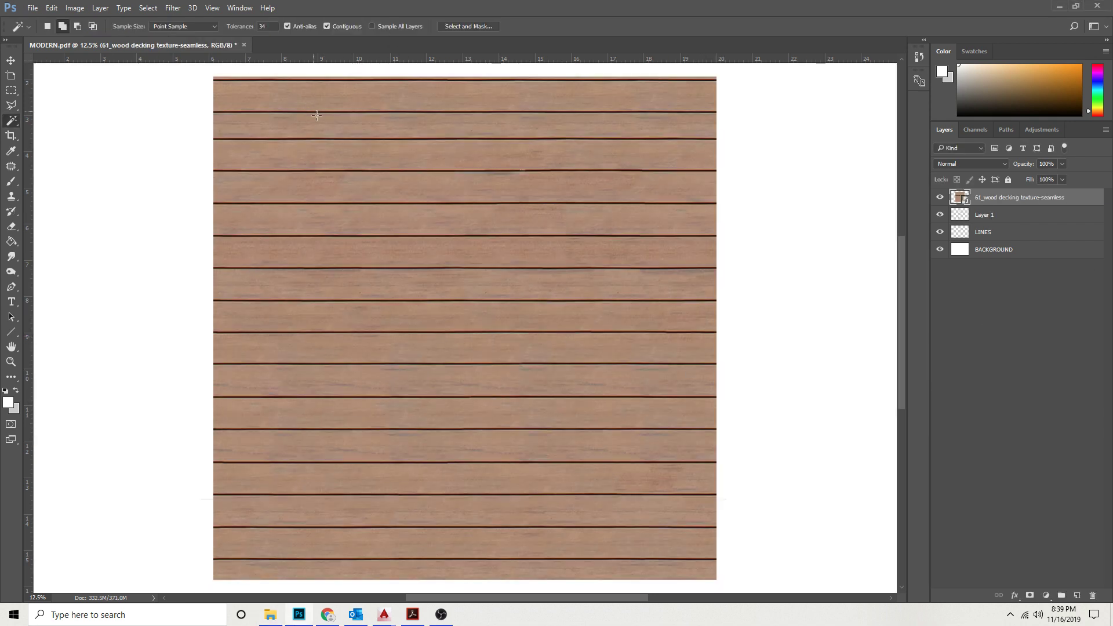
pyautogui.click(10, 60)
pyautogui.moveTo(214, 77); pyautogui.dragTo(661, 524)
pyautogui.moveTo(684, 562); pyautogui.dragTo(343, 479)
pyautogui.click(397, 26)
# Widen the wood panel across the concrete column's base and commit.
pyautogui.press('z')
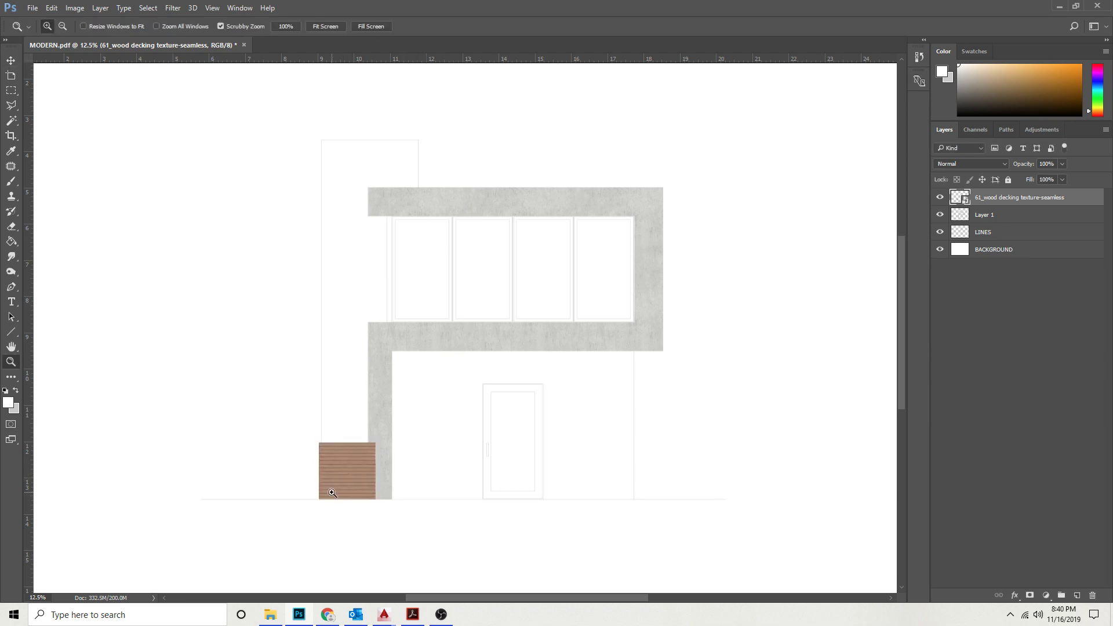
pyautogui.click(333, 494)
pyautogui.click(334, 495)
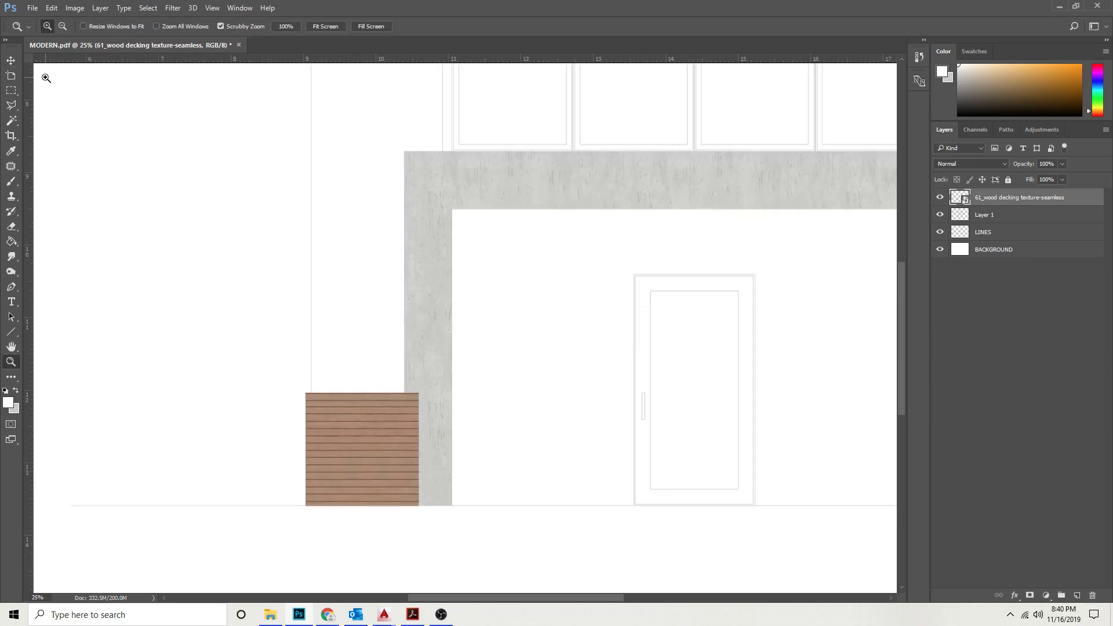
pyautogui.click(11, 59)
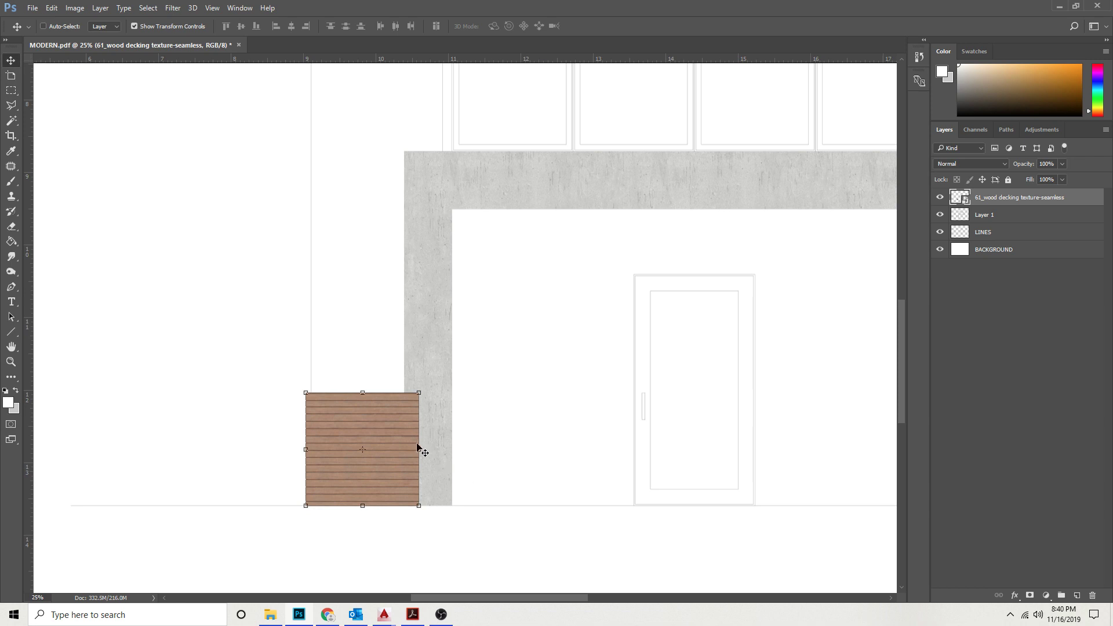
pyautogui.moveTo(422, 449); pyautogui.dragTo(498, 450)
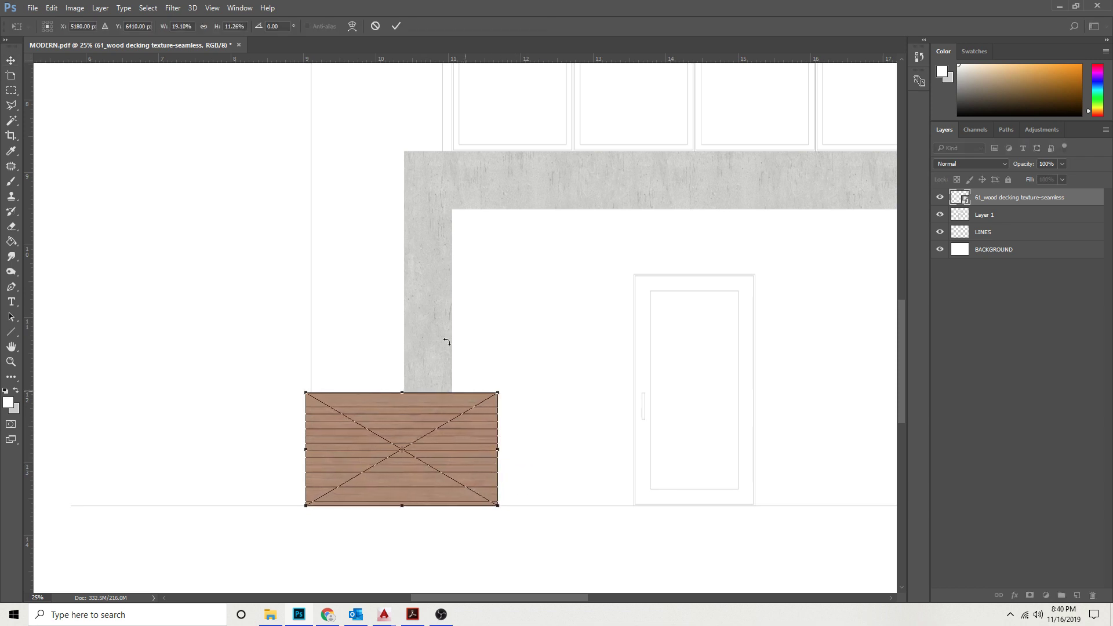
pyautogui.click(397, 26)
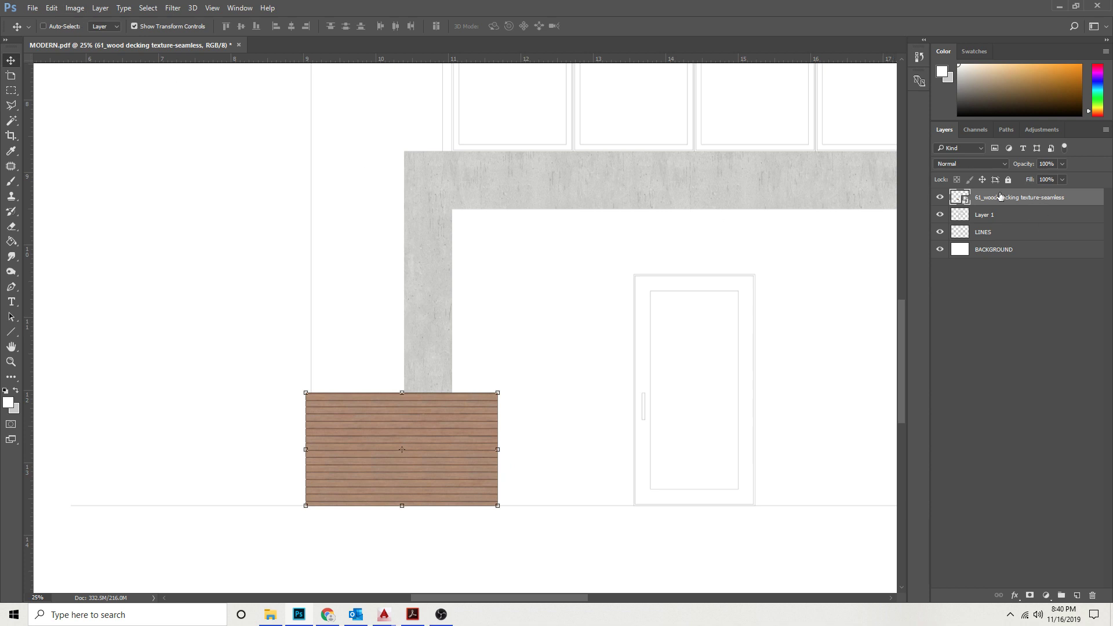
pyautogui.click(75, 7)
pyautogui.moveTo(93, 37)
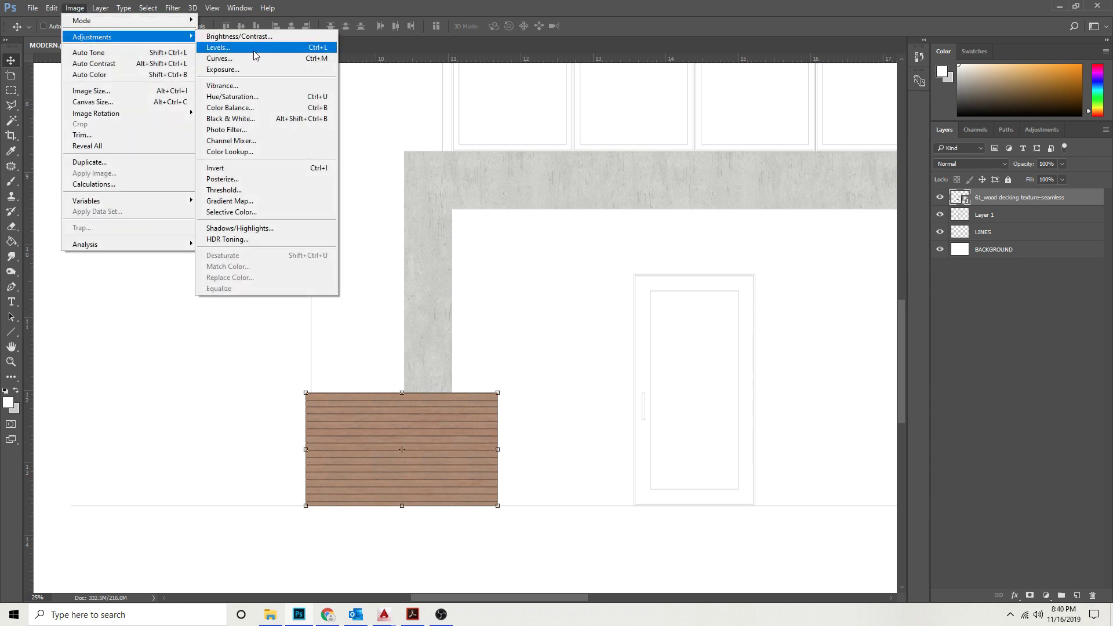
# Shift the wood panel's colour balance toward yellow, Yellow/Blue -56.
pyautogui.click(229, 107)
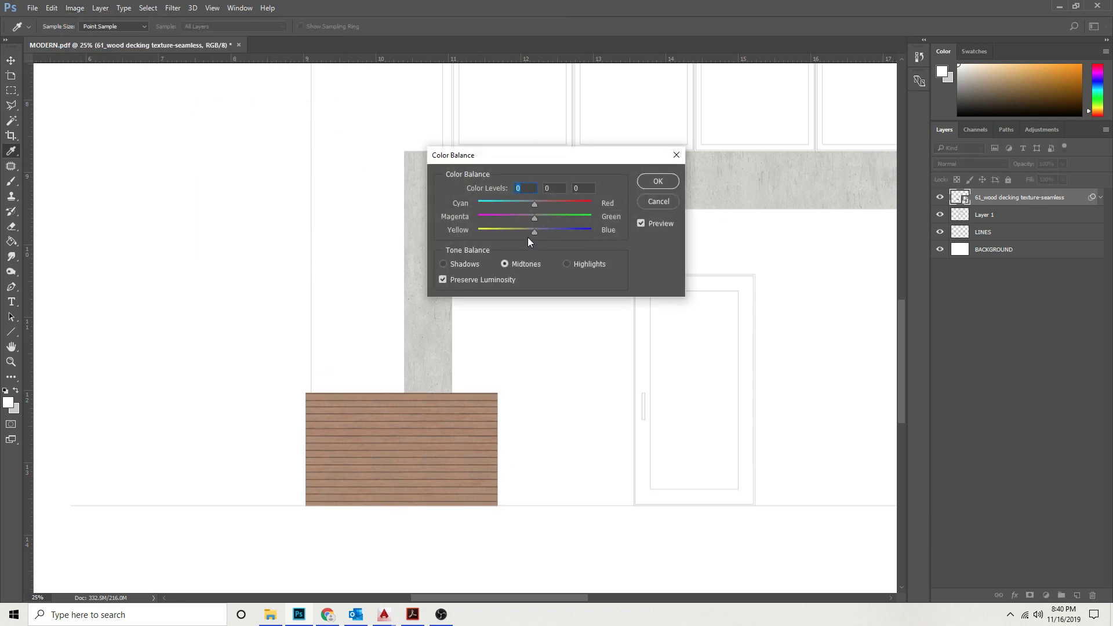
pyautogui.moveTo(534, 232); pyautogui.dragTo(497, 241)
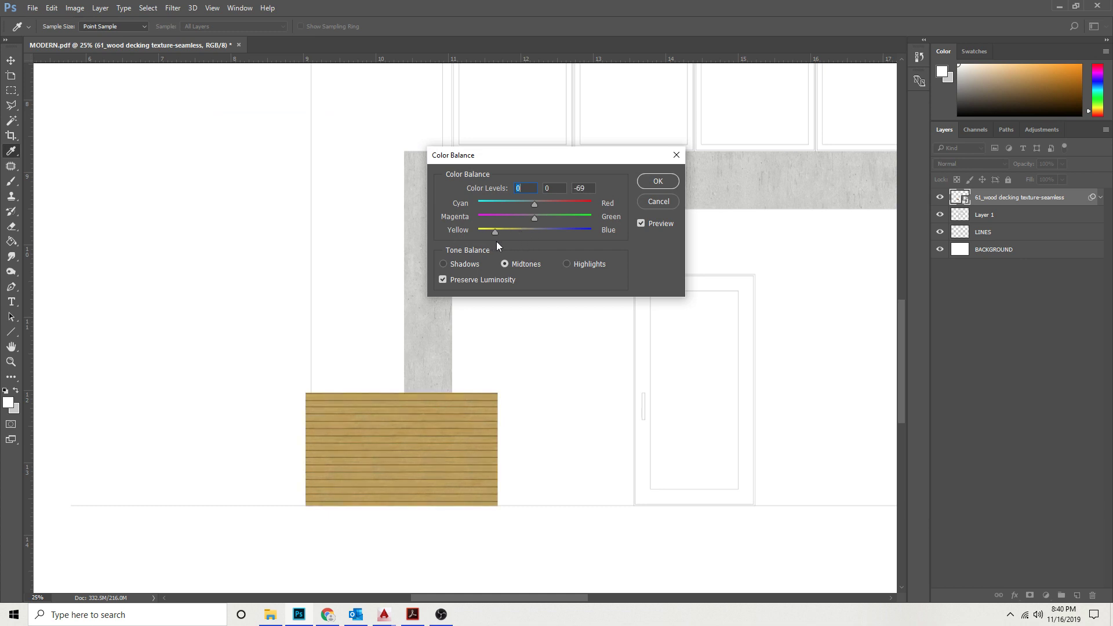
pyautogui.click(657, 181)
# Reduce the wood panel's saturation to -37 with Hue/Saturation.
pyautogui.click(75, 8)
pyautogui.moveTo(110, 34)
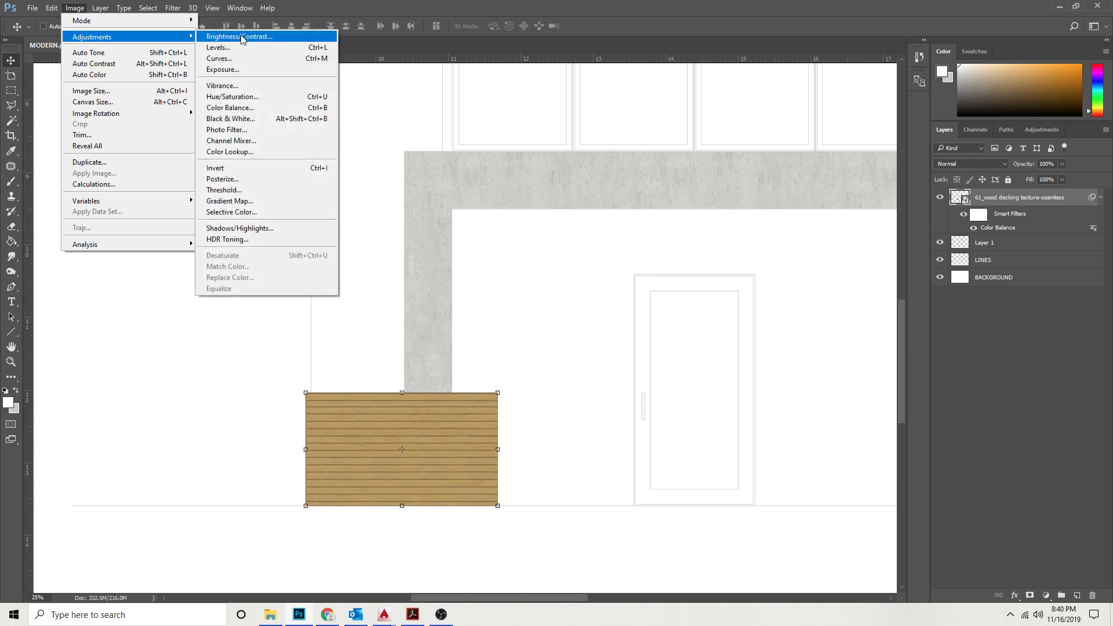
pyautogui.click(232, 98)
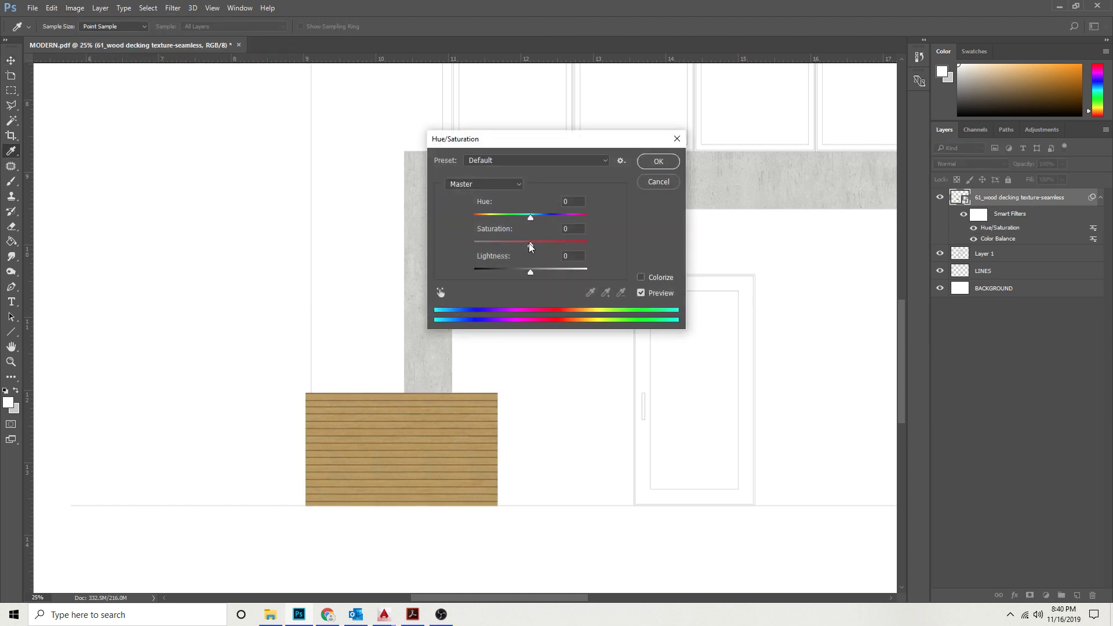
pyautogui.moveTo(530, 247)
pyautogui.mouseDown()
pyautogui.moveTo(494, 247)
pyautogui.moveTo(517, 252)
pyautogui.mouseUp()
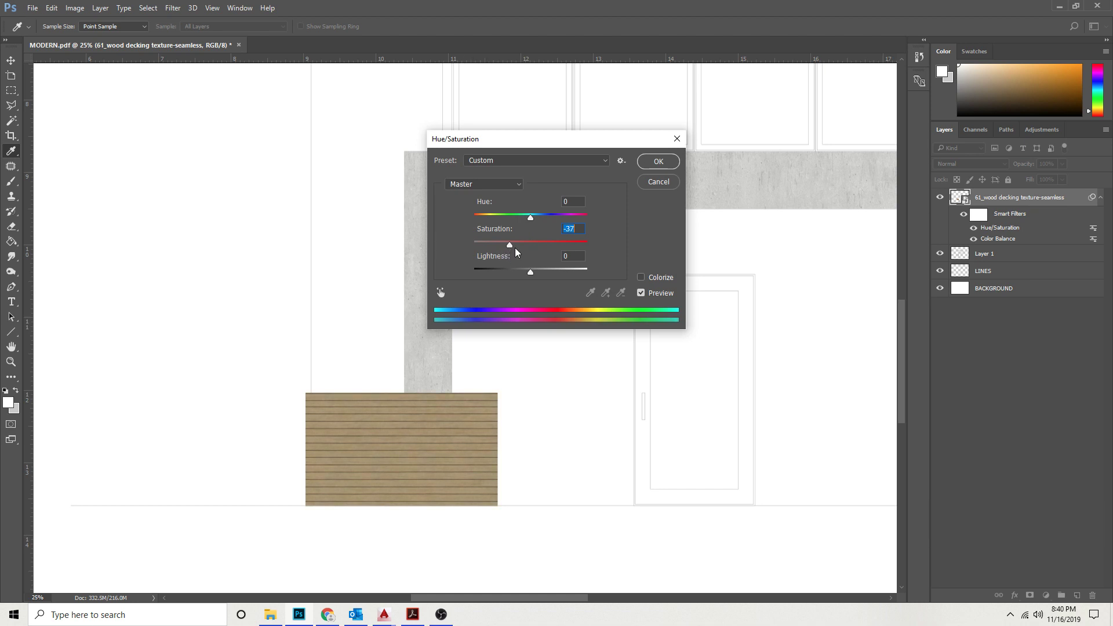
pyautogui.click(658, 162)
# Raise the wood panel's brightness to 55 with Brightness/Contrast.
pyautogui.press('v')
pyautogui.click(75, 8)
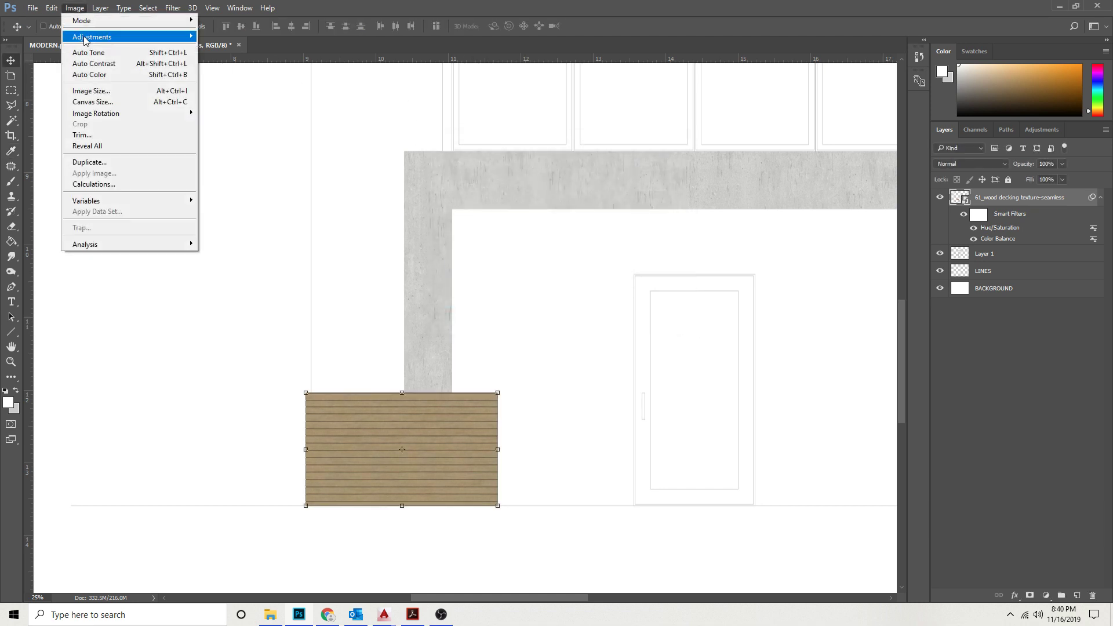
pyautogui.moveTo(93, 36)
pyautogui.click(226, 37)
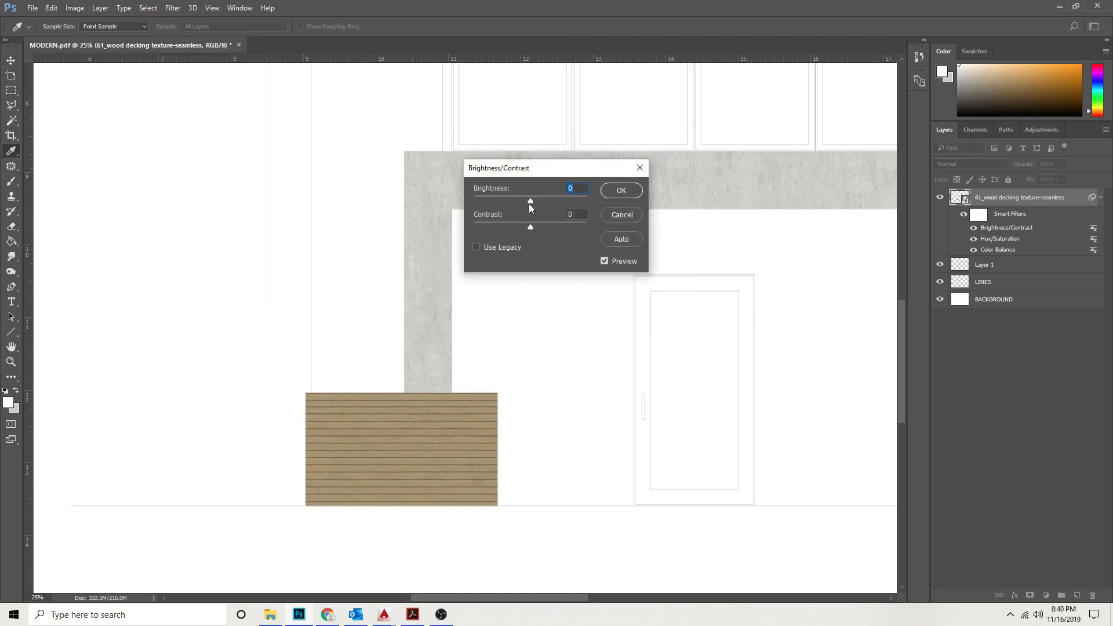
pyautogui.moveTo(531, 199); pyautogui.dragTo(552, 200)
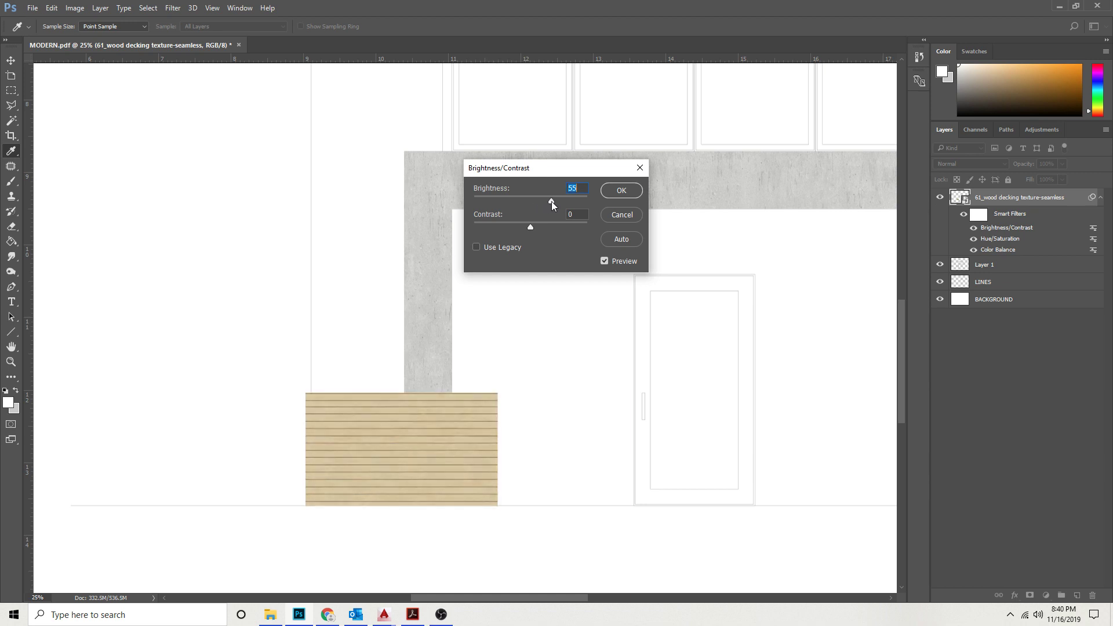
pyautogui.click(603, 193)
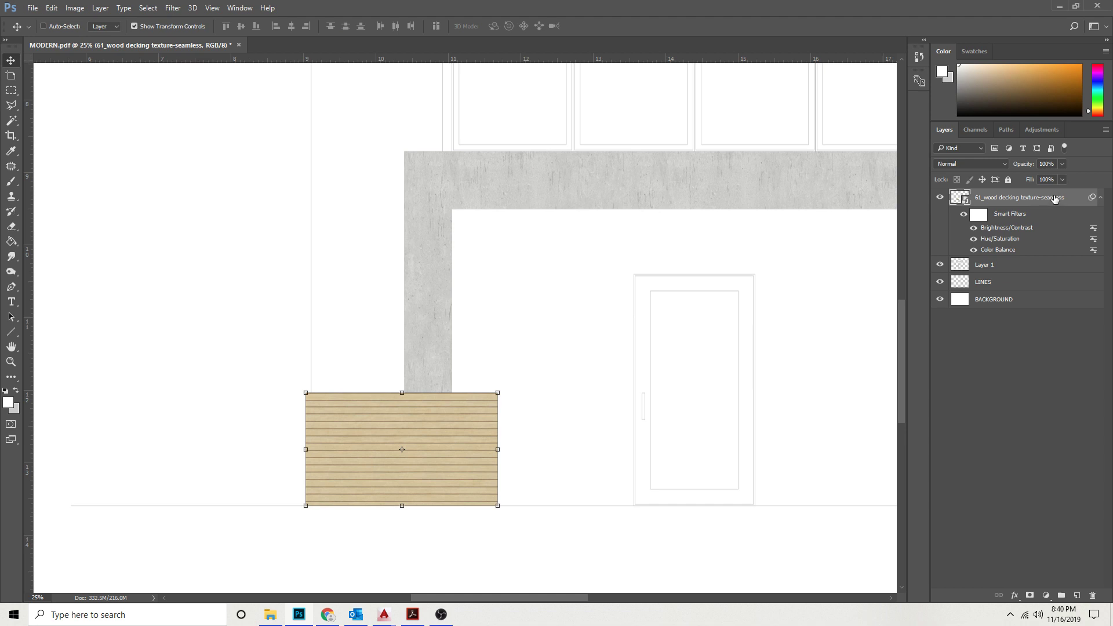
# Duplicate the wood panel and stack the copy directly above the original with no gap.
pyautogui.moveTo(1055, 199); pyautogui.dragTo(1077, 595)
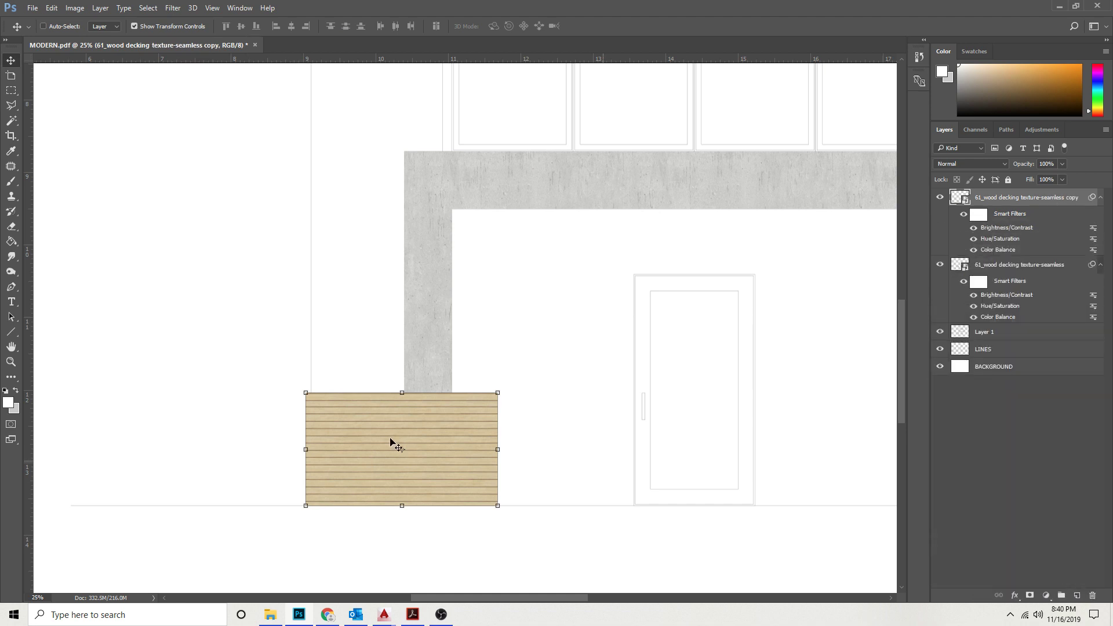
pyautogui.moveTo(448, 481); pyautogui.dragTo(443, 362)
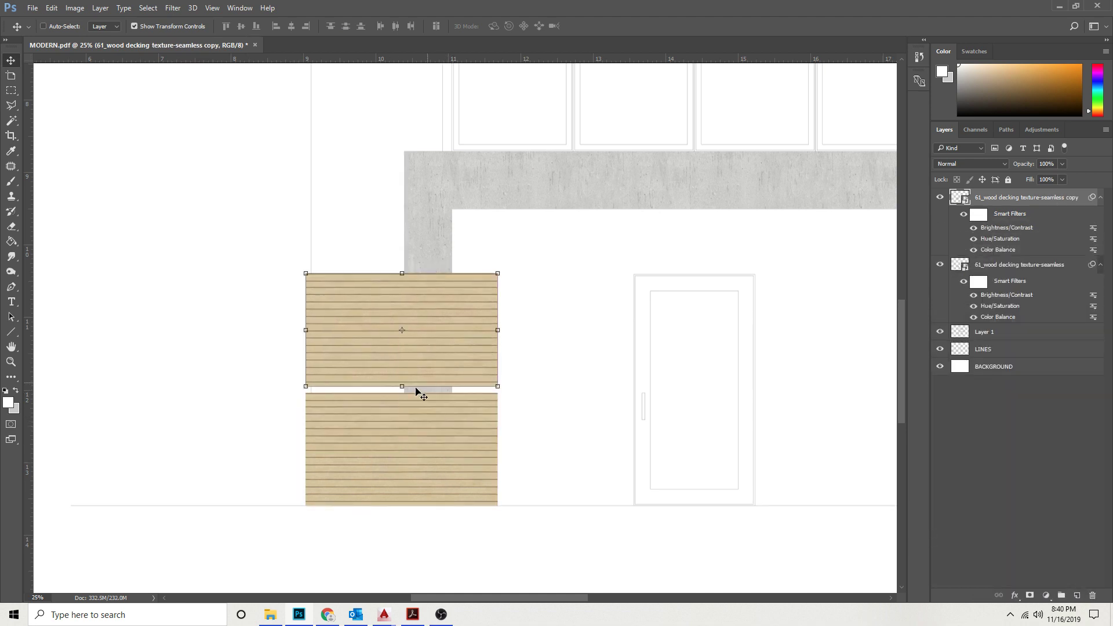
pyautogui.press('z')
pyautogui.moveTo(322, 405); pyautogui.dragTo(311, 392)
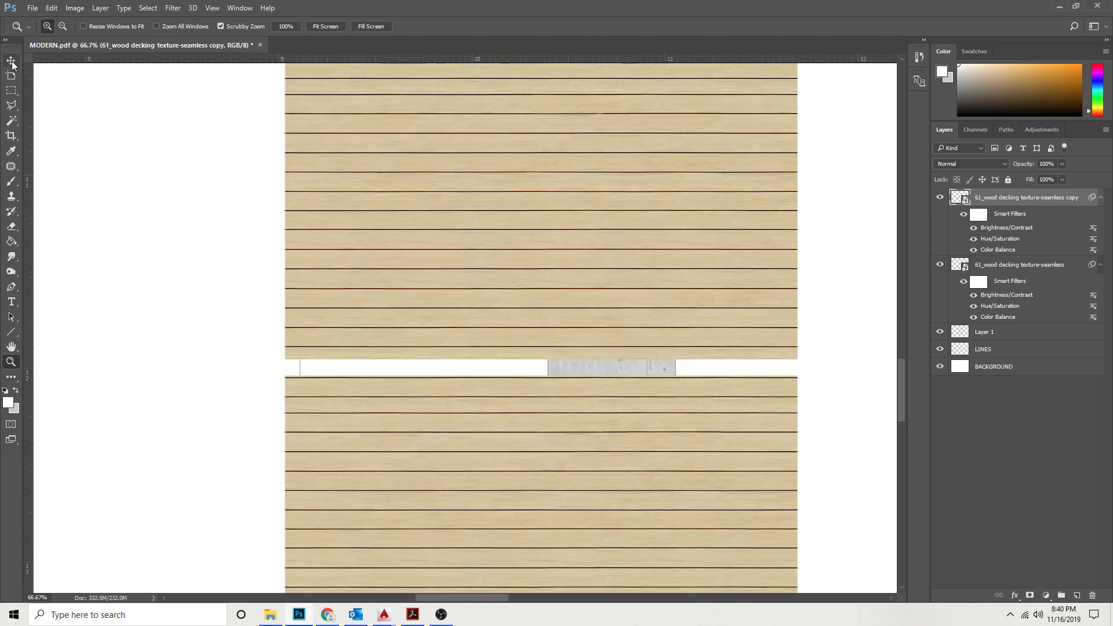
pyautogui.click(11, 60)
pyautogui.press('Down')
pyautogui.press('Down')
pyautogui.press('Down')
pyautogui.press('Down')
pyautogui.press('Down')
pyautogui.press('Down')
pyautogui.press('Down')
pyautogui.press('Down')
pyautogui.press('Down')
pyautogui.press('Down')
pyautogui.press('Down')
pyautogui.press('Down')
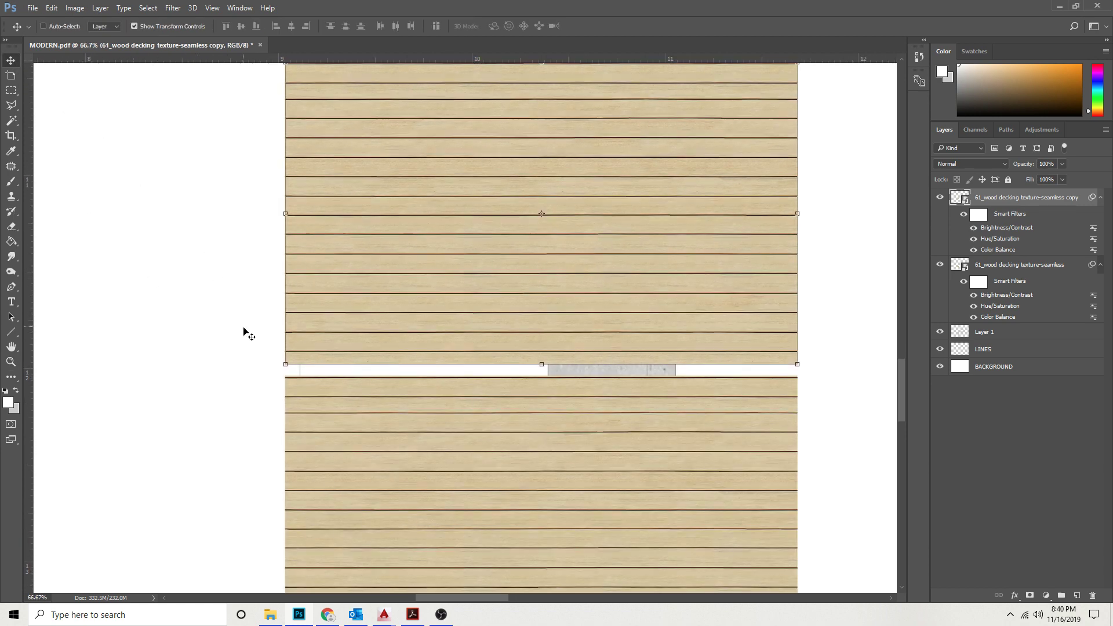
pyautogui.moveTo(318, 346); pyautogui.dragTo(314, 352)
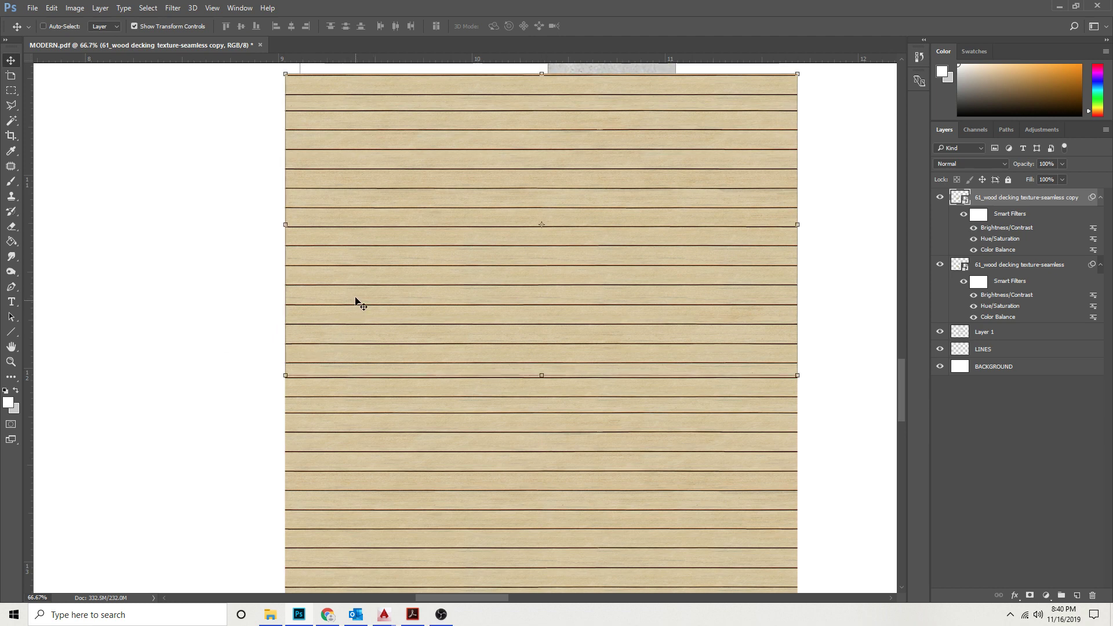
pyautogui.moveTo(356, 301); pyautogui.dragTo(357, 312)
pyautogui.press('Up')
pyautogui.press('Up')
pyautogui.press('Up')
pyautogui.press('Up')
pyautogui.press('Up')
pyautogui.press('Up')
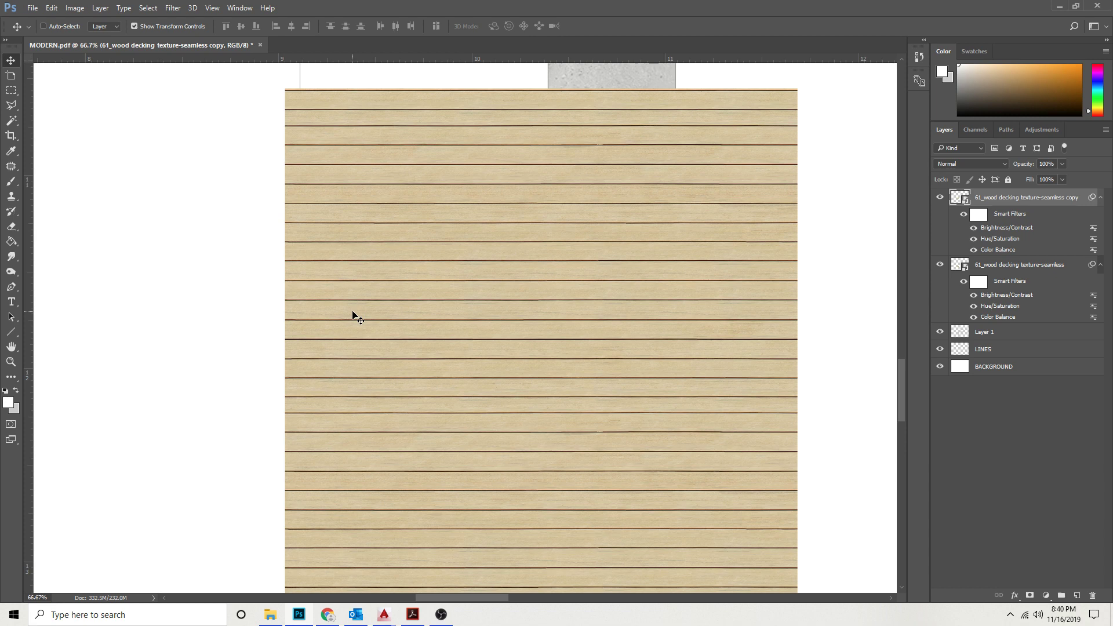
pyautogui.press('z')
pyautogui.keyDown('alt'); pyautogui.click(373, 446); pyautogui.keyUp('alt')
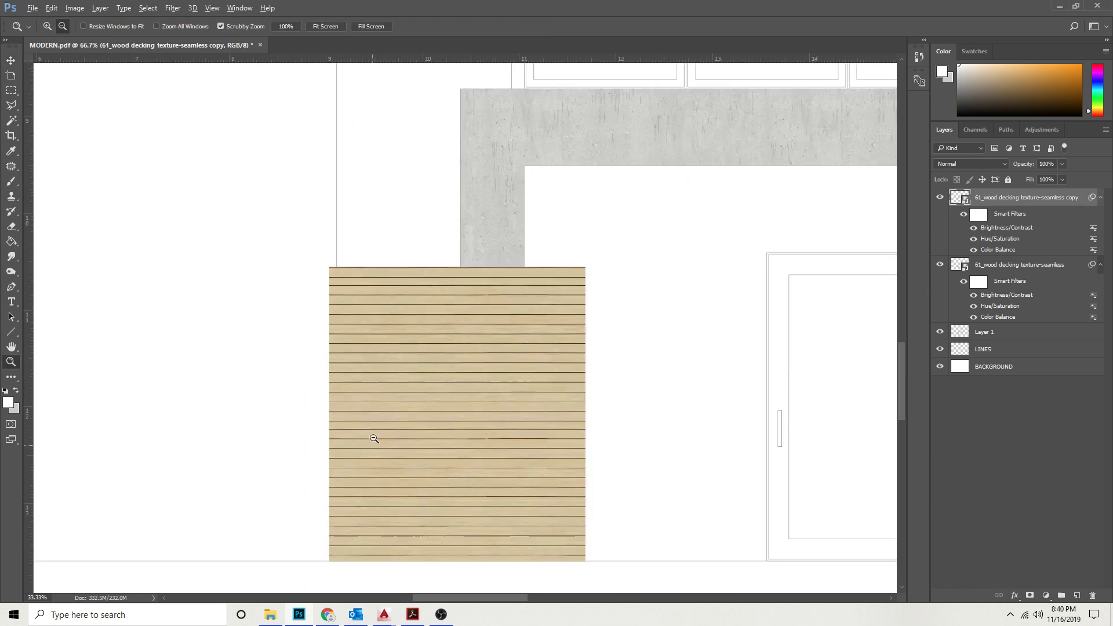
pyautogui.keyDown('alt'); pyautogui.click(374, 439); pyautogui.keyUp('alt')
# Merge the stacked wood strips, then duplicate and merge again into one wood layer.
pyautogui.press('v')
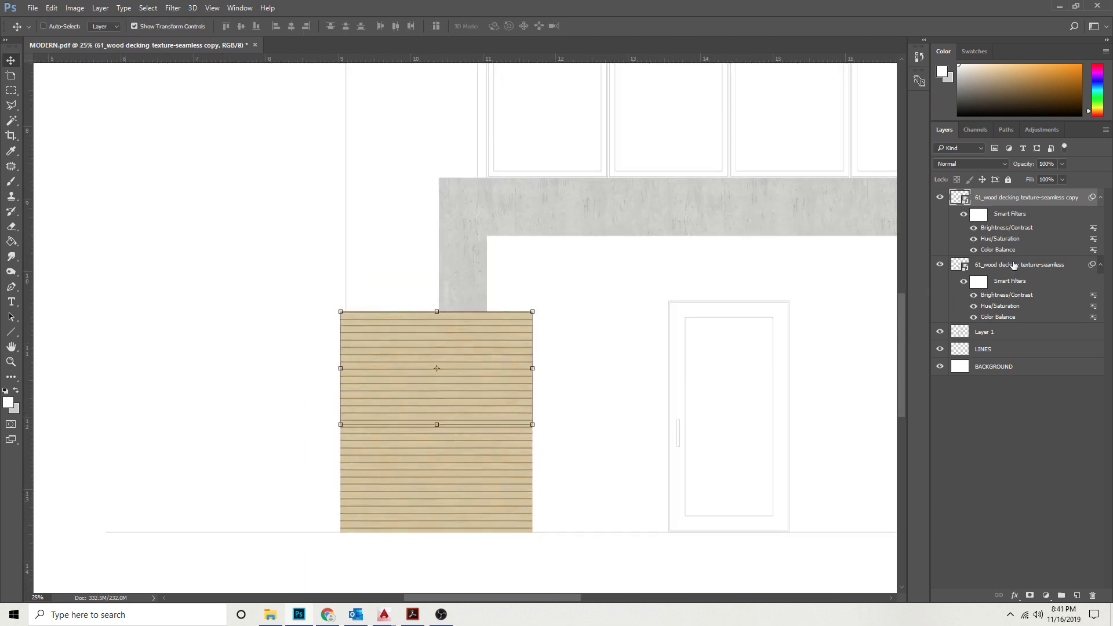
pyautogui.keyDown('shift'); pyautogui.click(1014, 265); pyautogui.keyUp('shift')
pyautogui.rightClick(1014, 265)
pyautogui.click(975, 422)
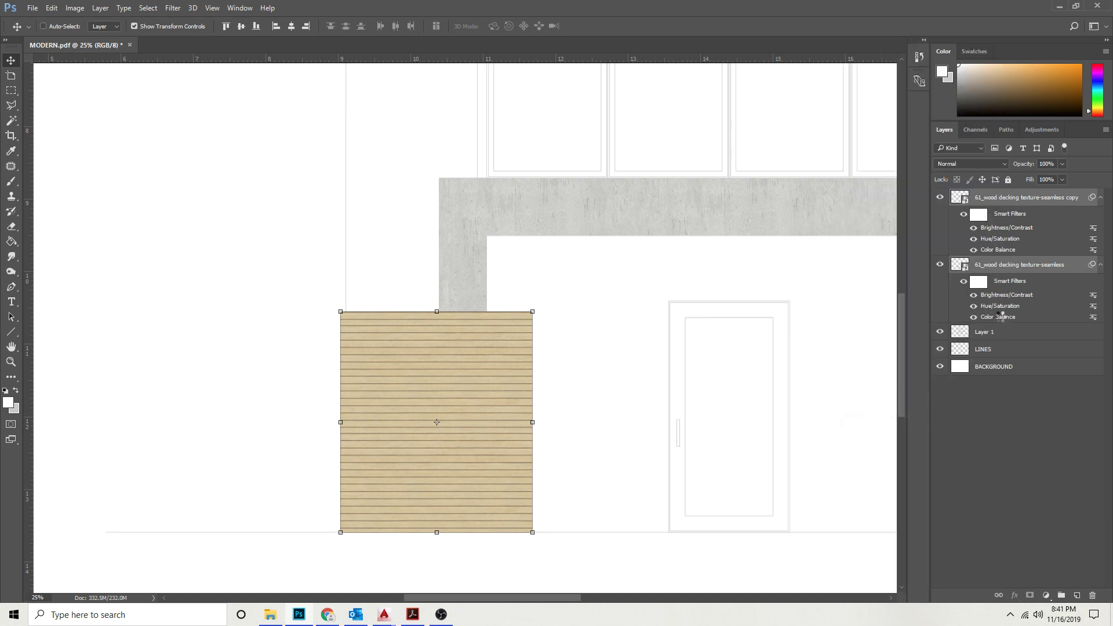
pyautogui.moveTo(1054, 198); pyautogui.dragTo(1077, 595)
pyautogui.scroll(5, 352, 311)
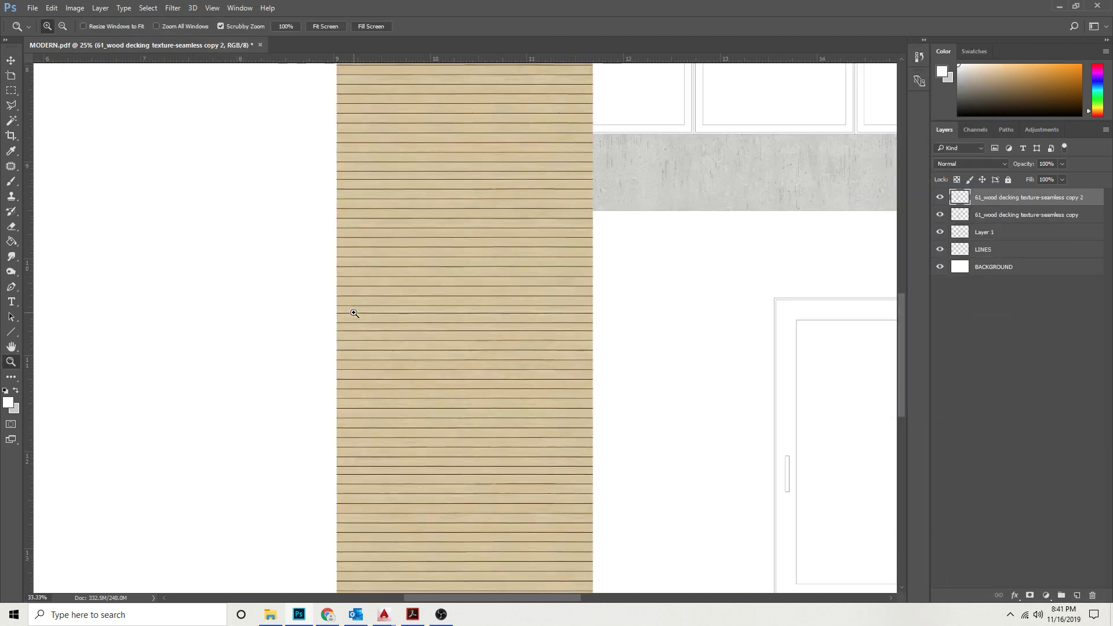
pyautogui.scroll(1, 281, 365)
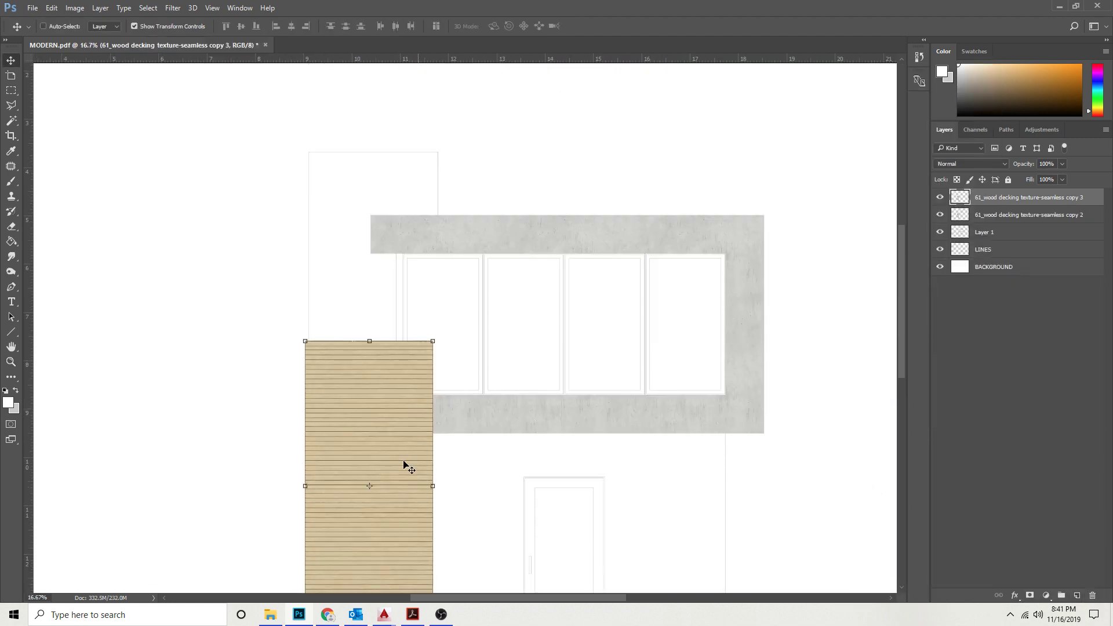
pyautogui.scroll(5, 408, 467)
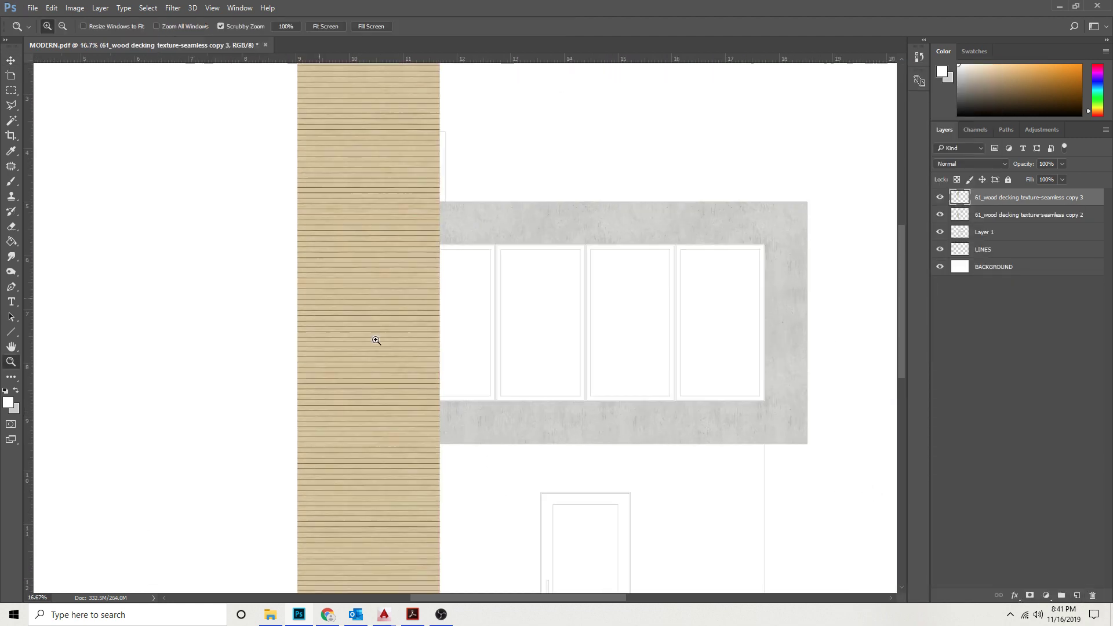
pyautogui.scroll(-5, 348, 348)
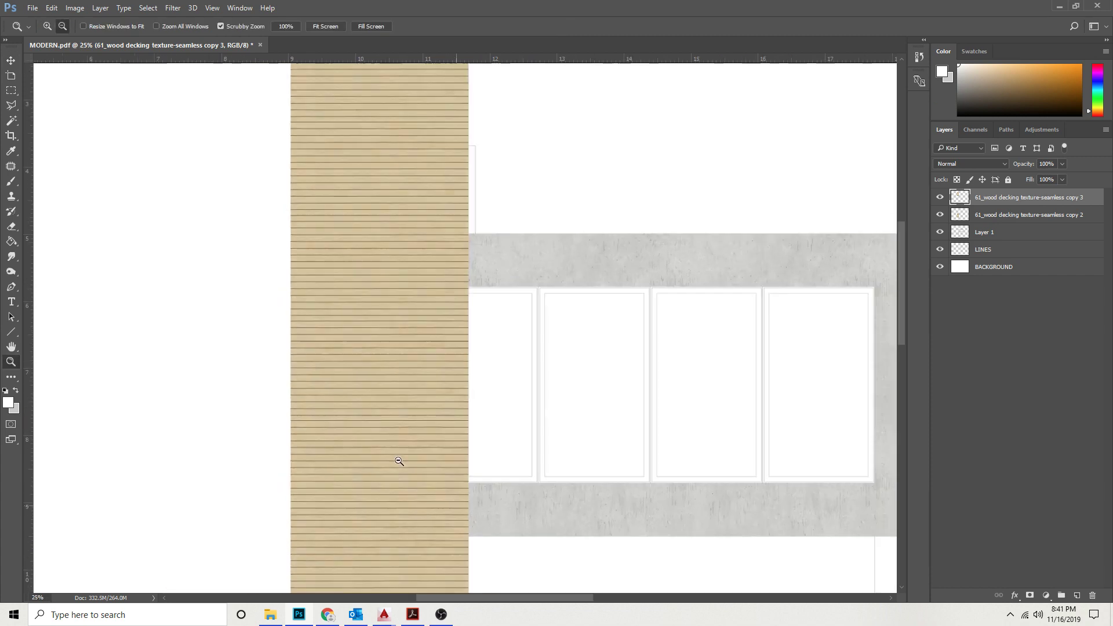
pyautogui.keyDown('shift'); pyautogui.click(1015, 214); pyautogui.keyUp('shift')
pyautogui.rightClick(1015, 215)
pyautogui.click(858, 420)
# Widen the merged wood column slightly to the left and confirm.
pyautogui.hotkey('shift', 'Right')
pyautogui.hotkey('shift', 'Right')
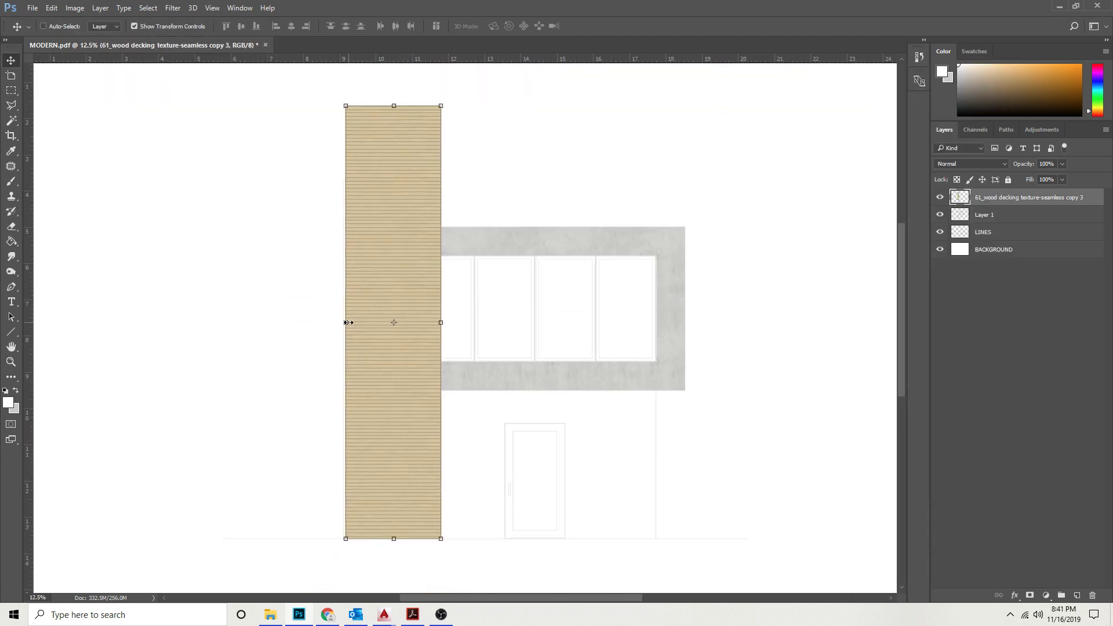
pyautogui.moveTo(348, 322); pyautogui.dragTo(336, 322)
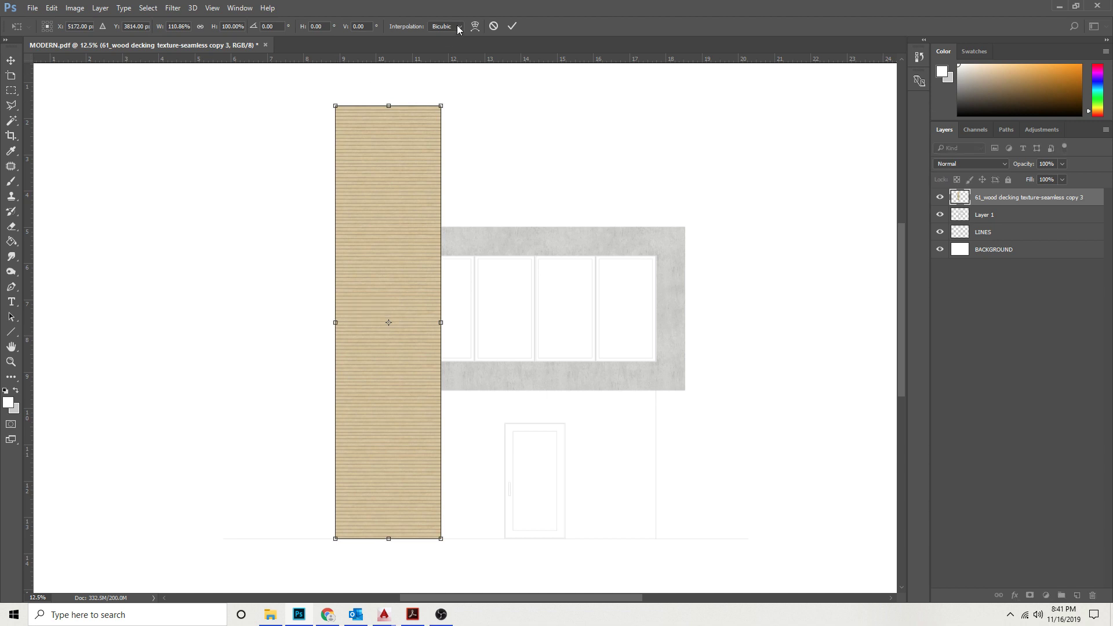
pyautogui.click(512, 25)
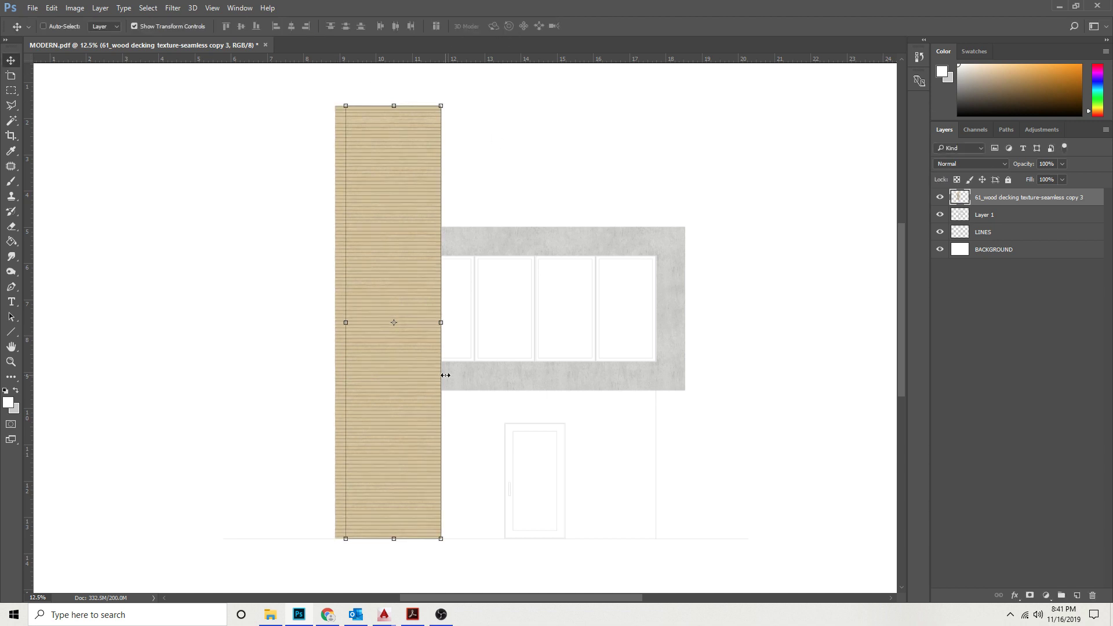
# Select the column area on LINES, invert, and delete the wood outside the tower outline.
pyautogui.click(939, 198)
pyautogui.click(990, 235)
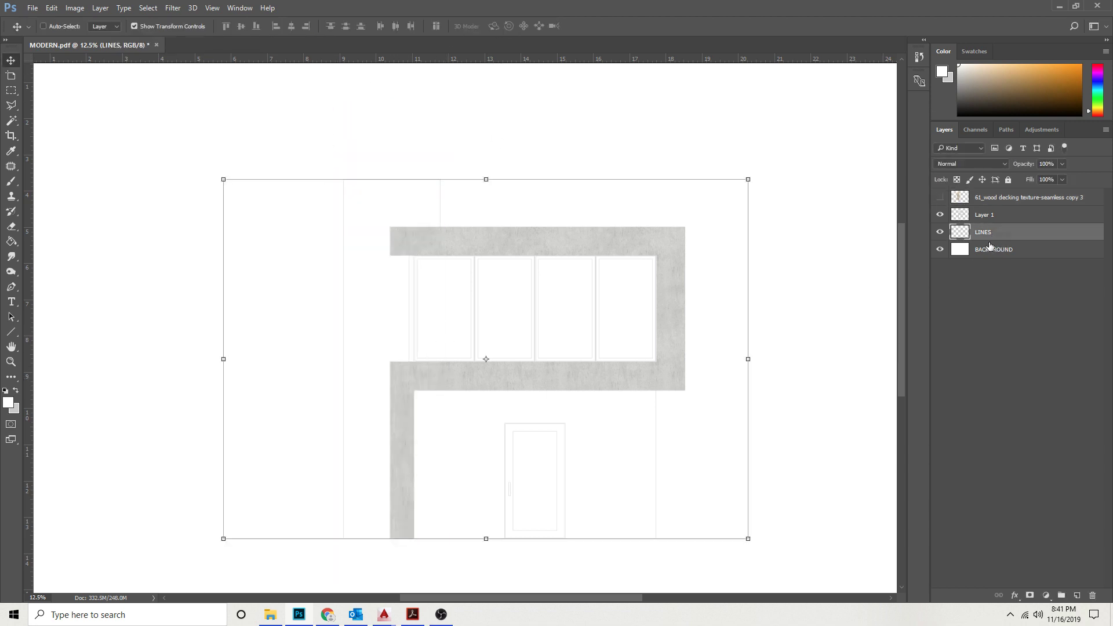
pyautogui.click(11, 121)
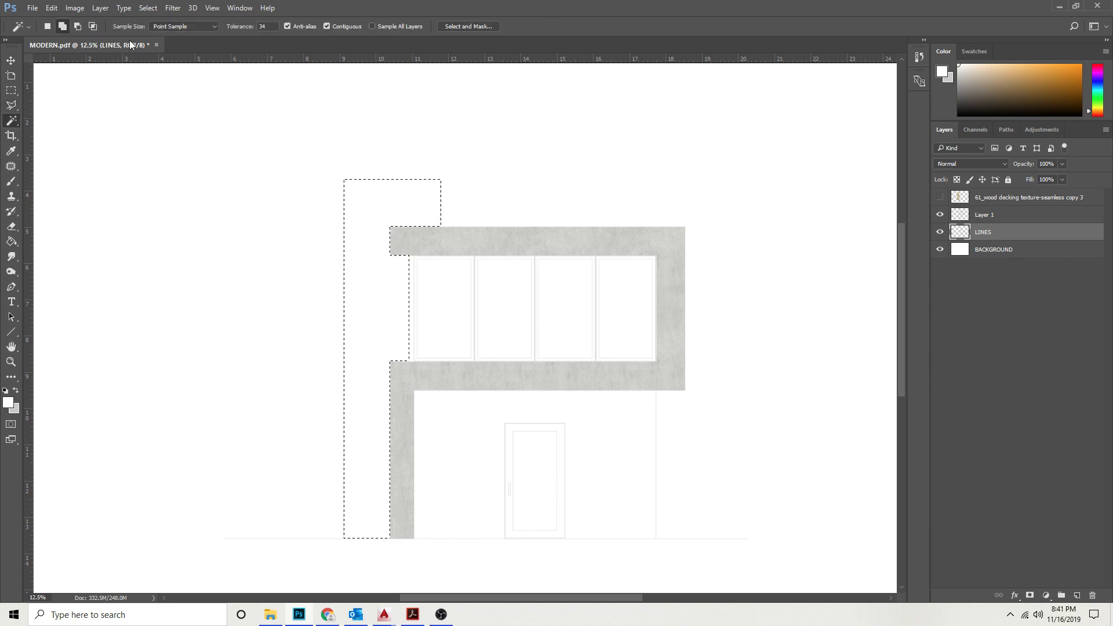
pyautogui.click(148, 8)
pyautogui.click(162, 53)
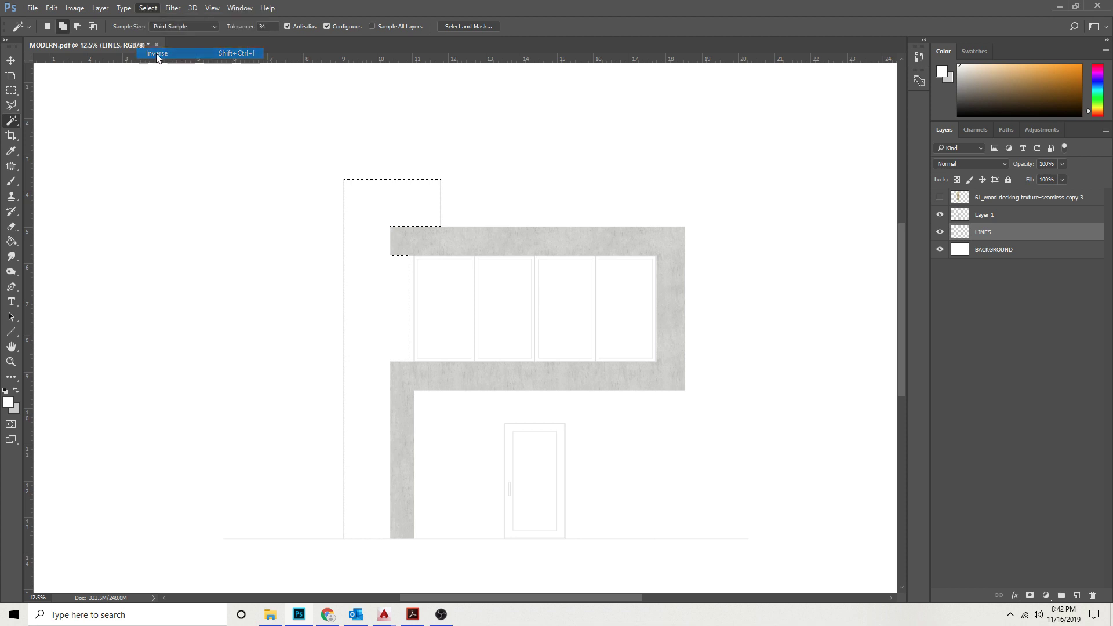
pyautogui.click(961, 199)
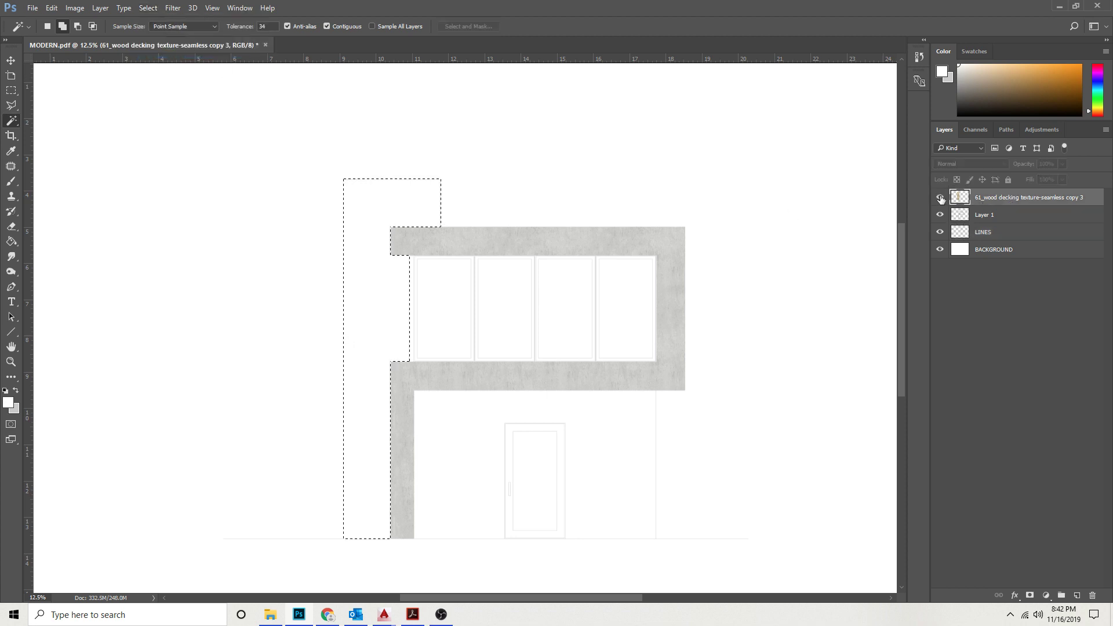
pyautogui.click(940, 198)
pyautogui.press('Delete')
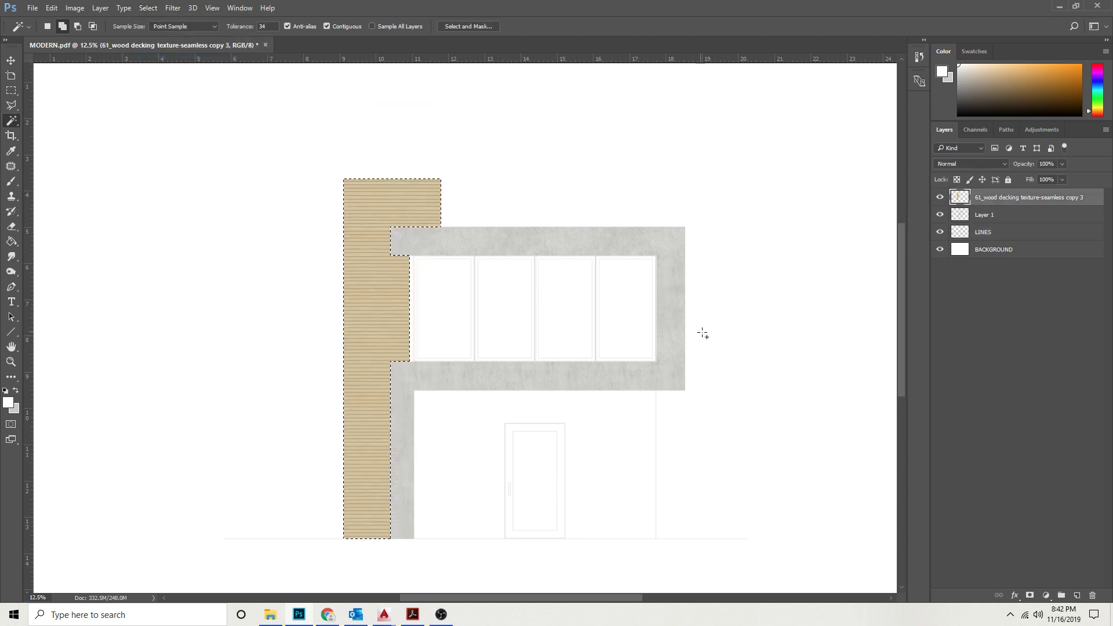
pyautogui.hotkey('ctrl', 'd')
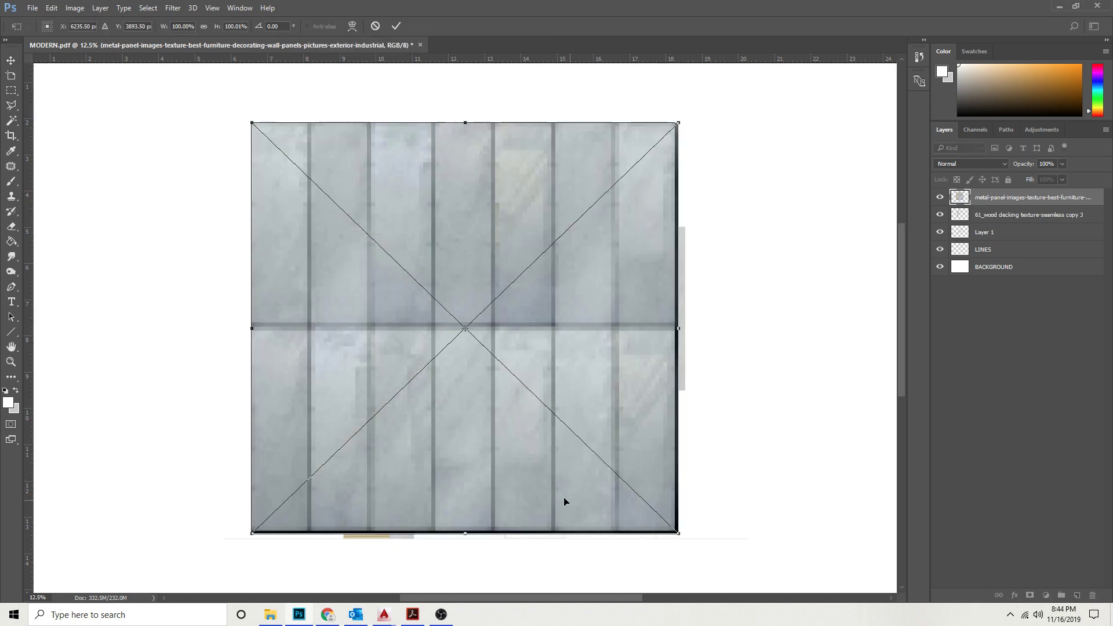
# Place the metal panel texture scaled down and rotated 90° into the lower wall opening.
pyautogui.click(396, 25)
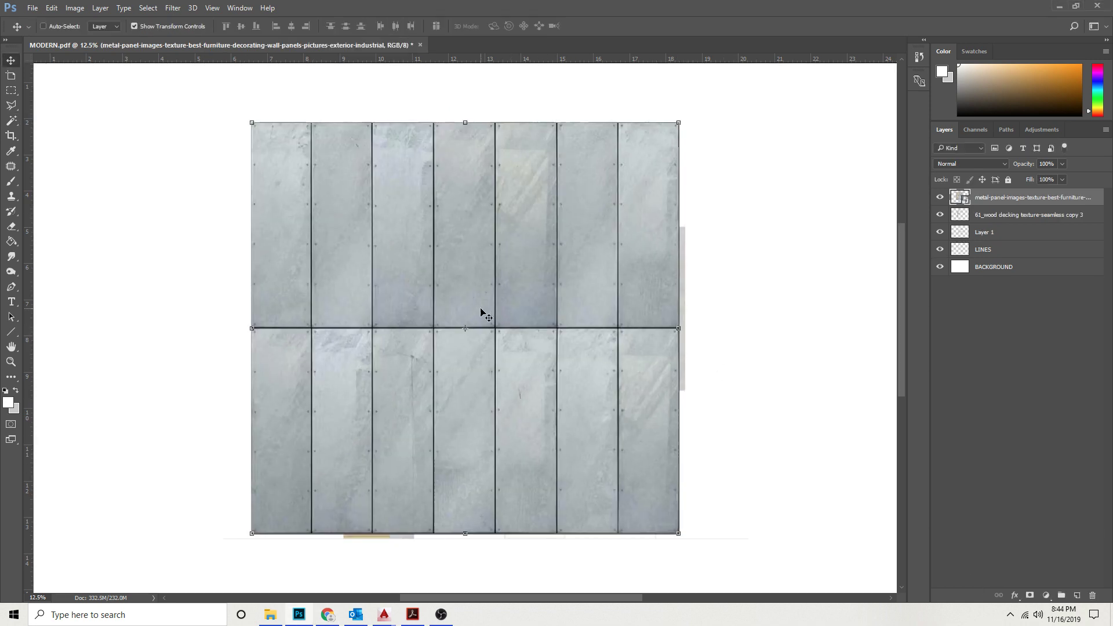
pyautogui.moveTo(253, 121); pyautogui.dragTo(478, 415)
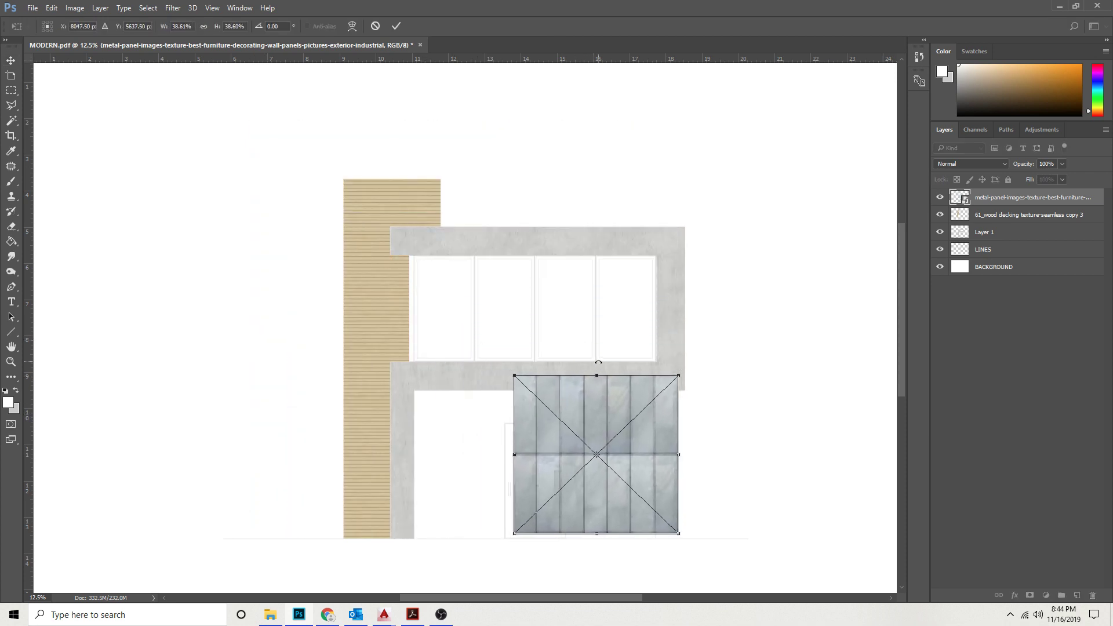
pyautogui.moveTo(599, 363); pyautogui.dragTo(686, 467)
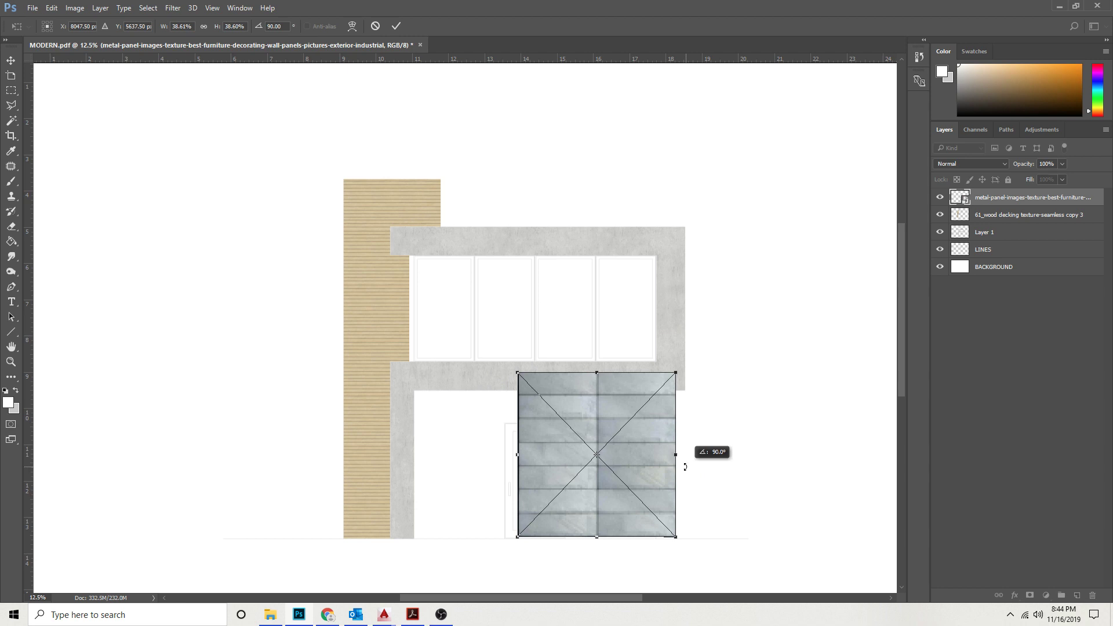
pyautogui.moveTo(684, 467); pyautogui.dragTo(684, 467)
pyautogui.moveTo(598, 513); pyautogui.dragTo(497, 512)
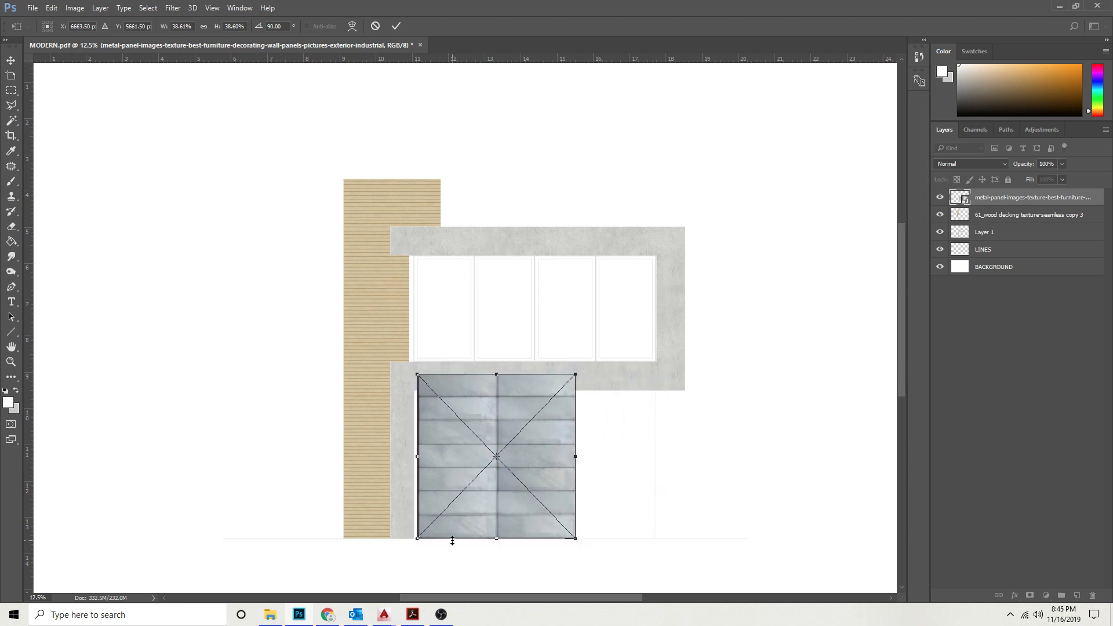
pyautogui.click(396, 26)
# Nudge the metal panel left and enlarge it to about 48% over the lower-right block.
pyautogui.press('z')
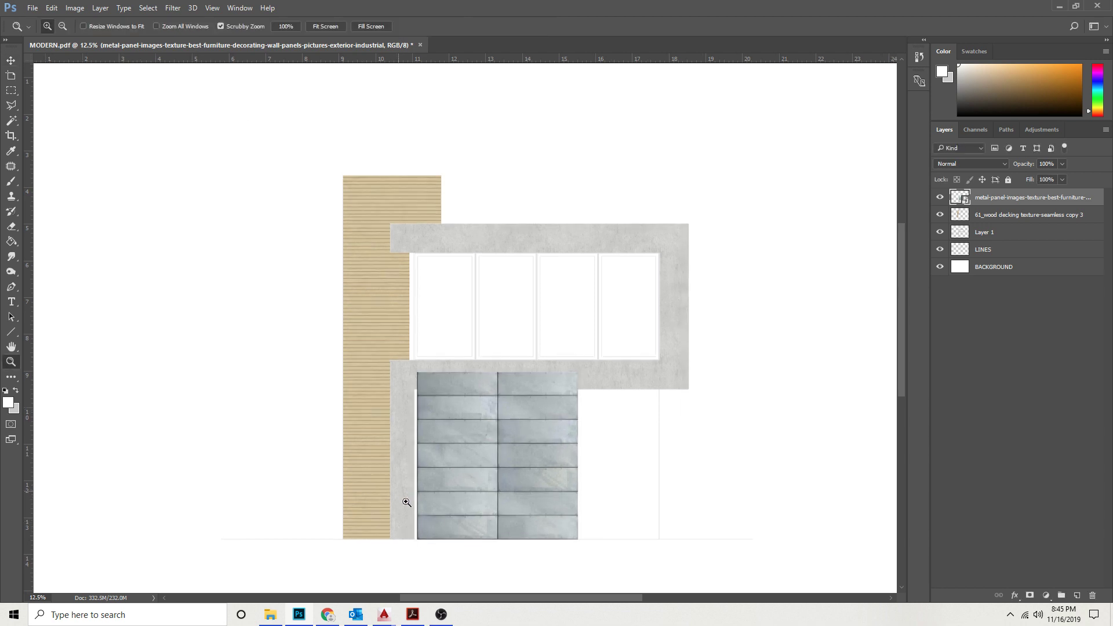
pyautogui.click(417, 515)
pyautogui.click(11, 60)
pyautogui.scroll(-3, 404, 355)
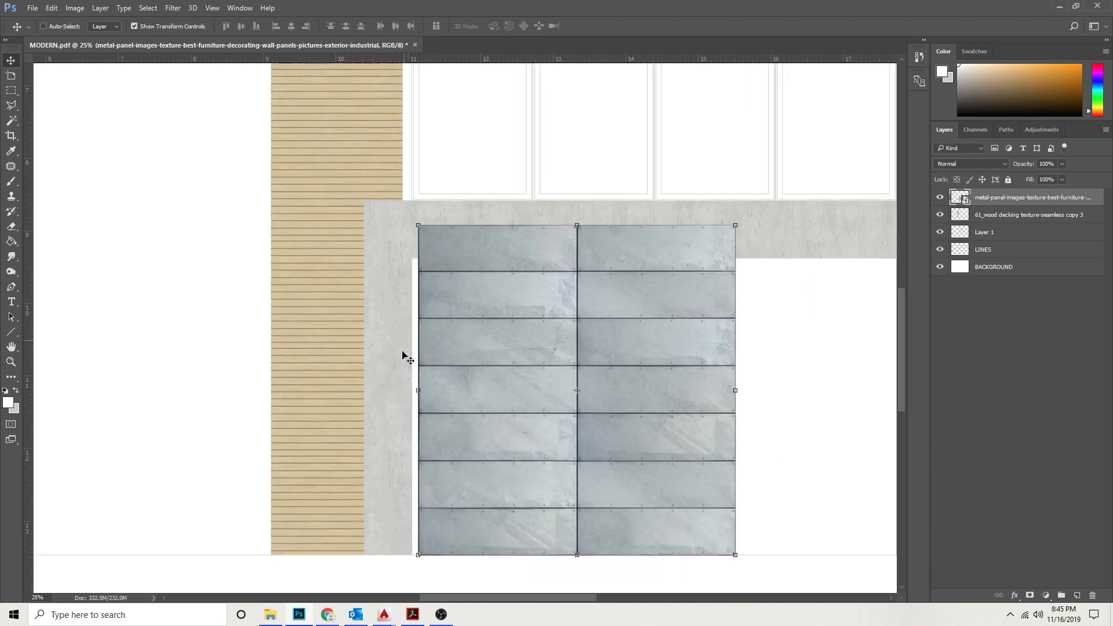
pyautogui.press('Left')
pyautogui.press('Left')
pyautogui.press('Left')
pyautogui.press('Left')
pyautogui.press('Left')
pyautogui.press('Left')
pyautogui.press('Left')
pyautogui.press('Left')
pyautogui.press('Left')
pyautogui.press('Left')
pyautogui.press('Left')
pyautogui.press('Left')
pyautogui.press('Left')
pyautogui.press('Left')
pyautogui.press('Left')
pyautogui.press('Left')
pyautogui.press('Left')
pyautogui.press('Left')
pyautogui.press('Left')
pyautogui.press('Left')
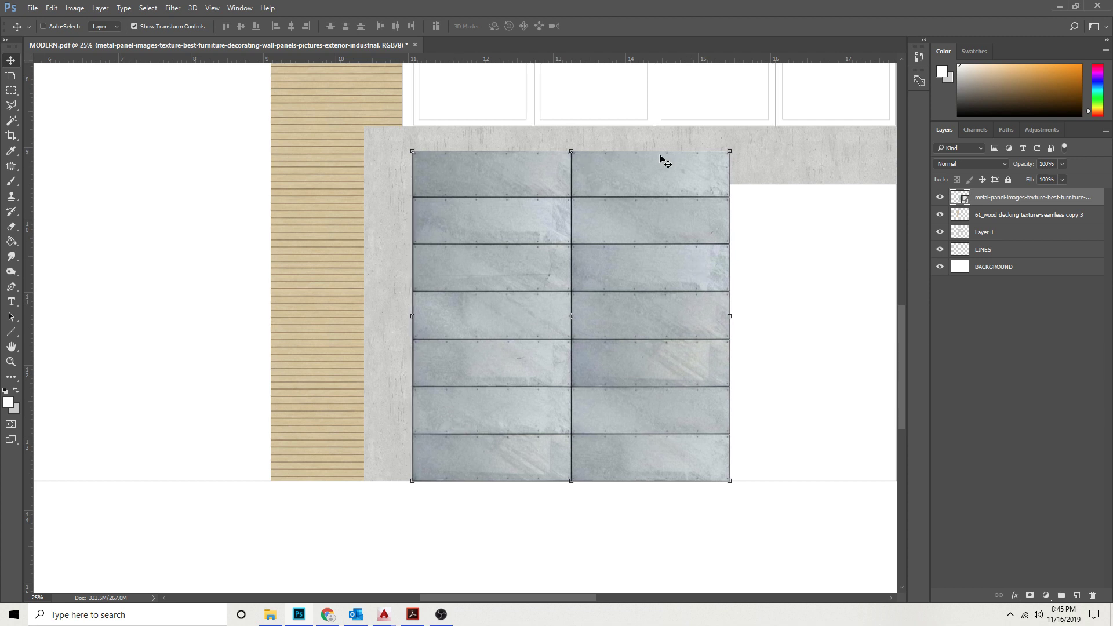
pyautogui.moveTo(727, 149); pyautogui.dragTo(819, 77)
pyautogui.click(396, 25)
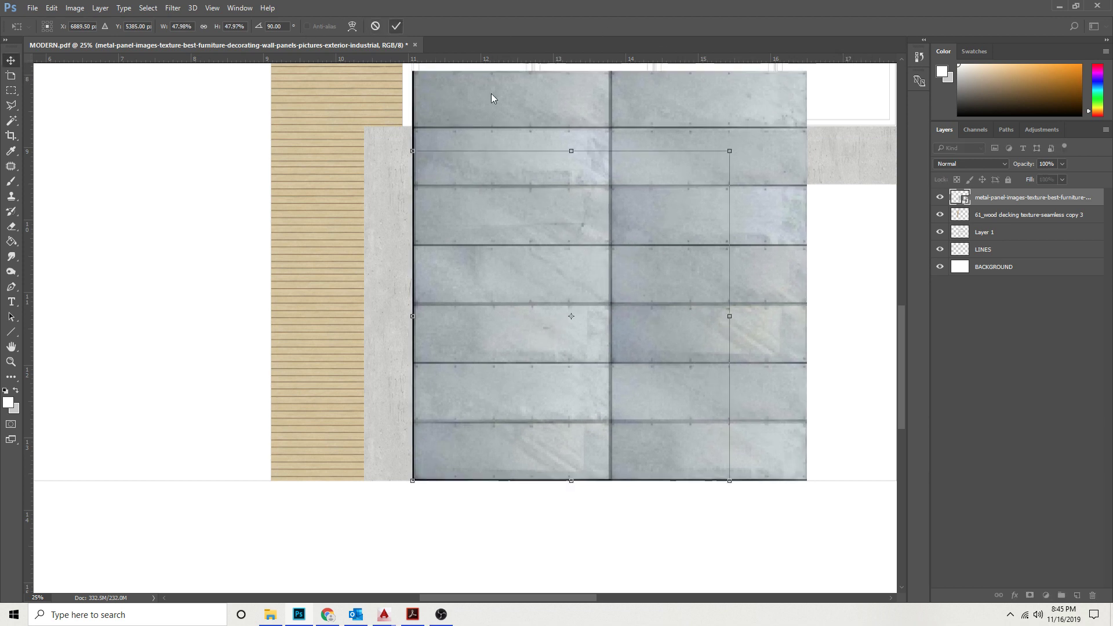
pyautogui.scroll(4, 659, 189)
# Rasterize the metal panel layer and delete its top portion covering the window band.
pyautogui.click(12, 91)
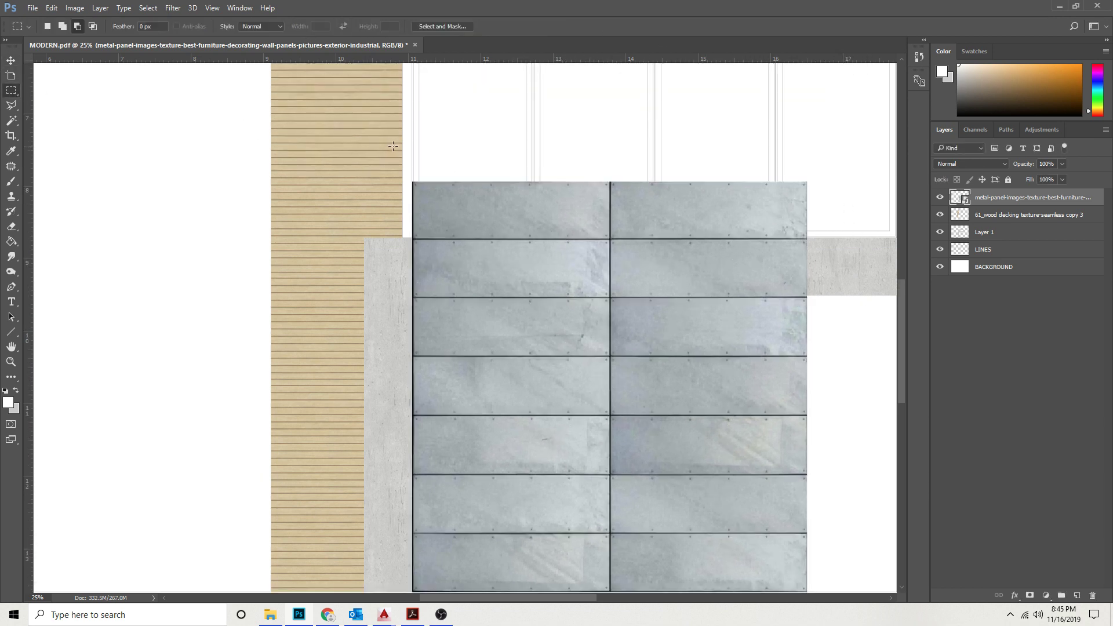
pyautogui.moveTo(376, 120); pyautogui.dragTo(846, 297)
pyautogui.press('Delete')
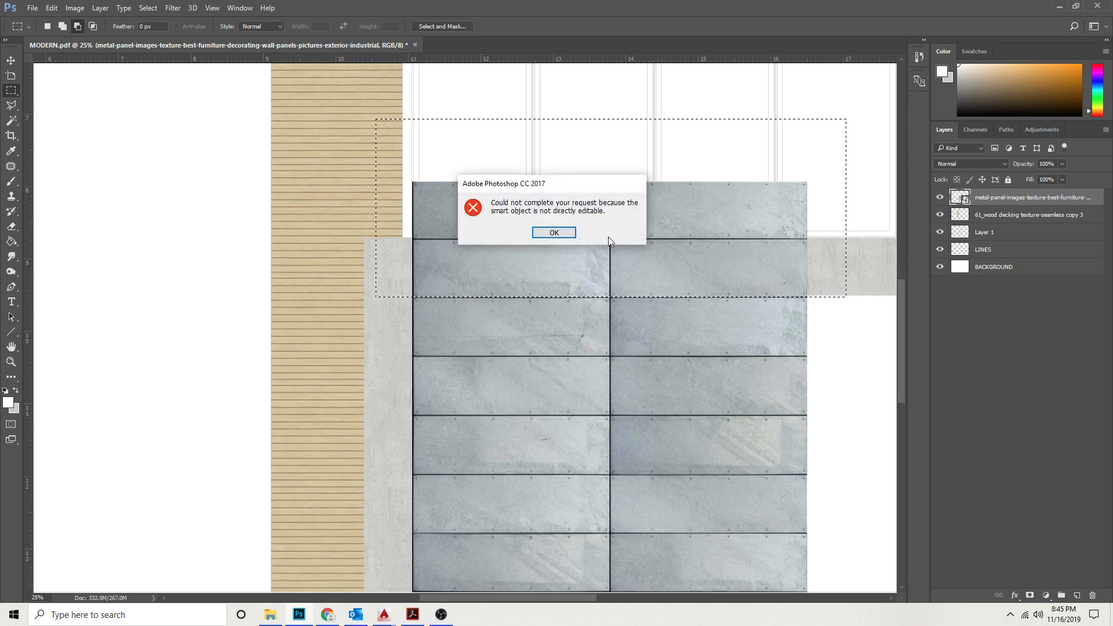
pyautogui.press('Return')
pyautogui.rightClick(988, 203)
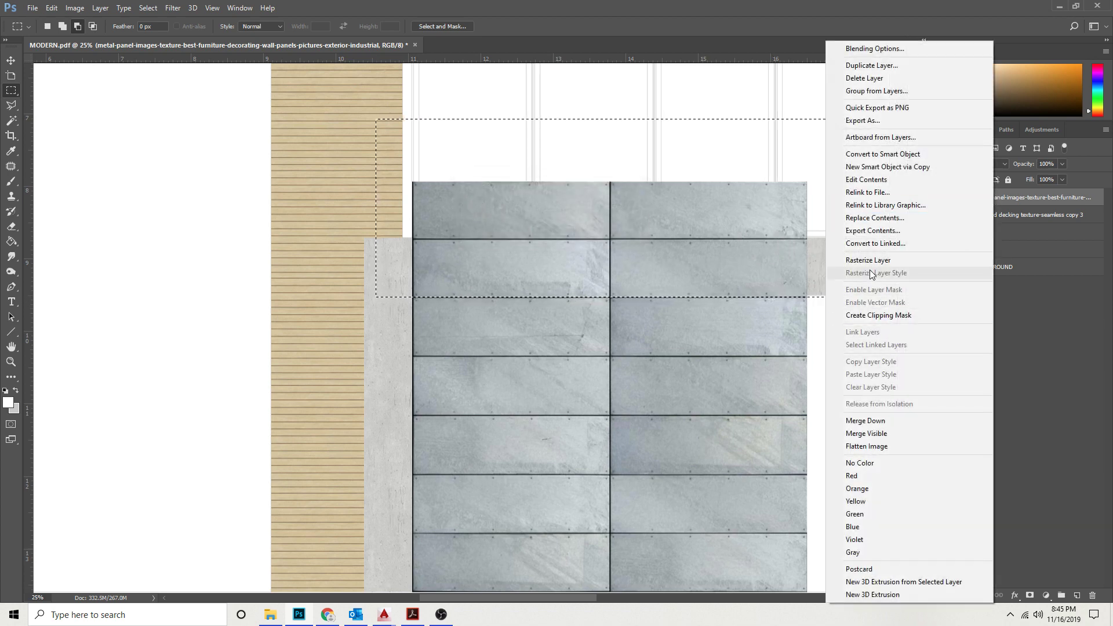
pyautogui.click(868, 260)
pyautogui.press('Delete')
pyautogui.hotkey('ctrl', 'd')
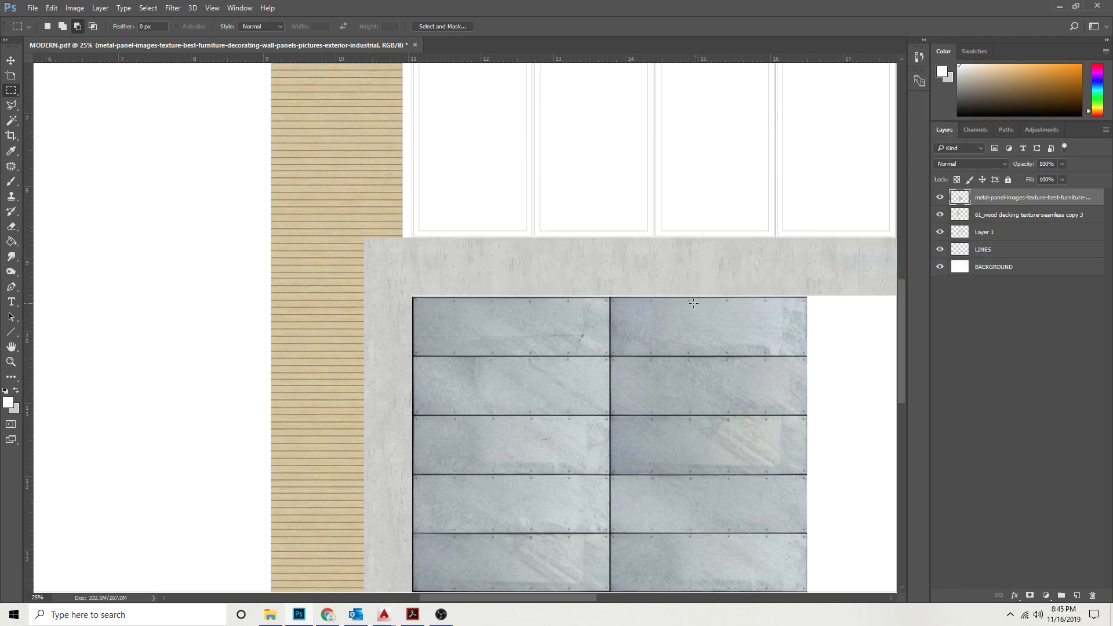
pyautogui.click(10, 64)
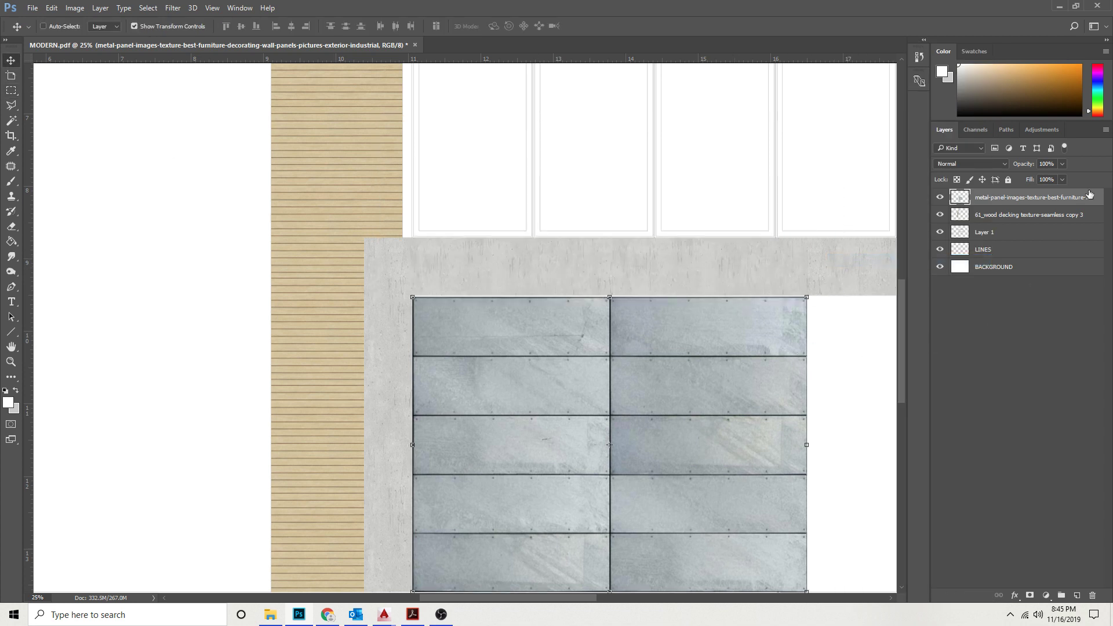
# Duplicate the metal panel layer, slide the copy right, and select its overhang past the building edge.
pyautogui.moveTo(1090, 194); pyautogui.dragTo(1077, 596)
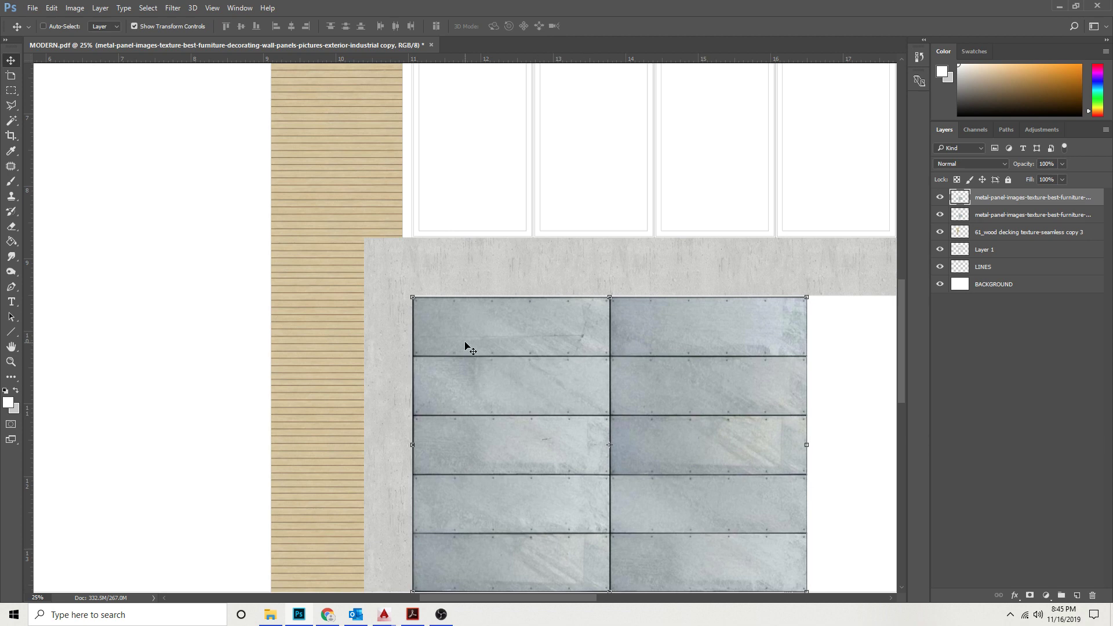
pyautogui.moveTo(465, 346); pyautogui.dragTo(578, 347)
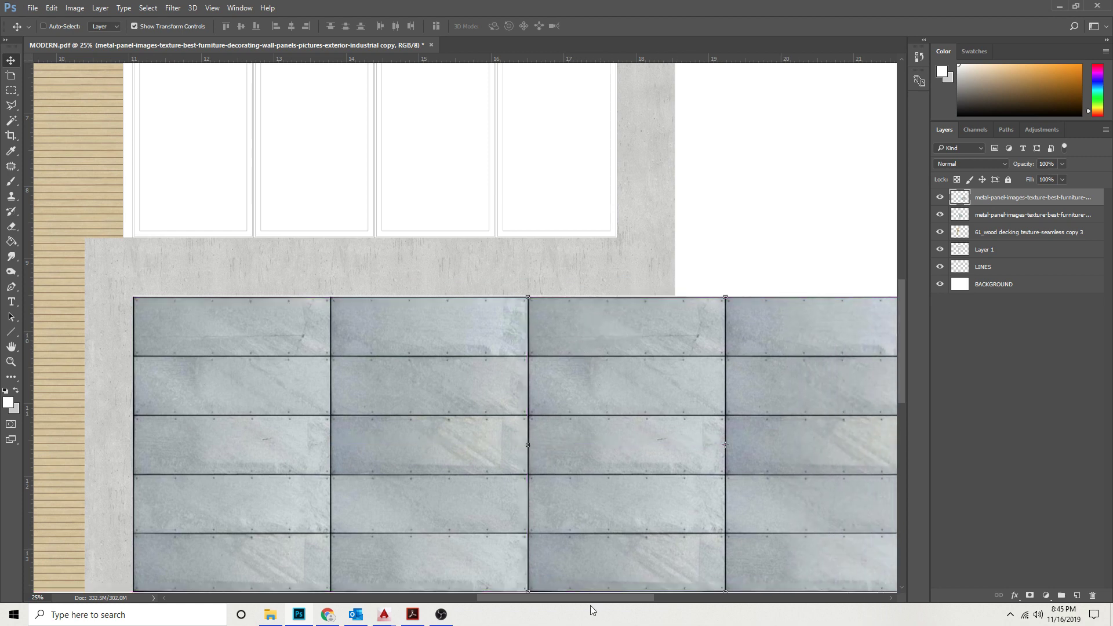
pyautogui.moveTo(590, 603); pyautogui.dragTo(631, 603)
pyautogui.scroll(-3, 316, 254)
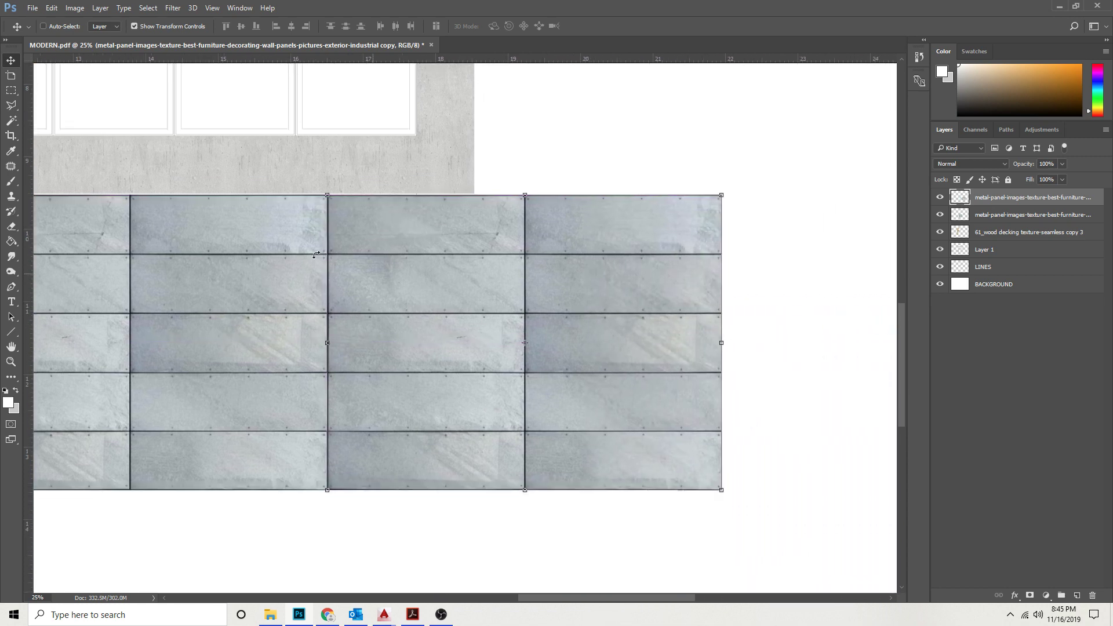
pyautogui.click(12, 92)
pyautogui.moveTo(771, 147); pyautogui.dragTo(526, 544)
# Cut away the overhanging panel part and merge the two metal panel layers.
pyautogui.hotkey('ctrl', 'x')
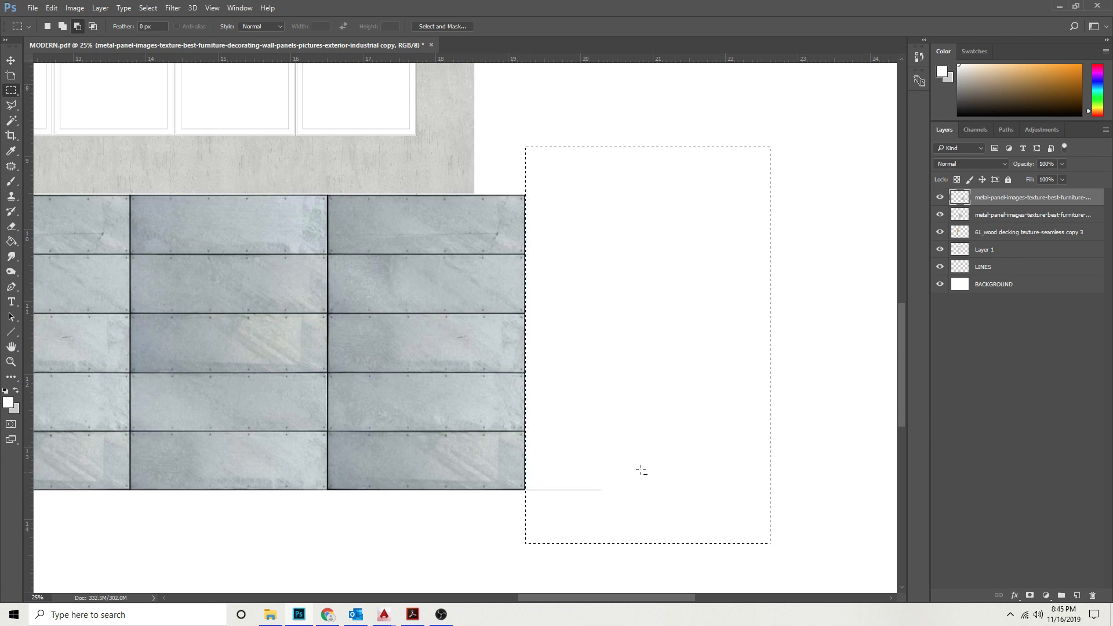
pyautogui.keyDown('shift'); pyautogui.click(1027, 212); pyautogui.keyUp('shift')
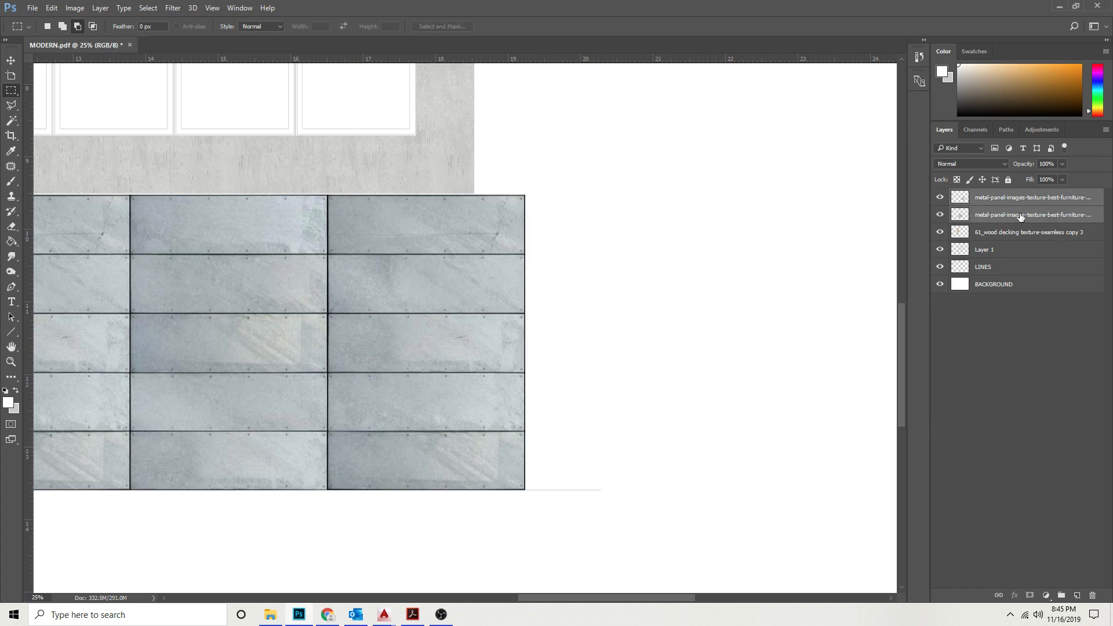
pyautogui.rightClick(1028, 212)
pyautogui.click(898, 421)
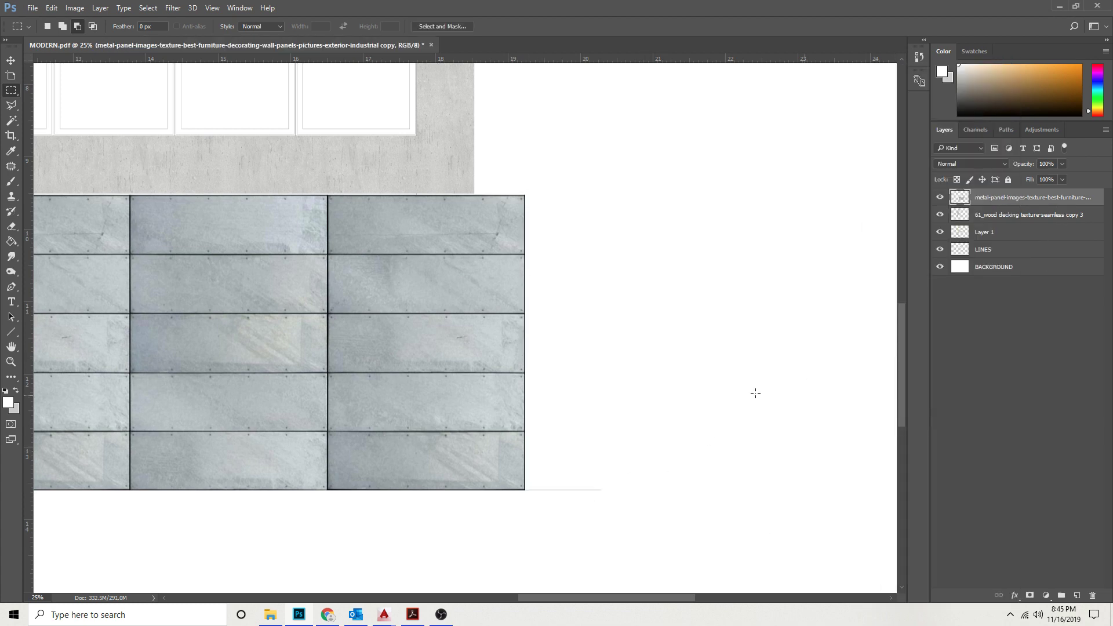
# Narrow the merged metal panels to about 81% width to fit the lower wall.
pyautogui.press('v')
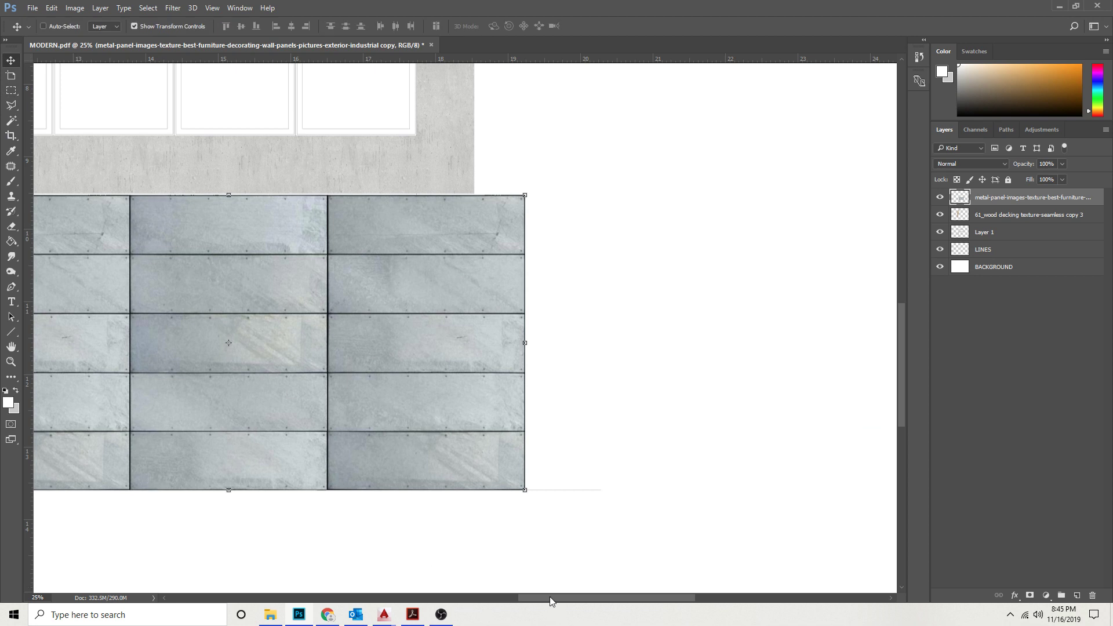
pyautogui.moveTo(550, 597); pyautogui.dragTo(499, 588)
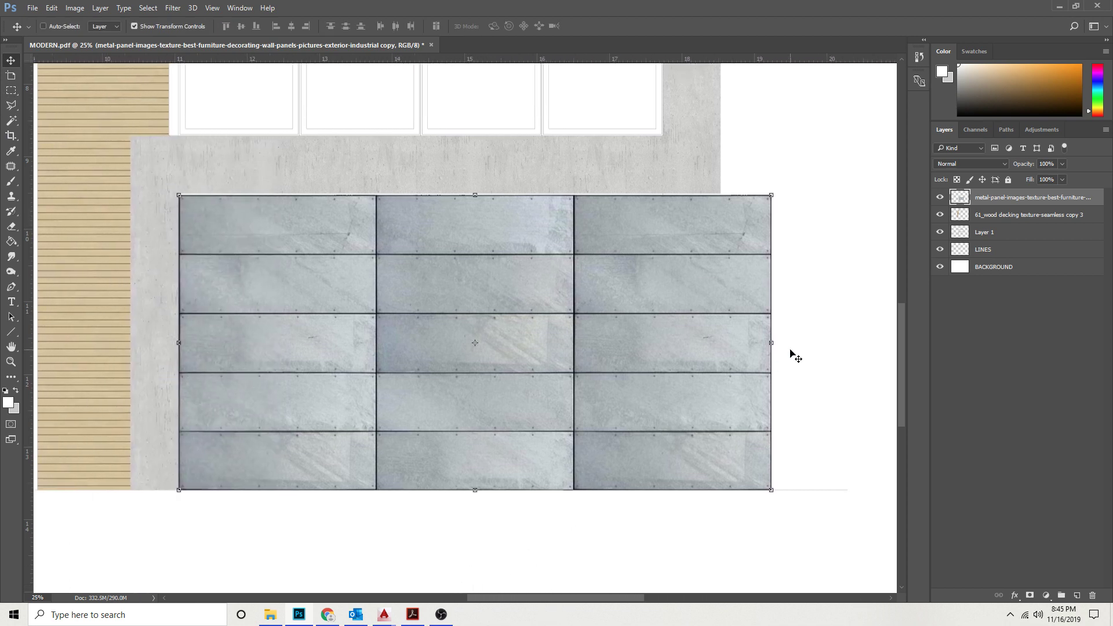
pyautogui.moveTo(772, 343); pyautogui.dragTo(657, 350)
pyautogui.click(510, 26)
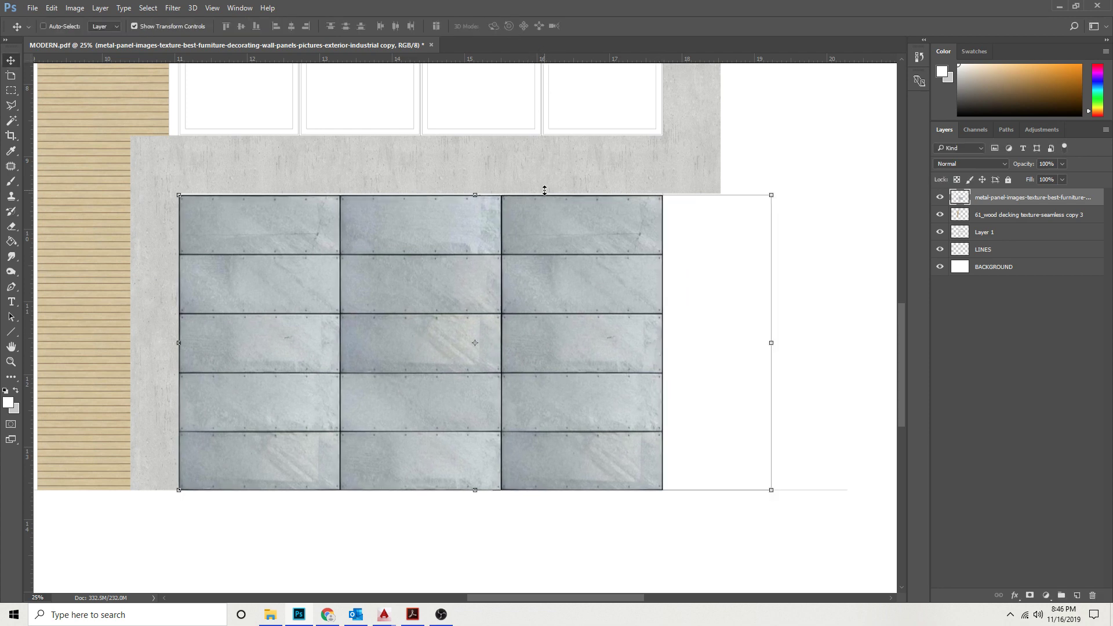
# Stretch the panels' top edge up to close the gap under the concrete band.
pyautogui.press('z')
pyautogui.moveTo(417, 192); pyautogui.dragTo(400, 189)
pyautogui.click(10, 57)
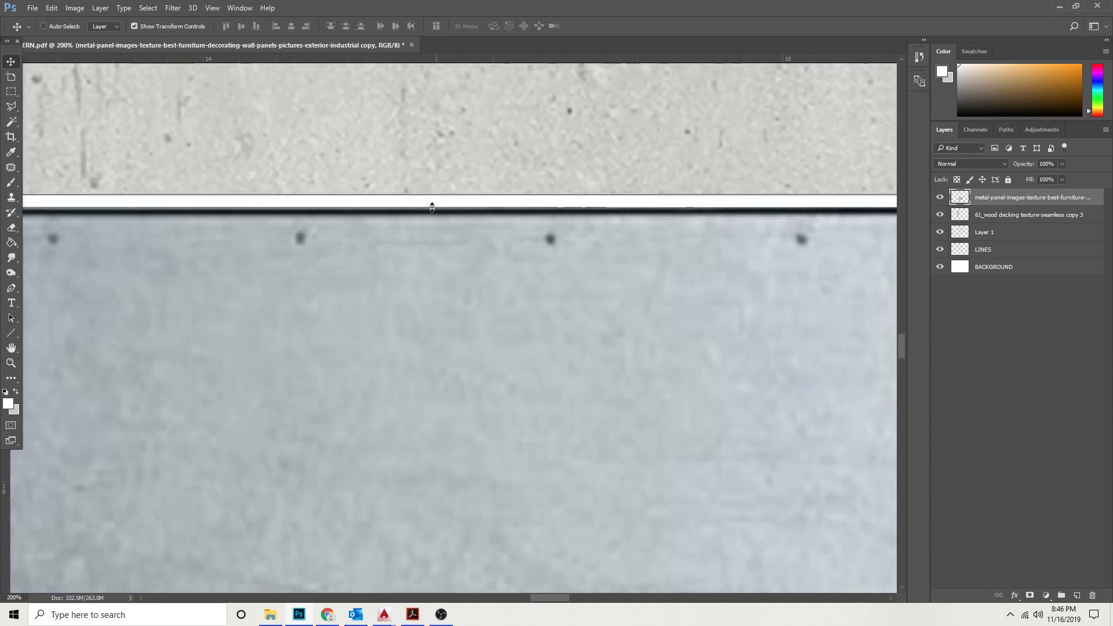
pyautogui.moveTo(430, 205); pyautogui.dragTo(425, 193)
pyautogui.click(512, 26)
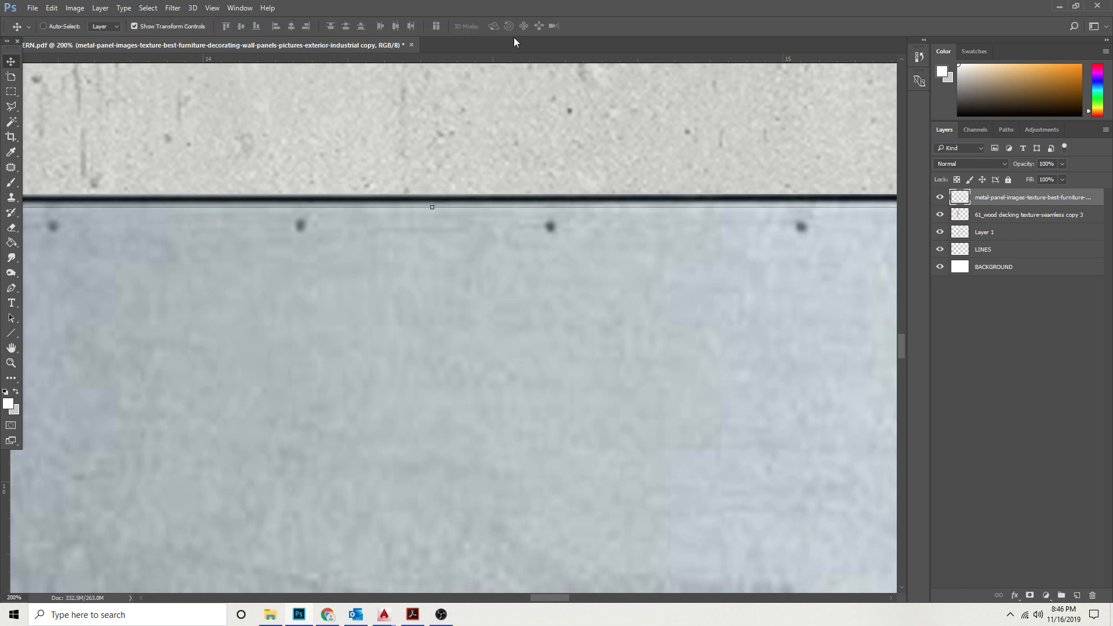
pyautogui.press('z')
pyautogui.keyDown('alt'); pyautogui.click(394, 248); pyautogui.keyUp('alt')
pyautogui.keyDown('alt'); pyautogui.click(396, 249); pyautogui.keyUp('alt')
pyautogui.keyDown('alt'); pyautogui.click(399, 248); pyautogui.keyUp('alt')
pyautogui.keyDown('alt'); pyautogui.click(405, 249); pyautogui.keyUp('alt')
pyautogui.keyDown('alt'); pyautogui.click(412, 249); pyautogui.keyUp('alt')
pyautogui.keyDown('alt'); pyautogui.click(417, 248); pyautogui.keyUp('alt')
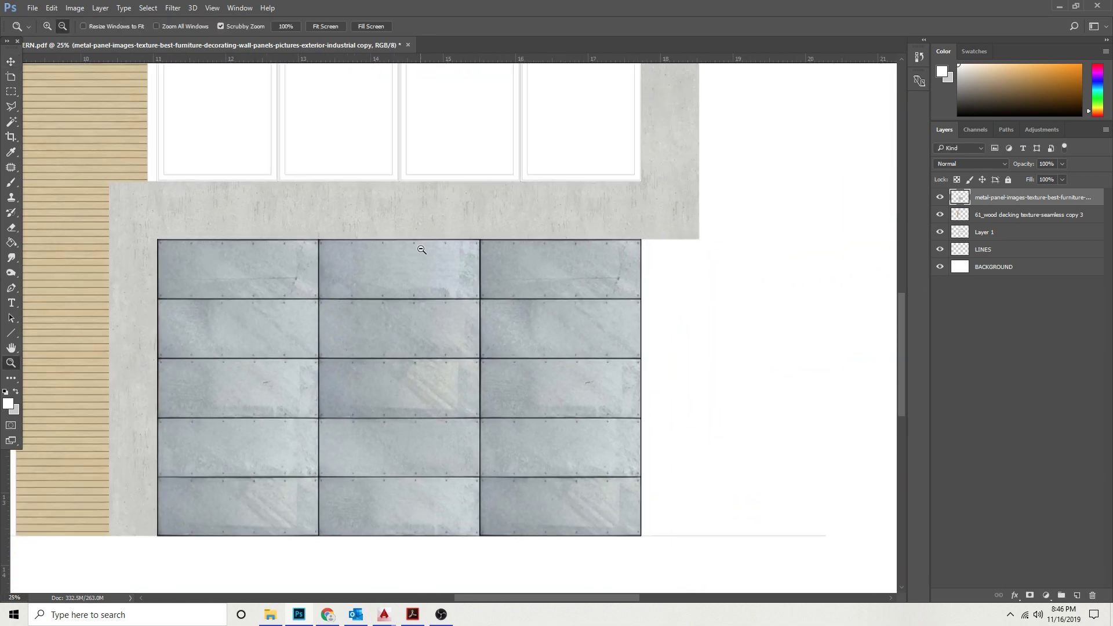
pyautogui.keyDown('alt'); pyautogui.click(423, 253); pyautogui.keyUp('alt')
pyautogui.keyDown('alt'); pyautogui.click(424, 253); pyautogui.keyUp('alt')
pyautogui.scroll(1, 394, 336)
# Delete the metal panels over the door opening and outside the wall, using the LINES layer selection.
pyautogui.click(400, 351)
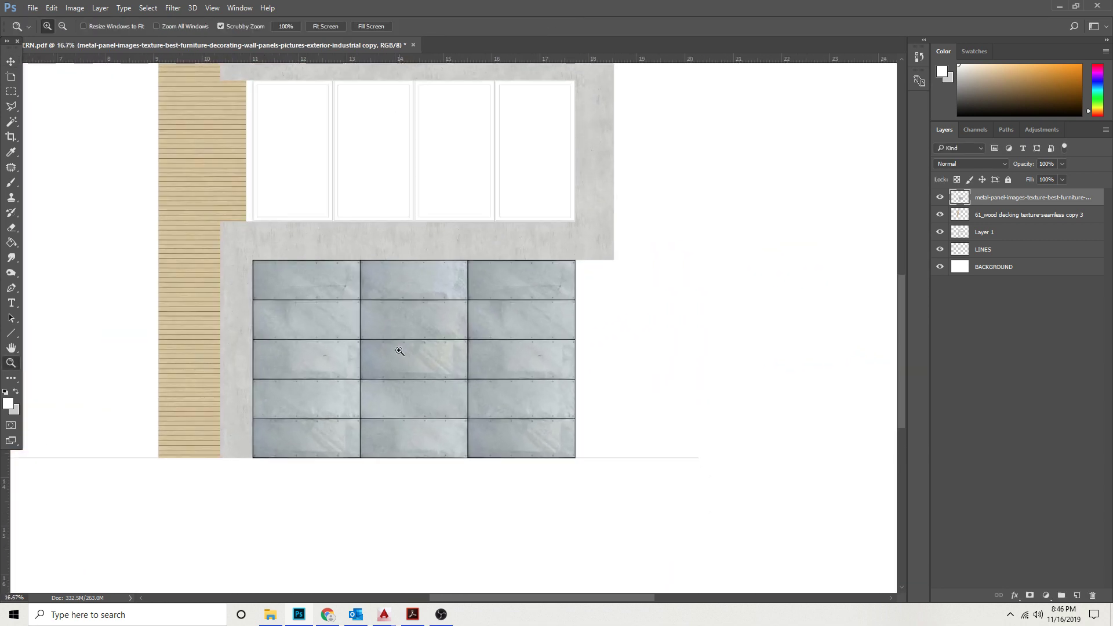
pyautogui.click(940, 198)
pyautogui.click(993, 254)
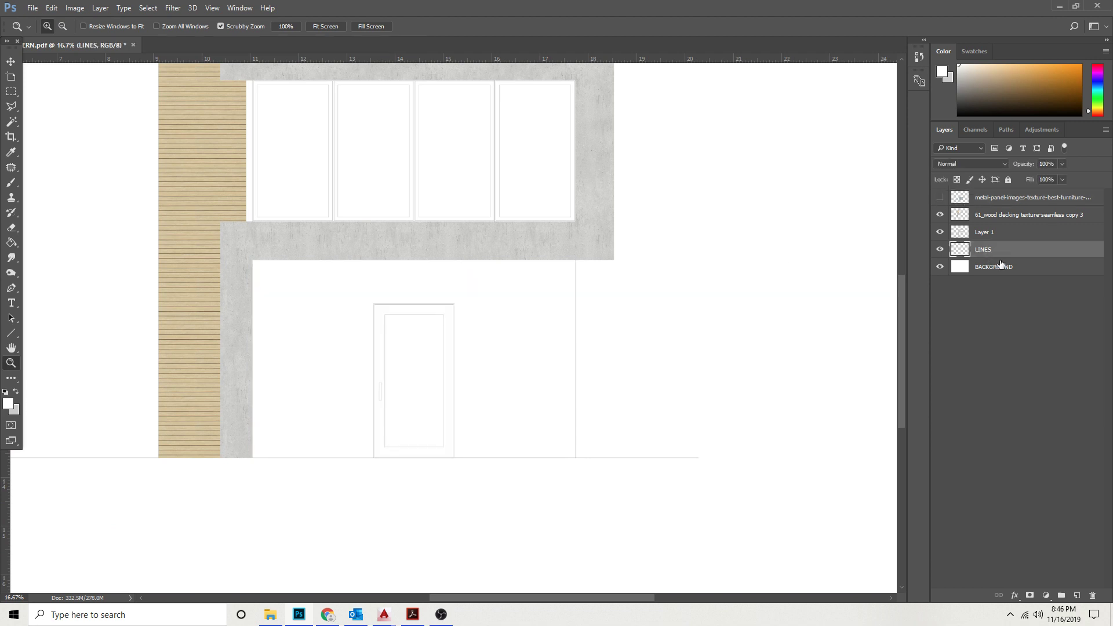
pyautogui.click(12, 122)
pyautogui.click(486, 351)
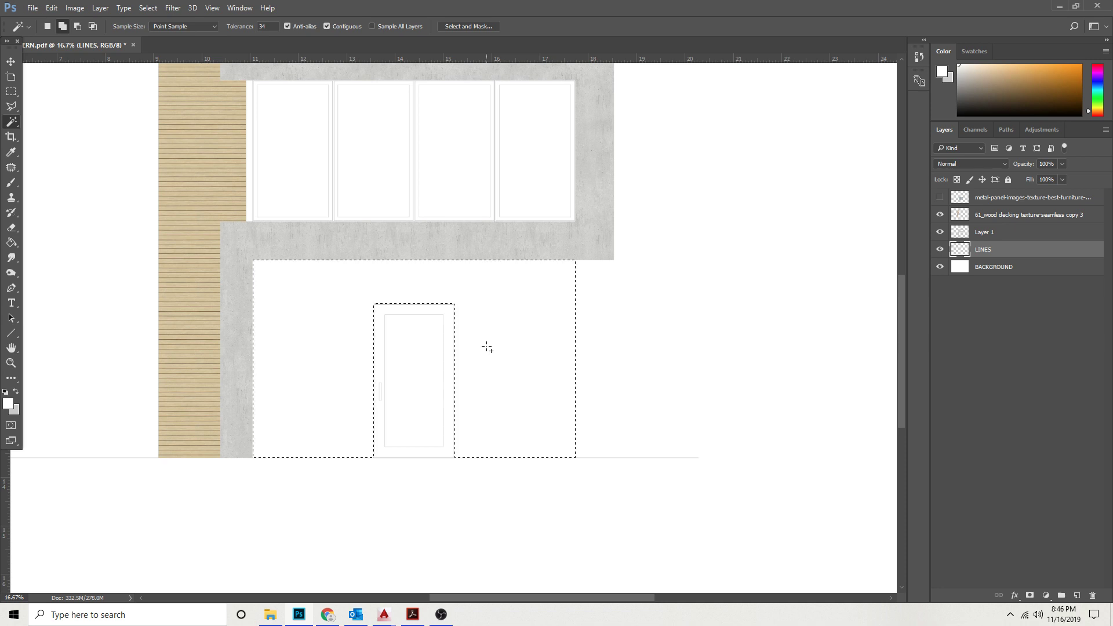
pyautogui.click(147, 8)
pyautogui.click(162, 52)
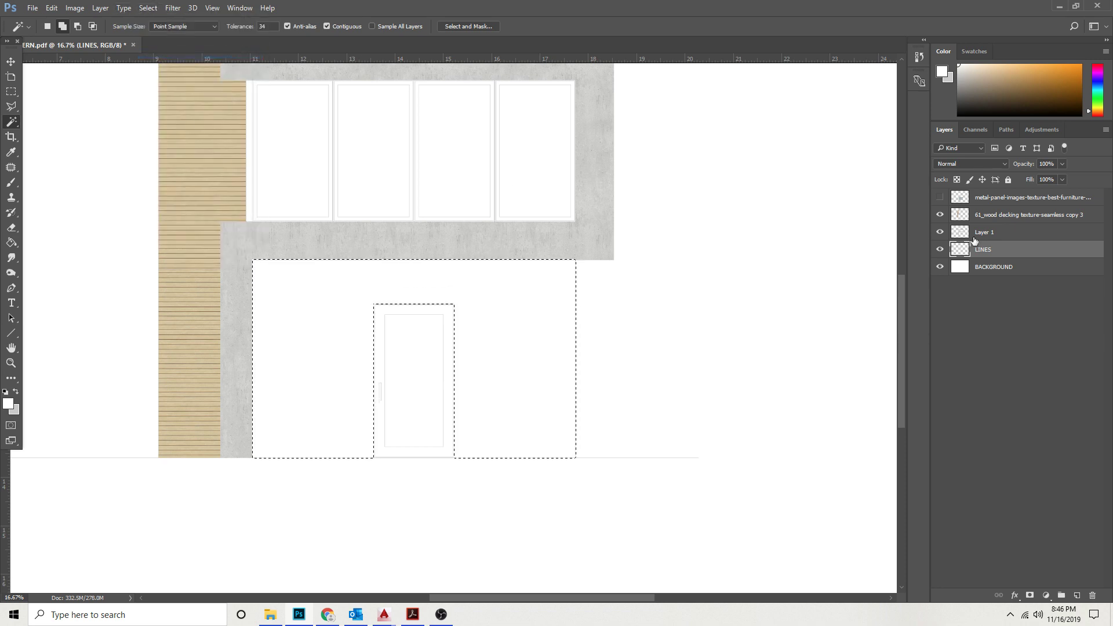
pyautogui.click(987, 199)
pyautogui.click(940, 198)
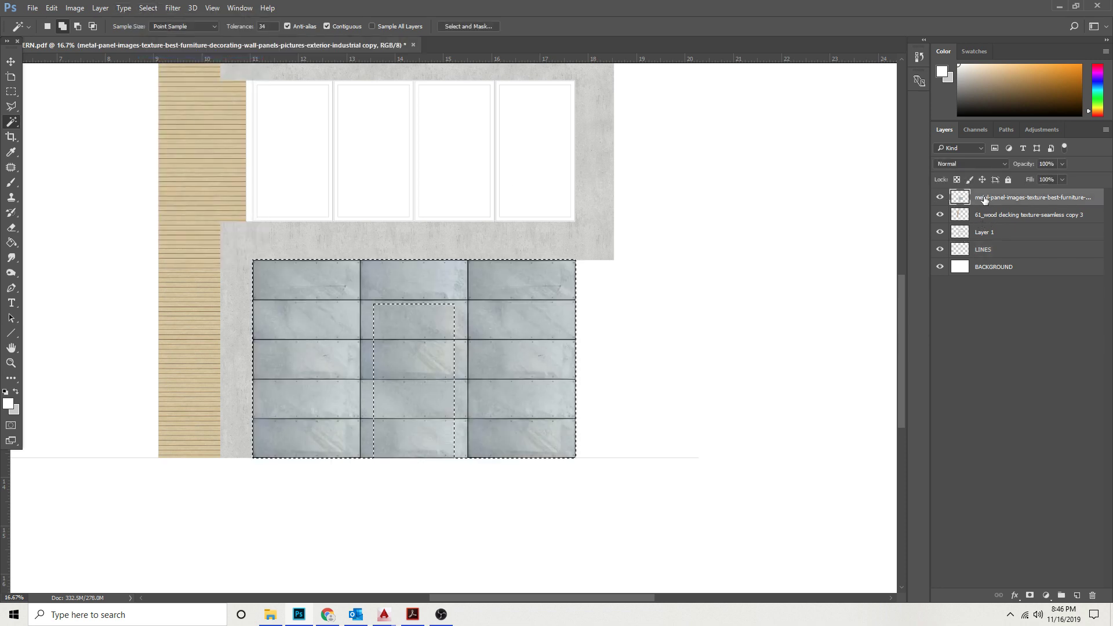
pyautogui.press('Delete')
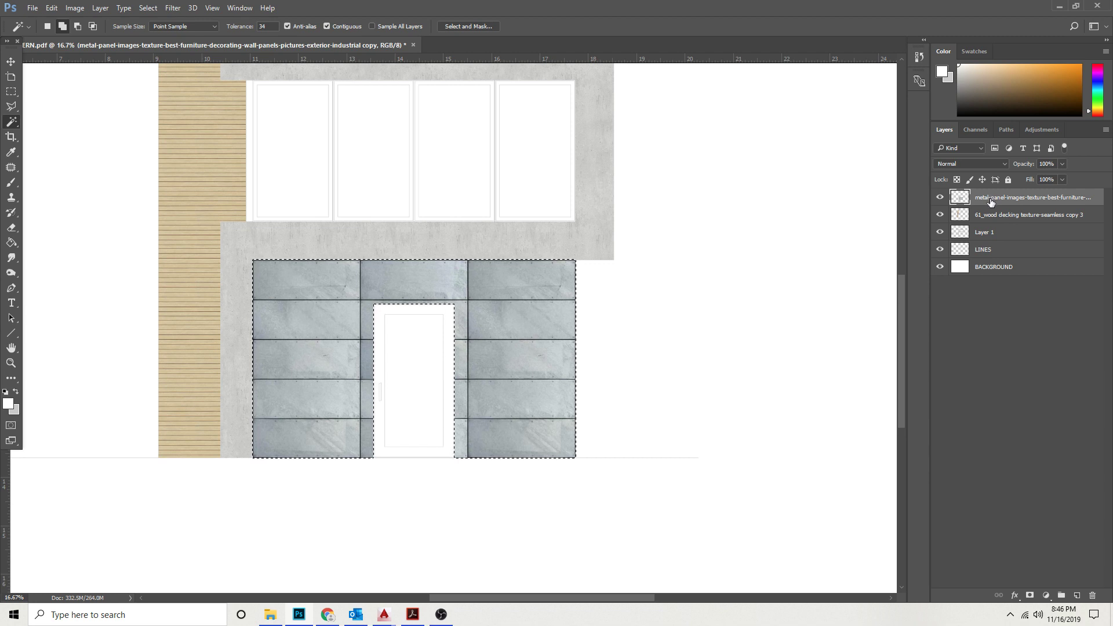
pyautogui.hotkey('ctrl', 'd')
# Lower the metal panels' brightness to -126 for a charcoal grey finish.
pyautogui.click(14, 62)
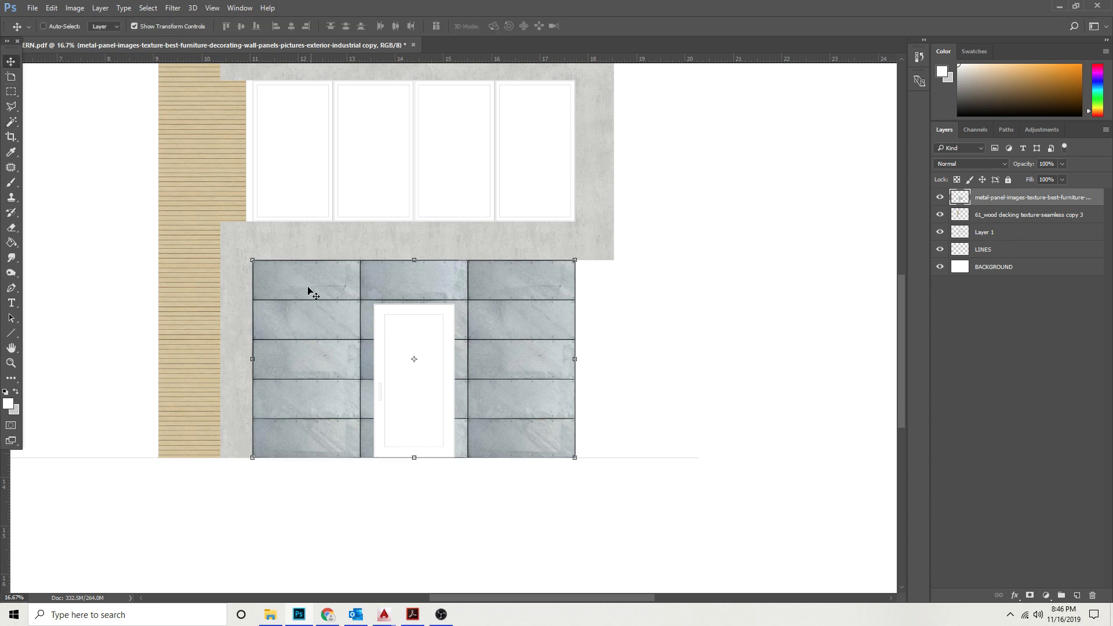
pyautogui.click(74, 8)
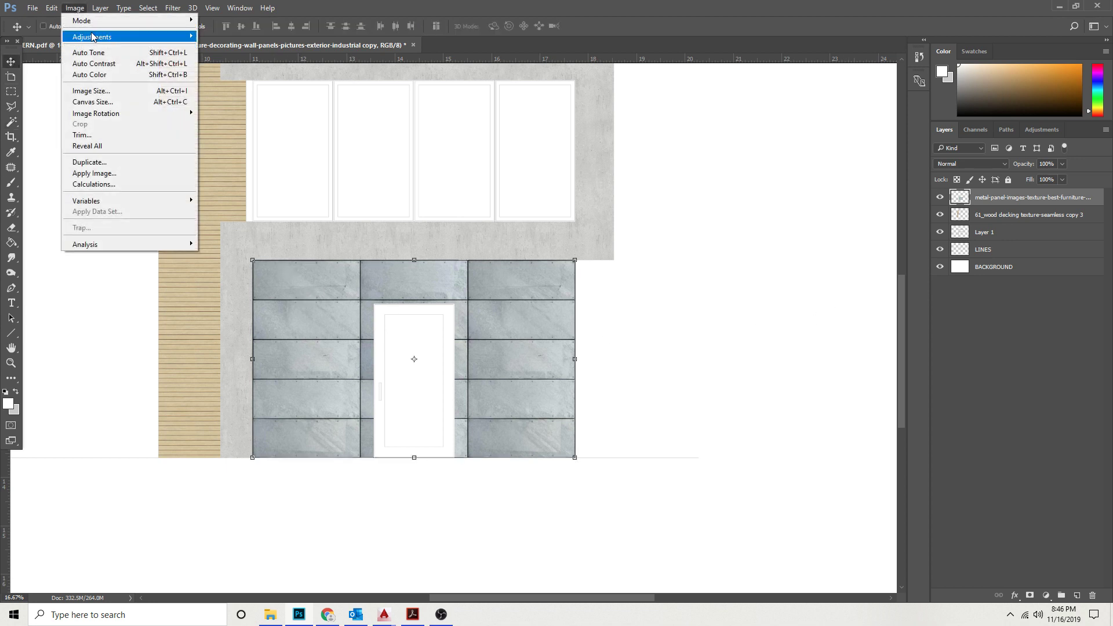
pyautogui.moveTo(94, 35)
pyautogui.click(258, 37)
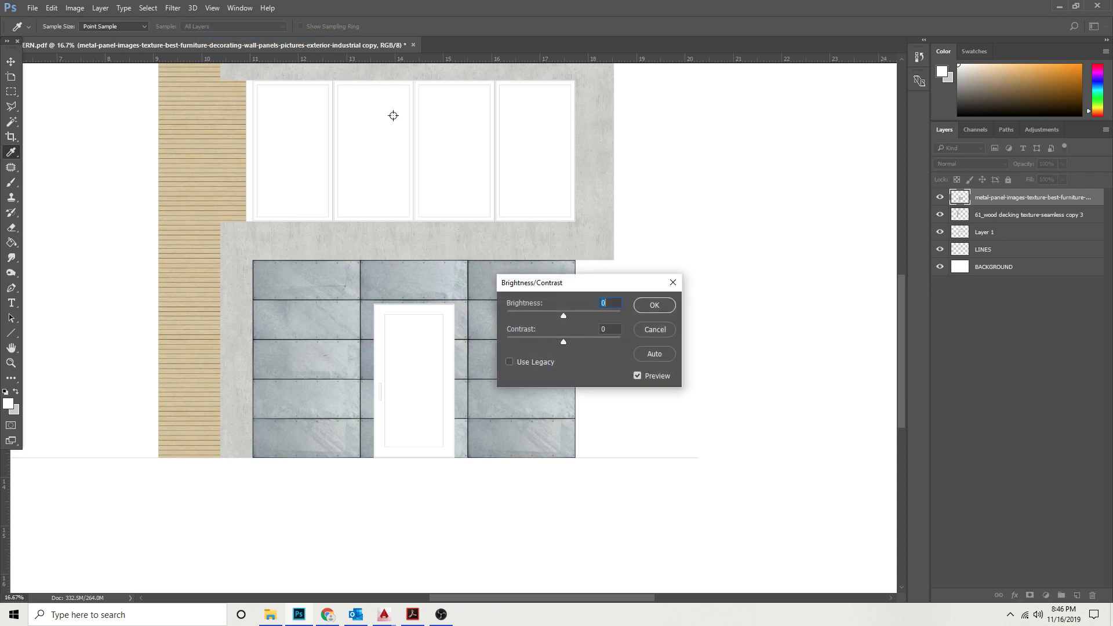
pyautogui.moveTo(560, 318); pyautogui.dragTo(517, 318)
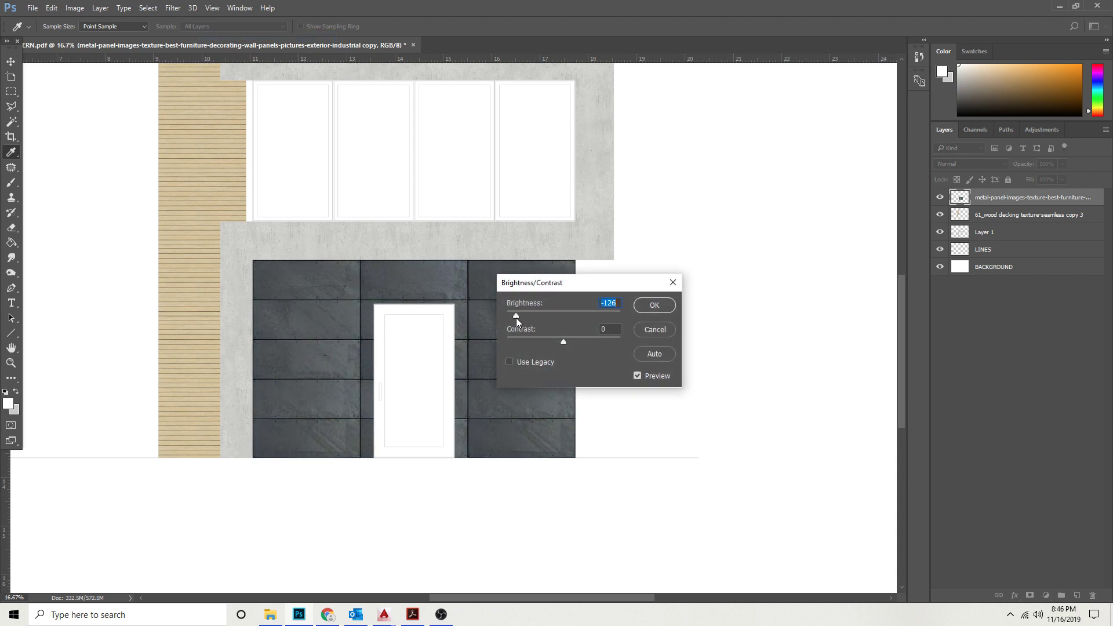
pyautogui.click(661, 305)
pyautogui.scroll(3, 199, 415)
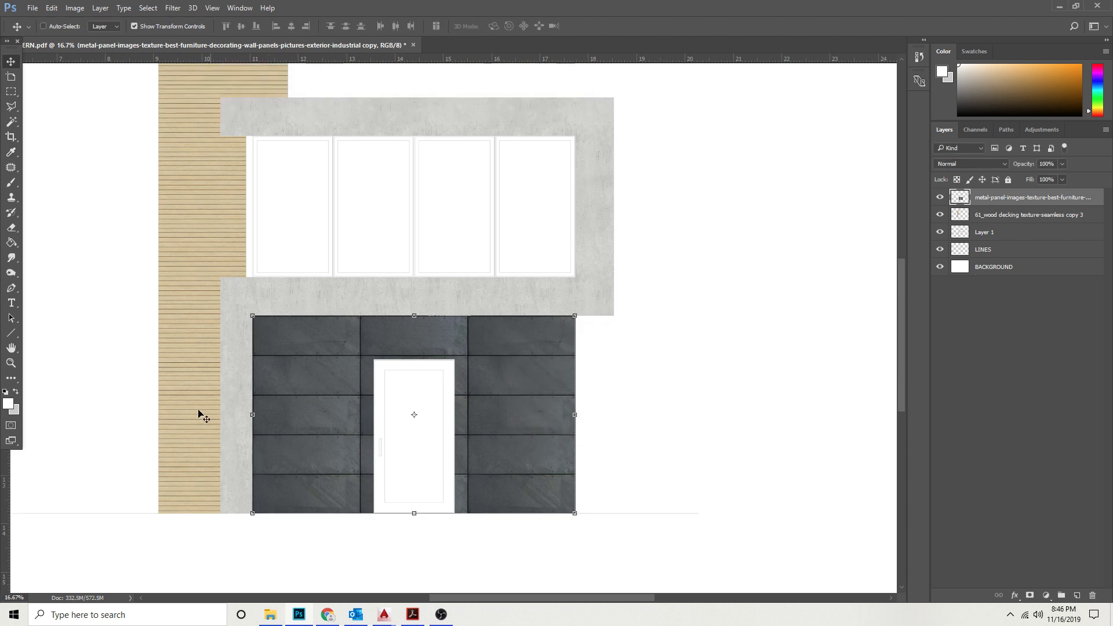
pyautogui.scroll(-1, 213, 343)
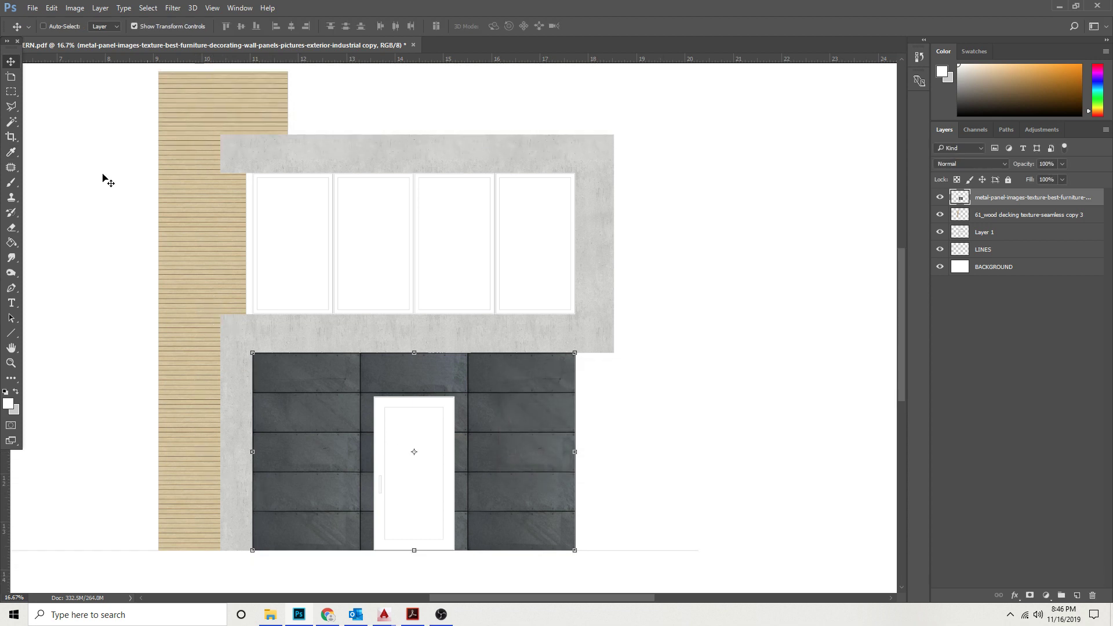
pyautogui.click(16, 92)
pyautogui.scroll(1, 138, 105)
# Rename Layer 1 to WINDOW, fill it black over the facade, and move it above BACKGROUND.
pyautogui.moveTo(112, 70); pyautogui.dragTo(644, 574)
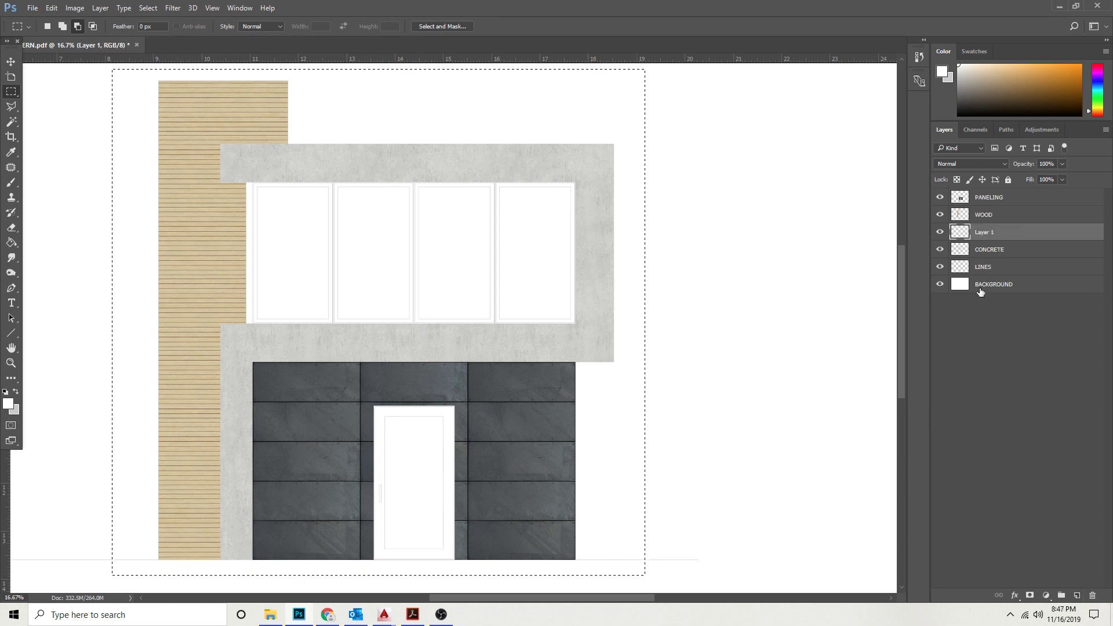
pyautogui.doubleClick(984, 232)
pyautogui.write('WINDOW')
pyautogui.click(1042, 232)
pyautogui.press('g')
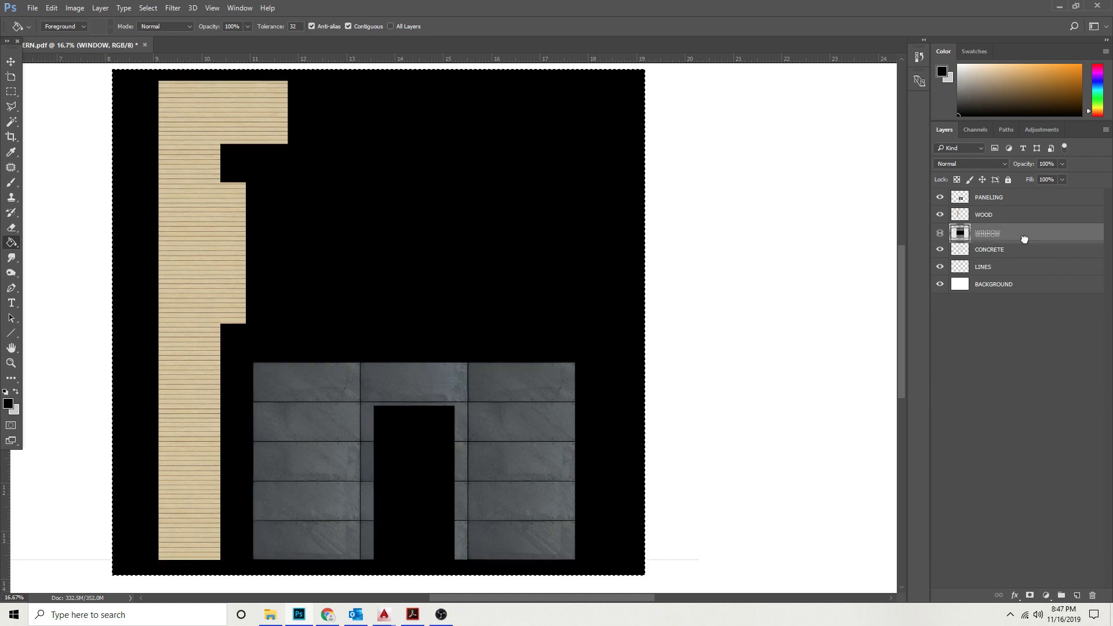
pyautogui.moveTo(1021, 235); pyautogui.dragTo(1020, 278)
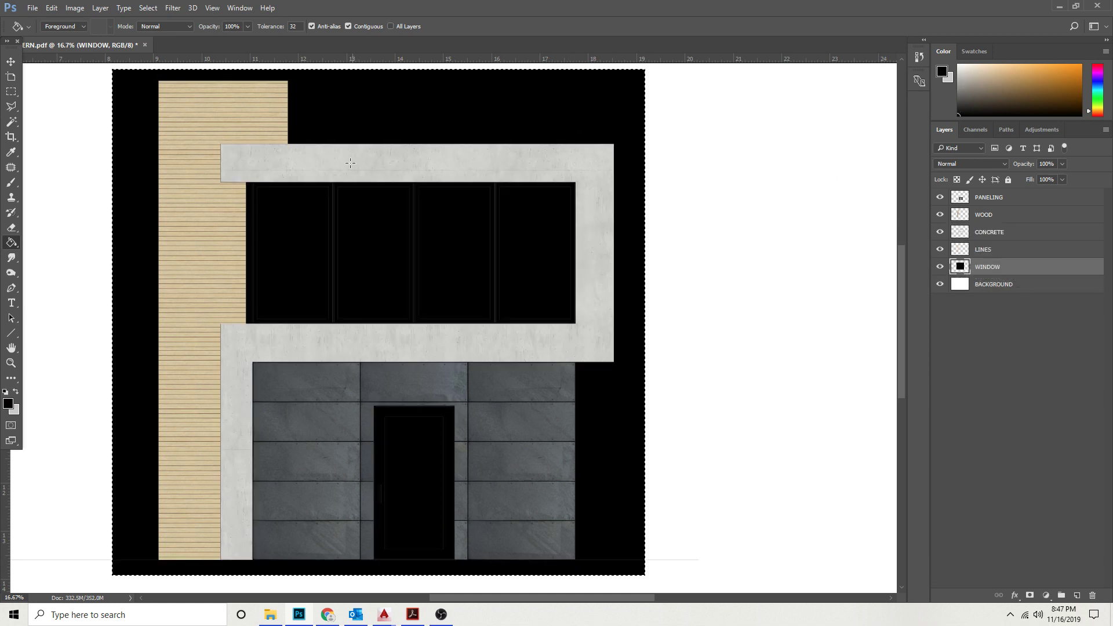
pyautogui.hotkey('ctrl', 'd')
# Delete the black fill on WINDOW outside the building outline.
pyautogui.click(13, 121)
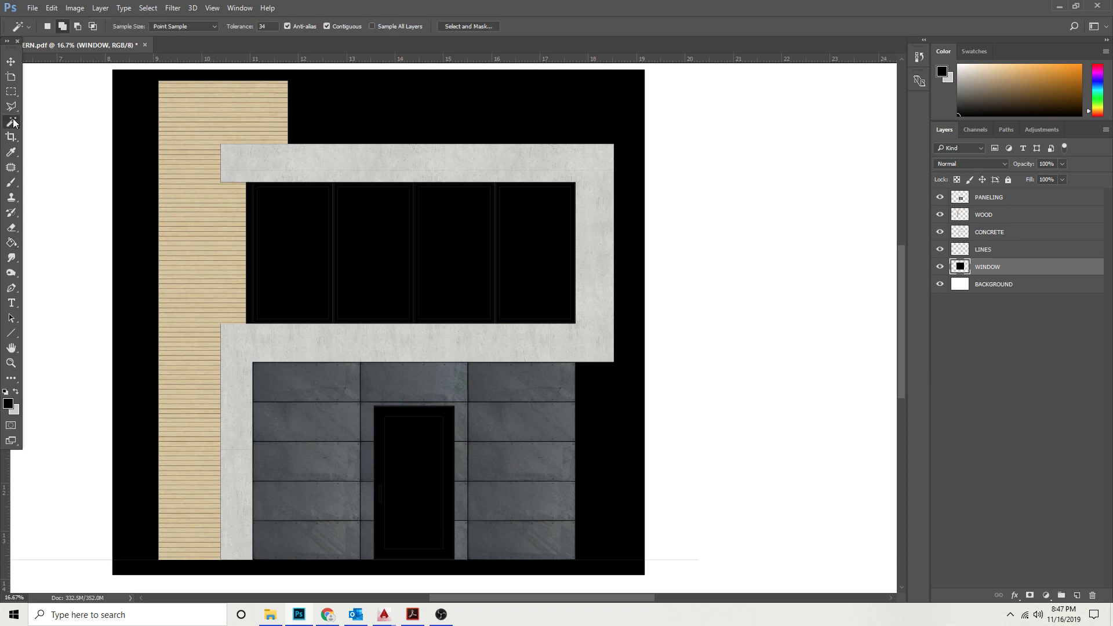
pyautogui.click(996, 253)
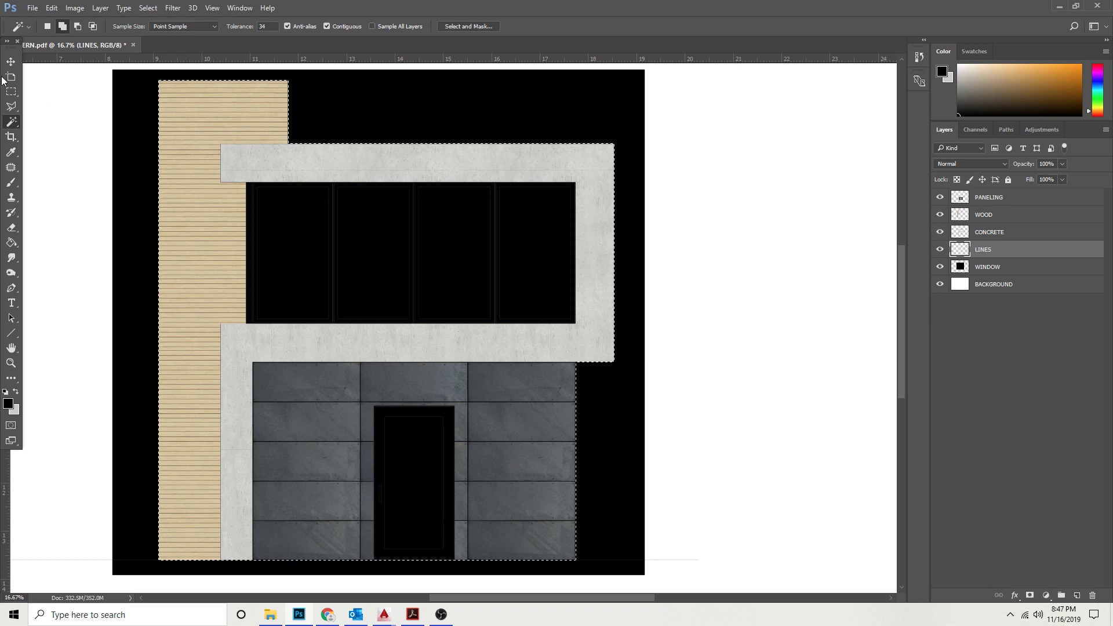
pyautogui.click(11, 62)
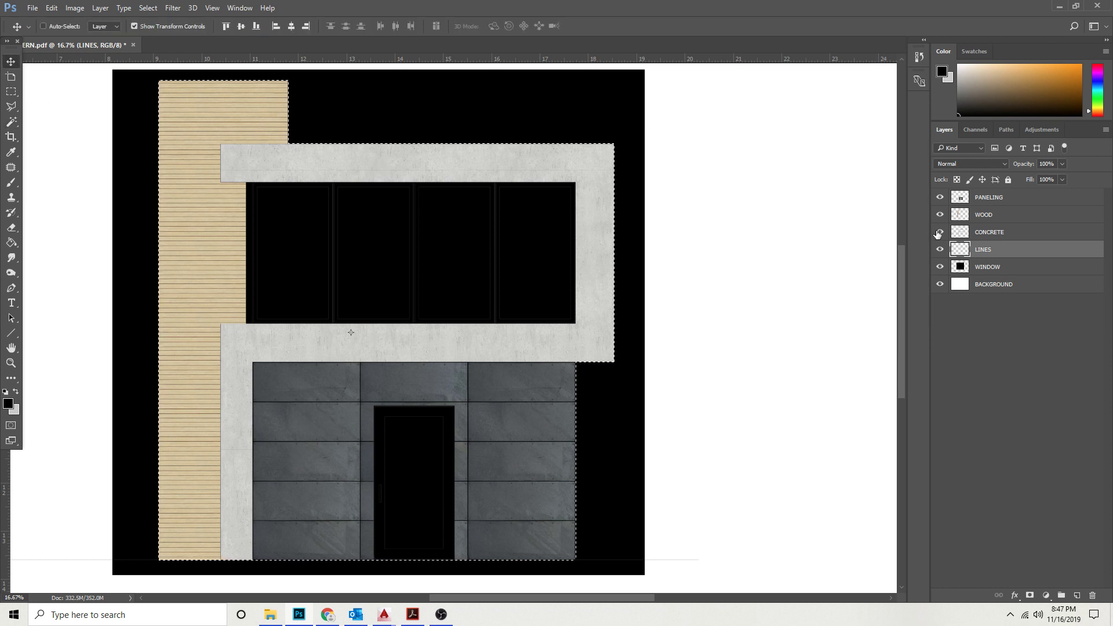
pyautogui.click(994, 269)
pyautogui.press('Delete')
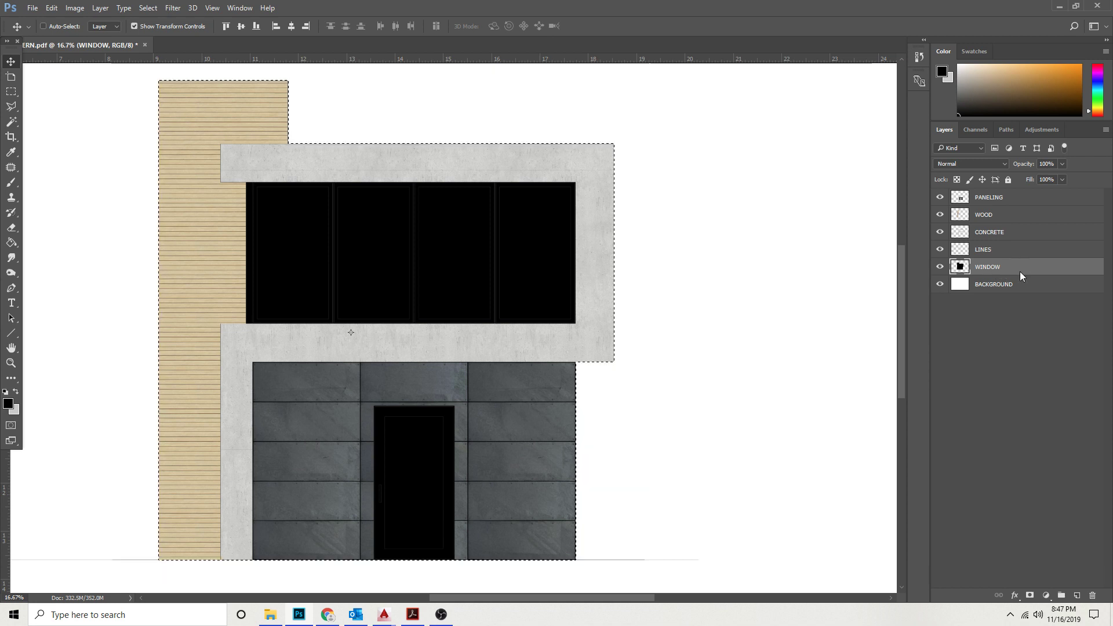
pyautogui.hotkey('ctrl', 'd')
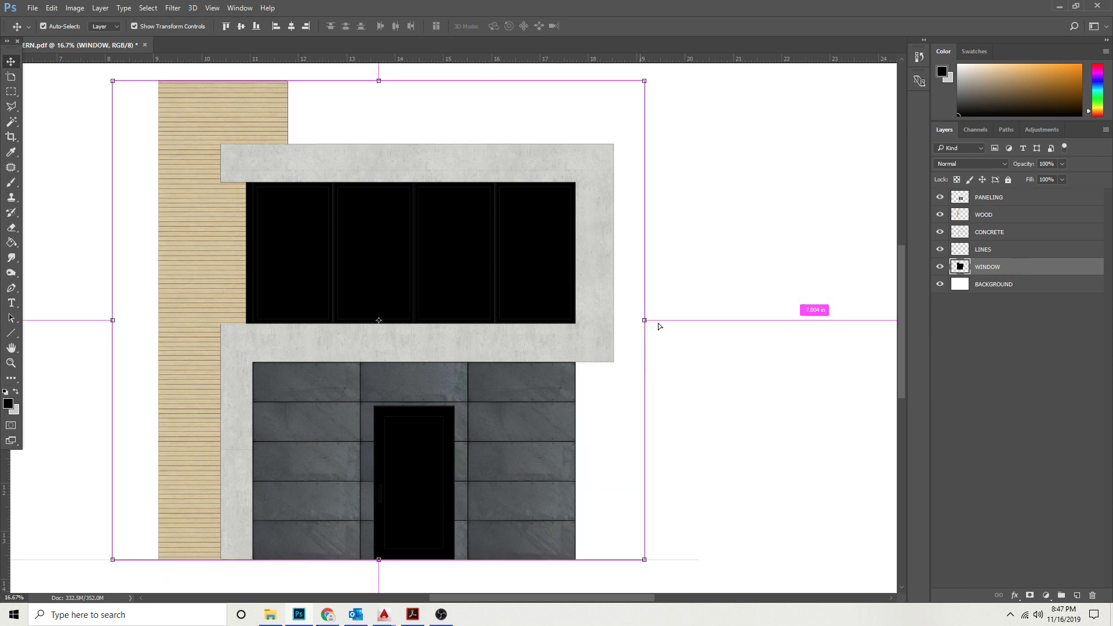
# Clear the window panes and door glass from the WINDOW layer, leaving black frames.
pyautogui.click(13, 122)
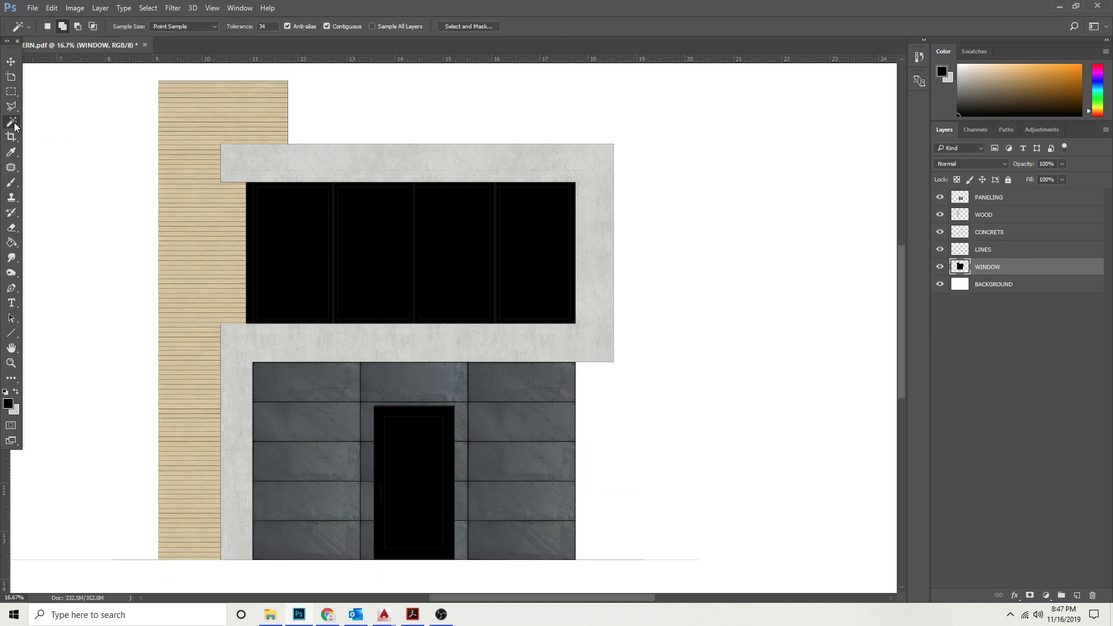
pyautogui.click(1012, 251)
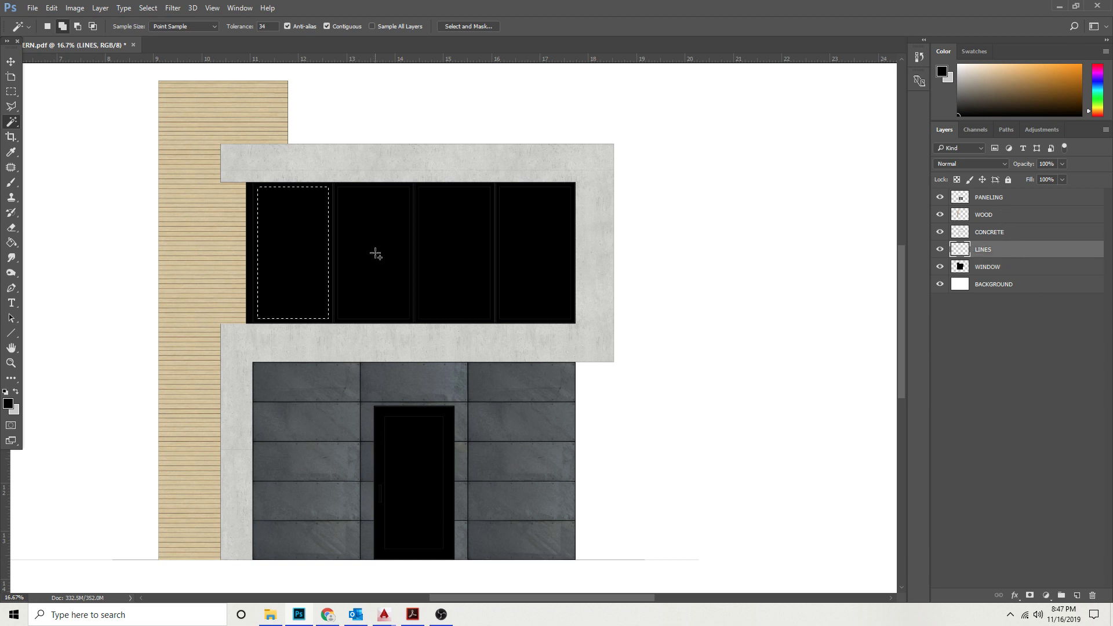
pyautogui.click(375, 254)
pyautogui.click(527, 263)
pyautogui.click(410, 485)
pyautogui.click(994, 269)
pyautogui.press('Delete')
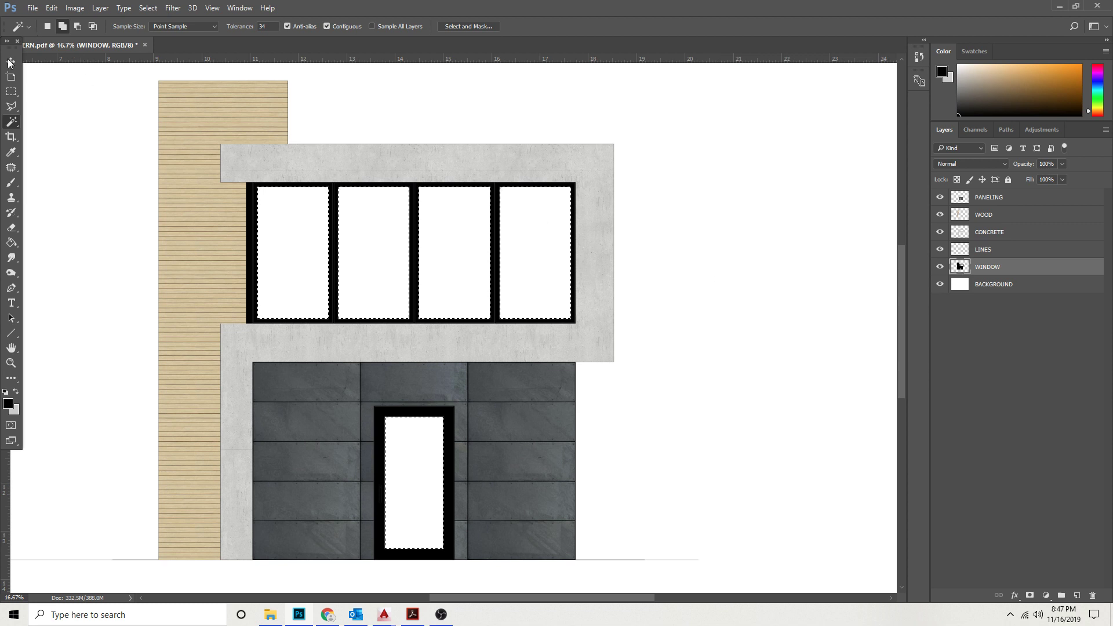
pyautogui.press('v')
pyautogui.hotkey('ctrl', 'd')
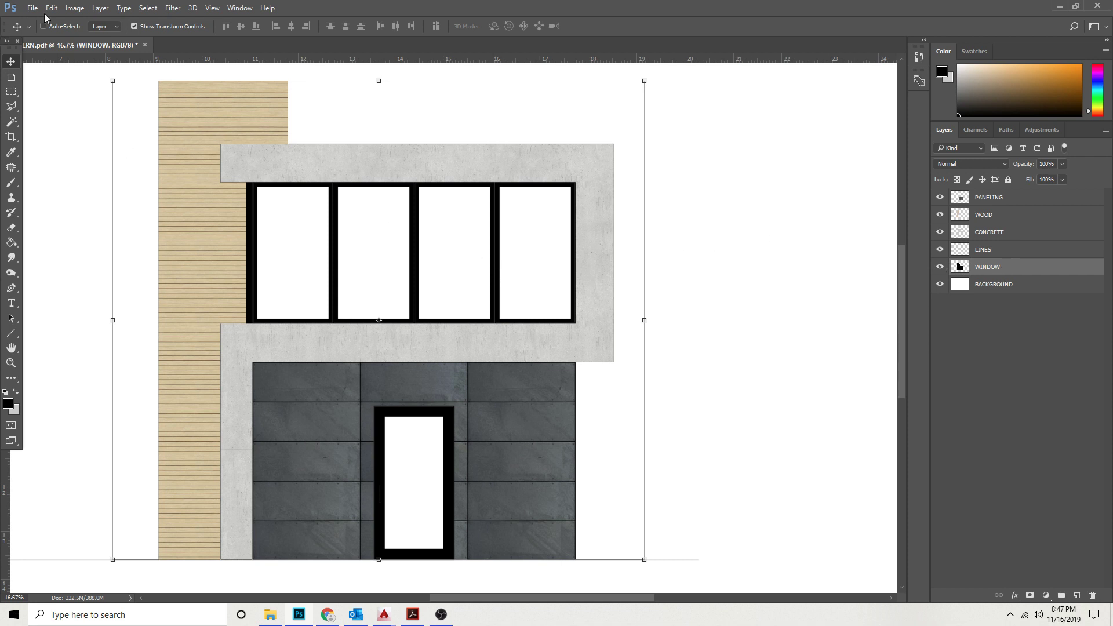
# Lighten the window frames to dark grey (Saturation -5, Lightness +22) and place the mountain landscape photo.
pyautogui.click(75, 8)
pyautogui.moveTo(133, 37)
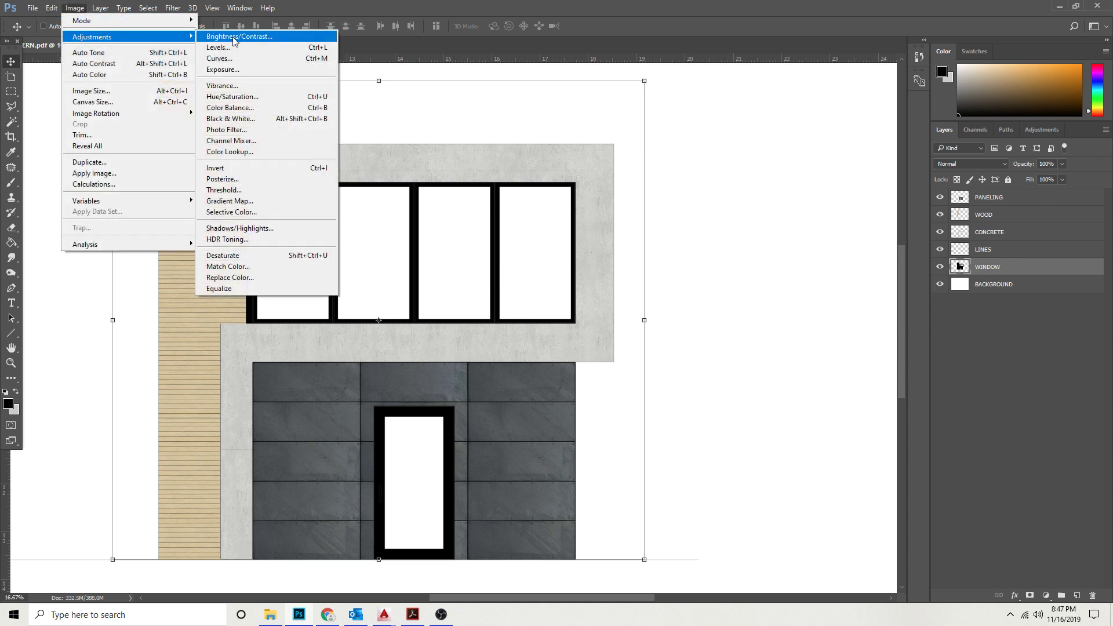
pyautogui.click(239, 97)
pyautogui.moveTo(903, 212); pyautogui.dragTo(915, 255)
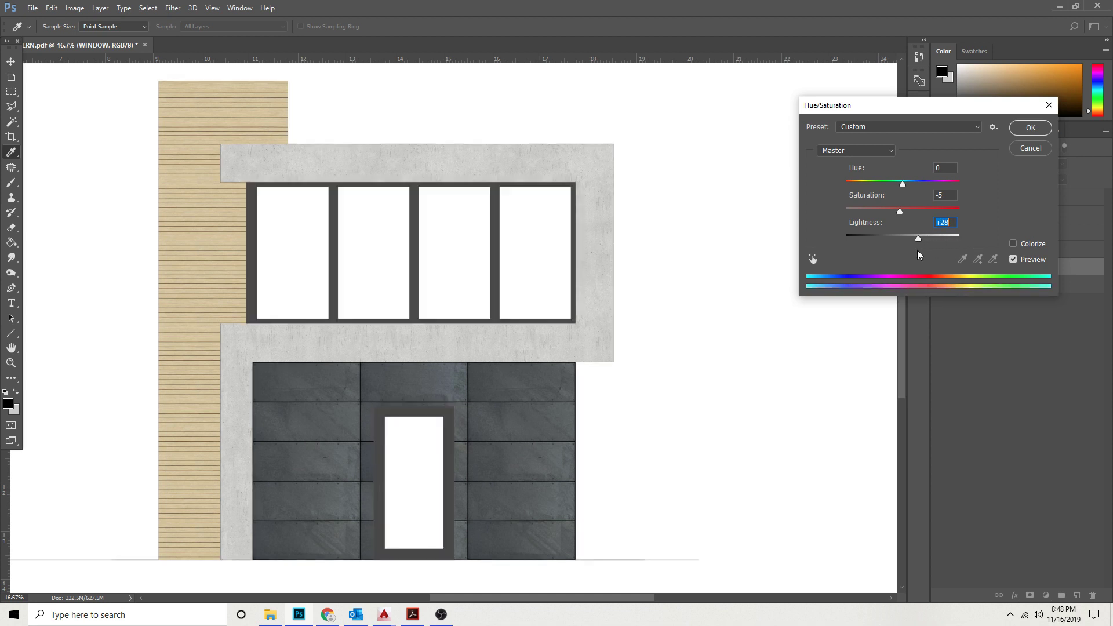
pyautogui.moveTo(915, 255)
pyautogui.mouseDown()
pyautogui.moveTo(902, 254)
pyautogui.moveTo(916, 255)
pyautogui.mouseUp()
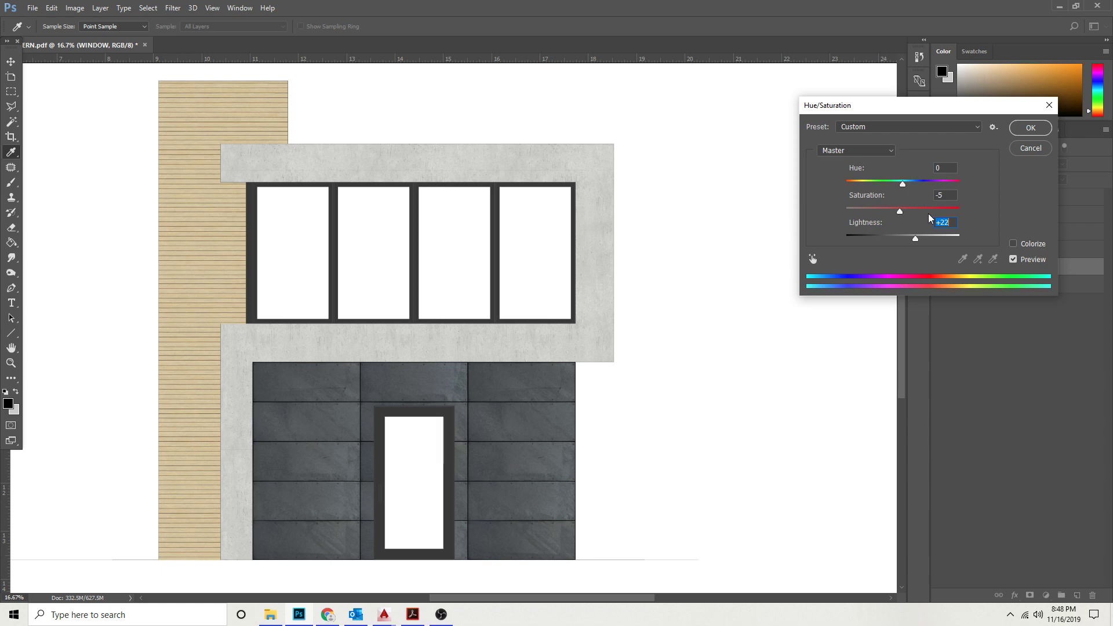
pyautogui.click(1030, 129)
pyautogui.press('v')
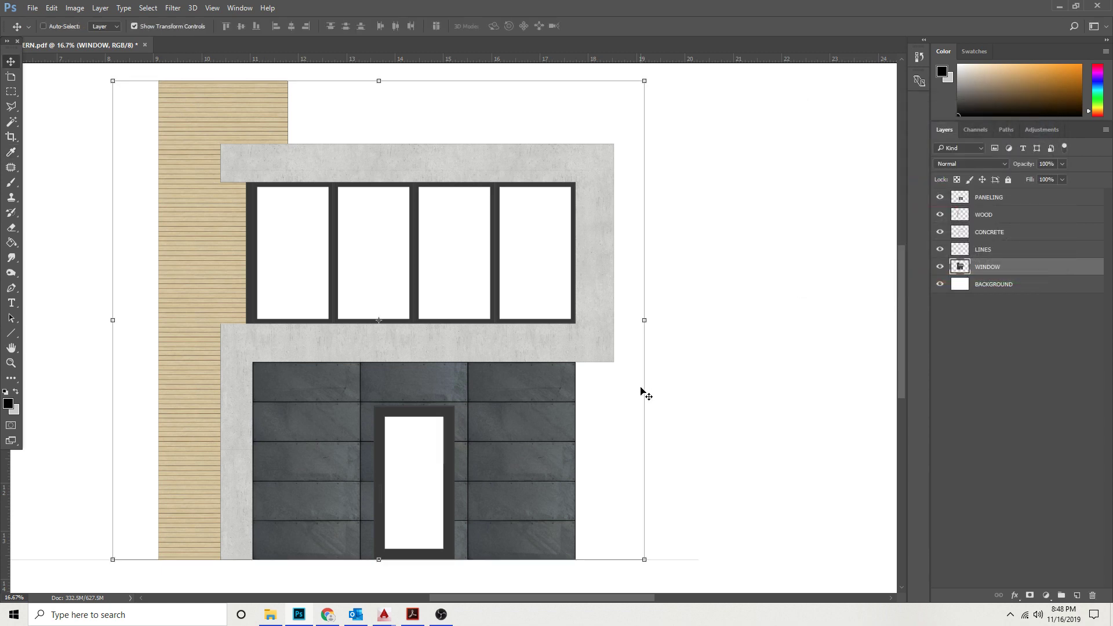
pyautogui.moveTo(628, 368); pyautogui.dragTo(465, 439)
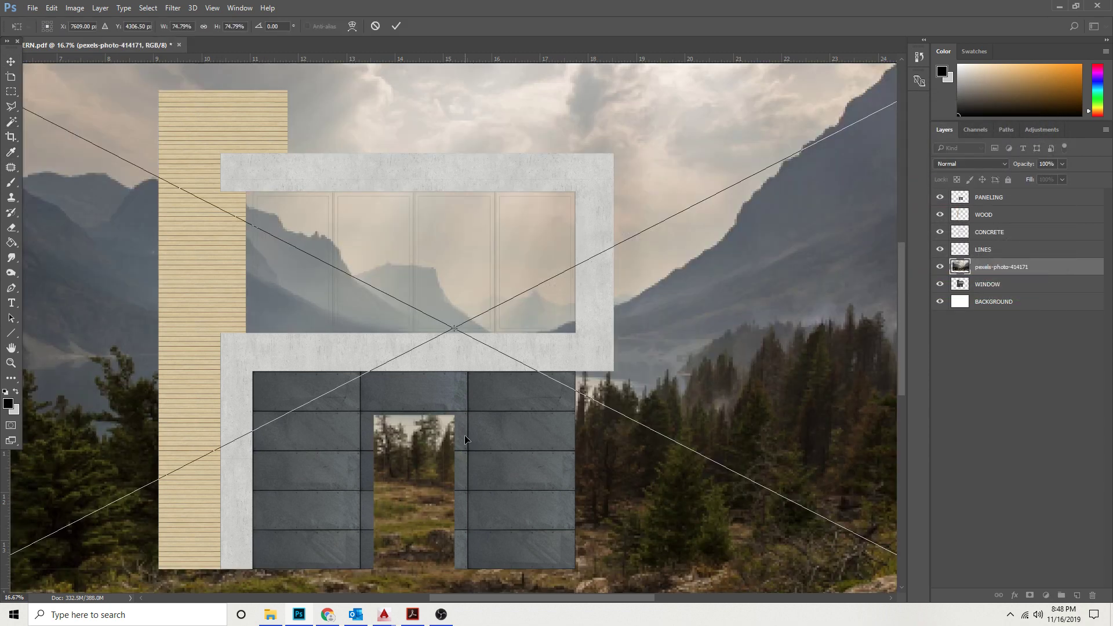
# Commit the landscape photo, then shrink it and move it over the house's lower facade.
pyautogui.click(401, 26)
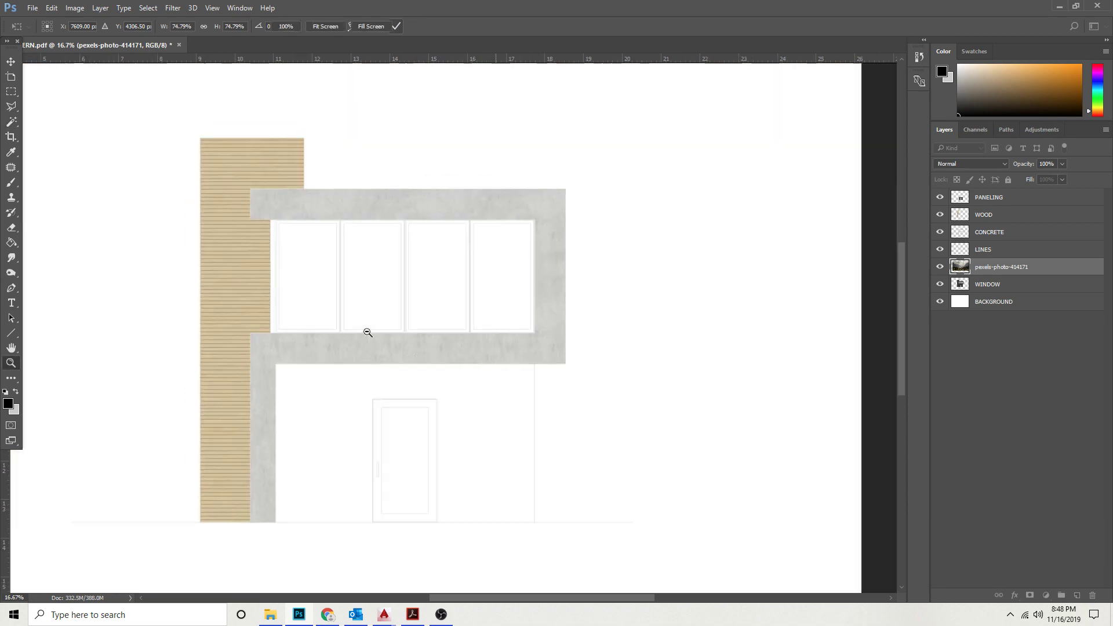
pyautogui.press('z')
pyautogui.hotkey('ctrl', '-')
pyautogui.click(10, 62)
pyautogui.hotkey('ctrl', 't')
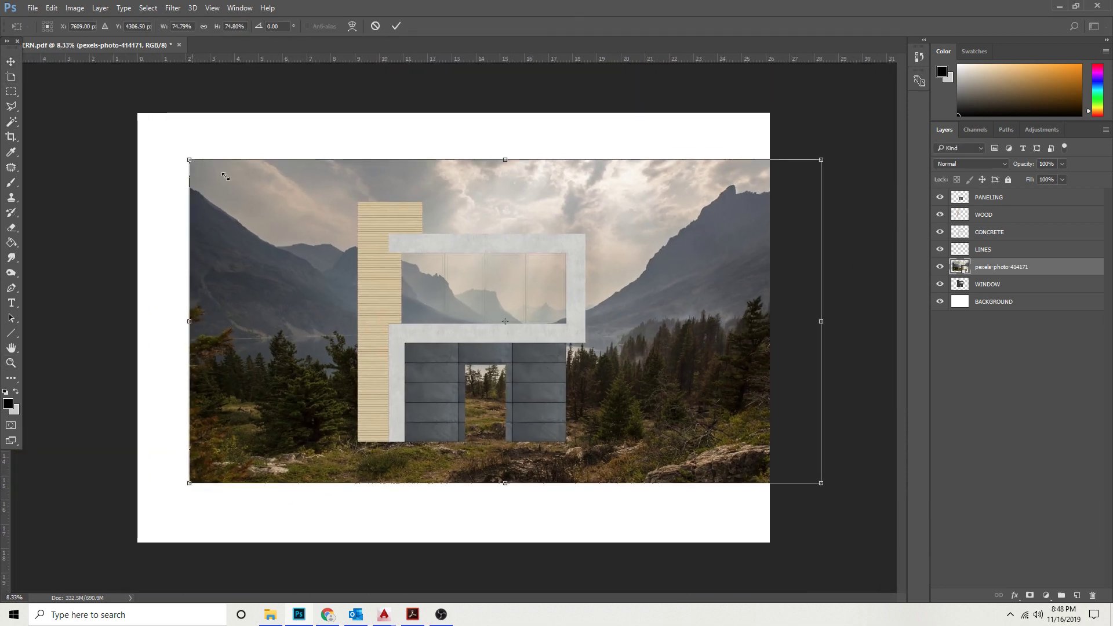
pyautogui.moveTo(189, 160); pyautogui.dragTo(511, 322)
pyautogui.moveTo(538, 379); pyautogui.dragTo(370, 344)
# Enlarge the landscape photo to about 60%, spreading it beyond both sides of the house.
pyautogui.moveTo(339, 285); pyautogui.dragTo(187, 236)
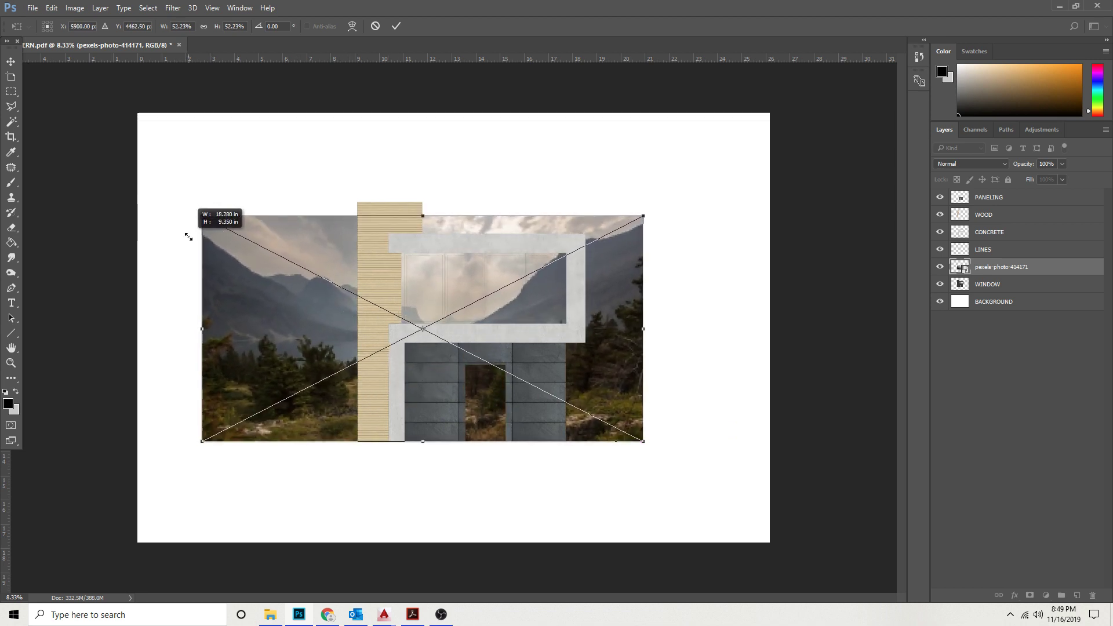
pyautogui.moveTo(284, 287); pyautogui.dragTo(330, 286)
pyautogui.moveTo(433, 371); pyautogui.dragTo(441, 400)
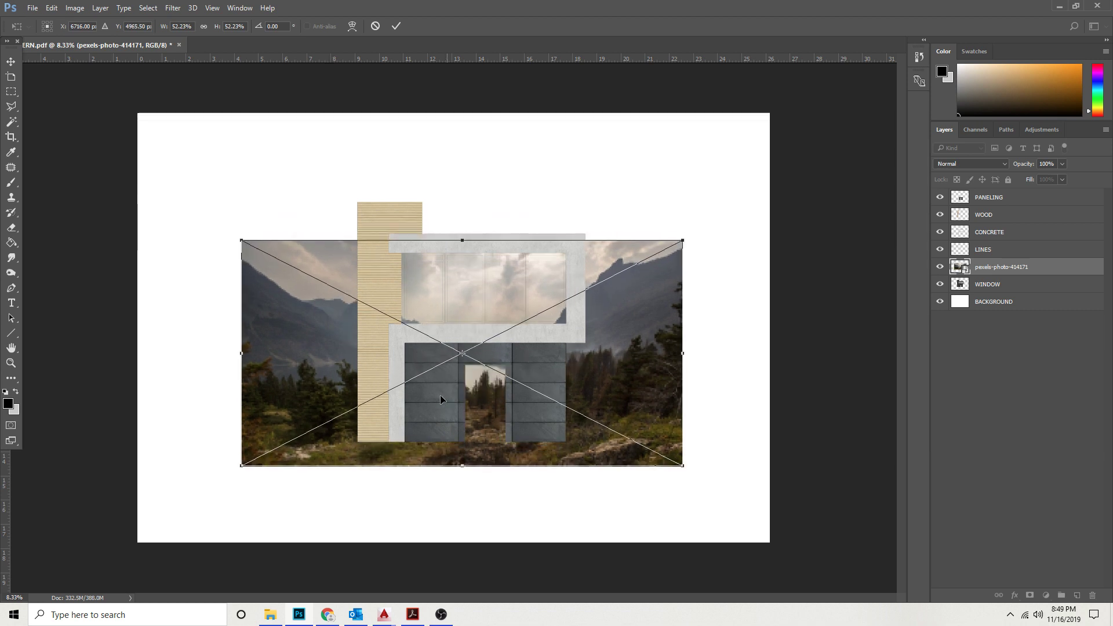
pyautogui.moveTo(238, 234); pyautogui.dragTo(186, 179)
pyautogui.moveTo(275, 265); pyautogui.dragTo(281, 288)
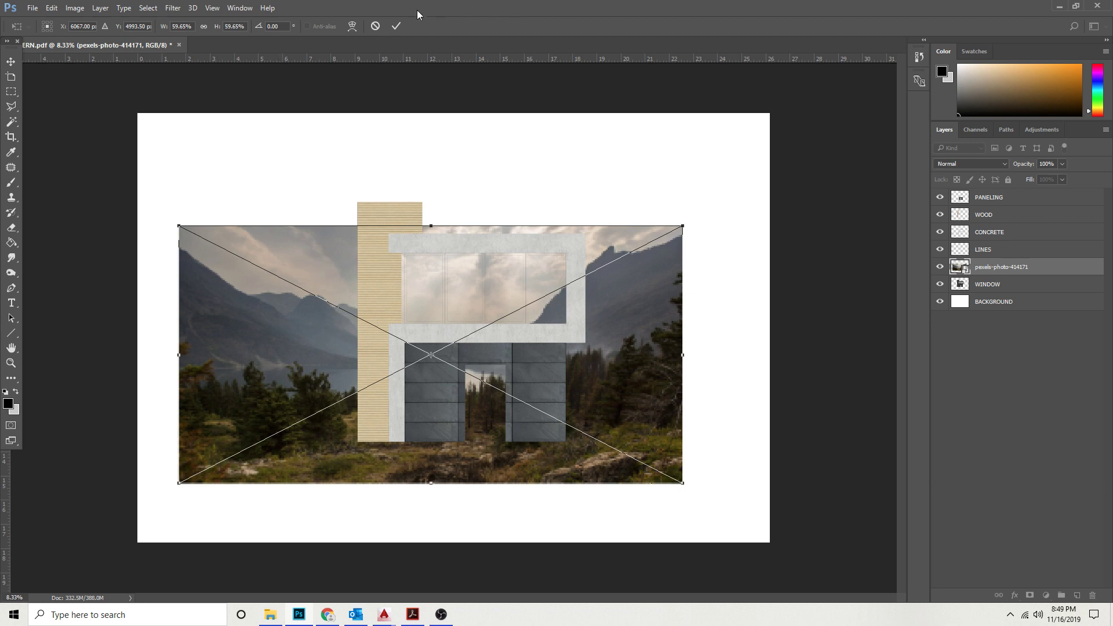
pyautogui.click(397, 26)
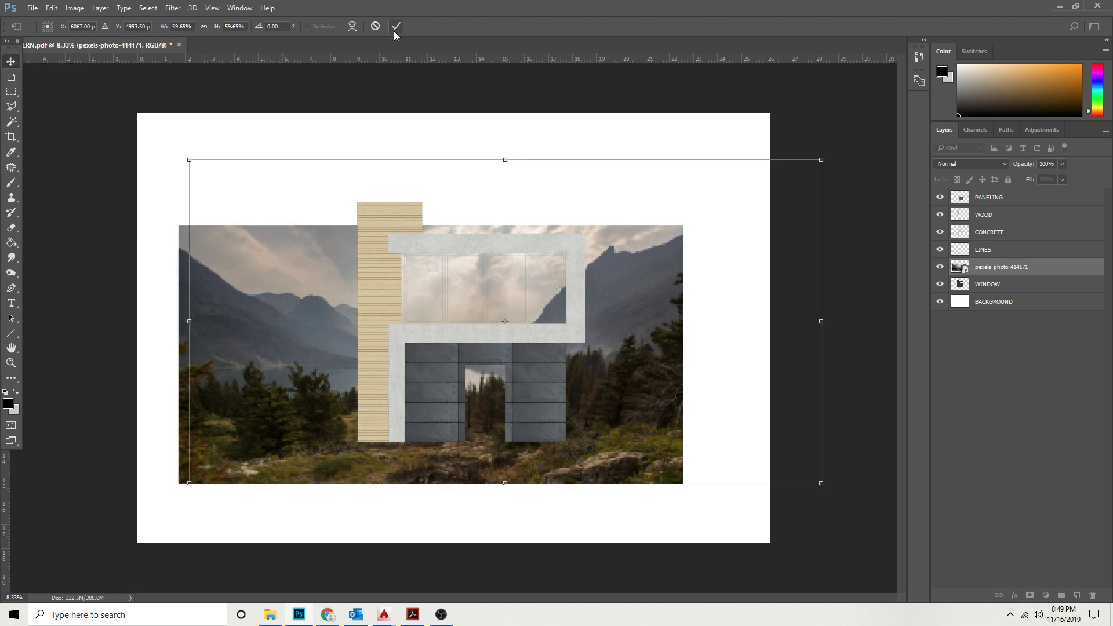
pyautogui.press('z')
pyautogui.click(541, 336)
# Magic Wand-select the upper window panes and door glass on LINES, then invert the selection.
pyautogui.click(10, 124)
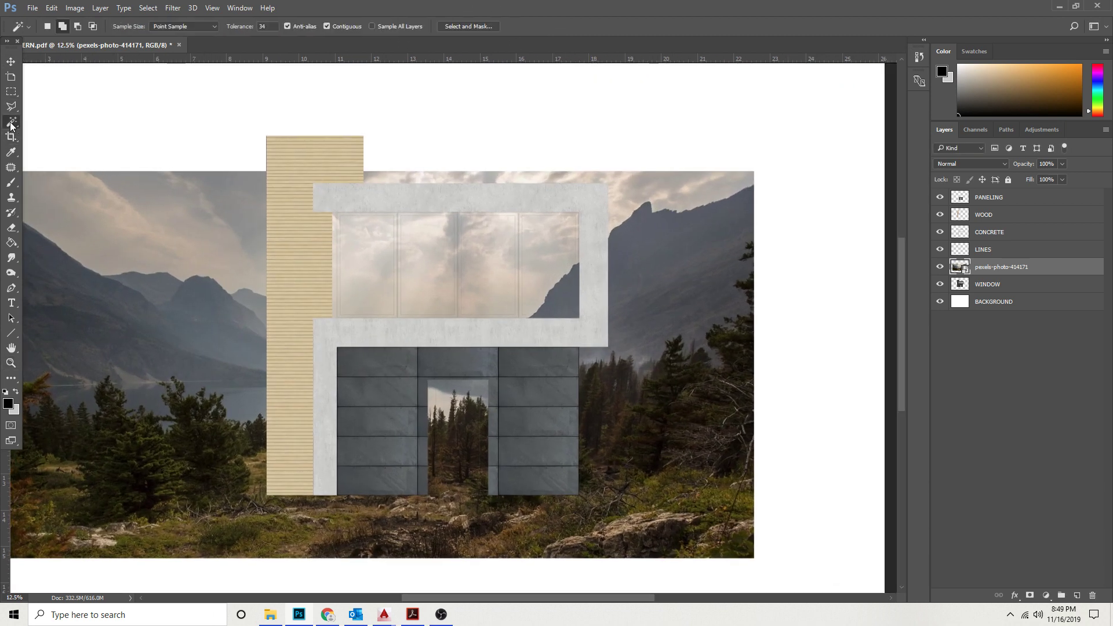
pyautogui.click(999, 252)
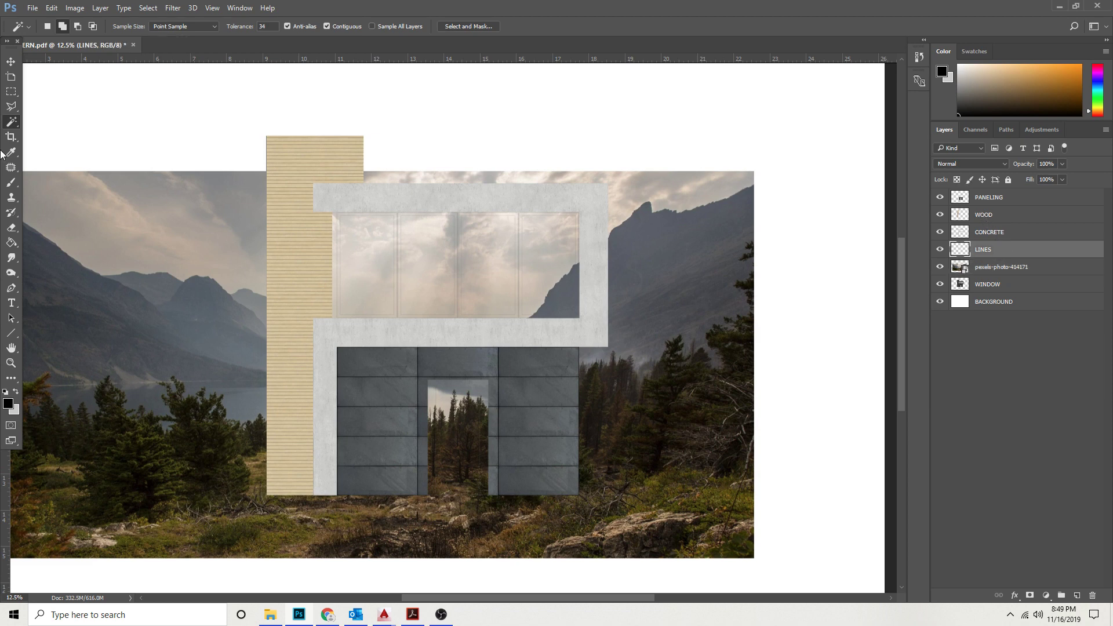
pyautogui.click(394, 233)
pyautogui.click(499, 262)
pyautogui.click(548, 261)
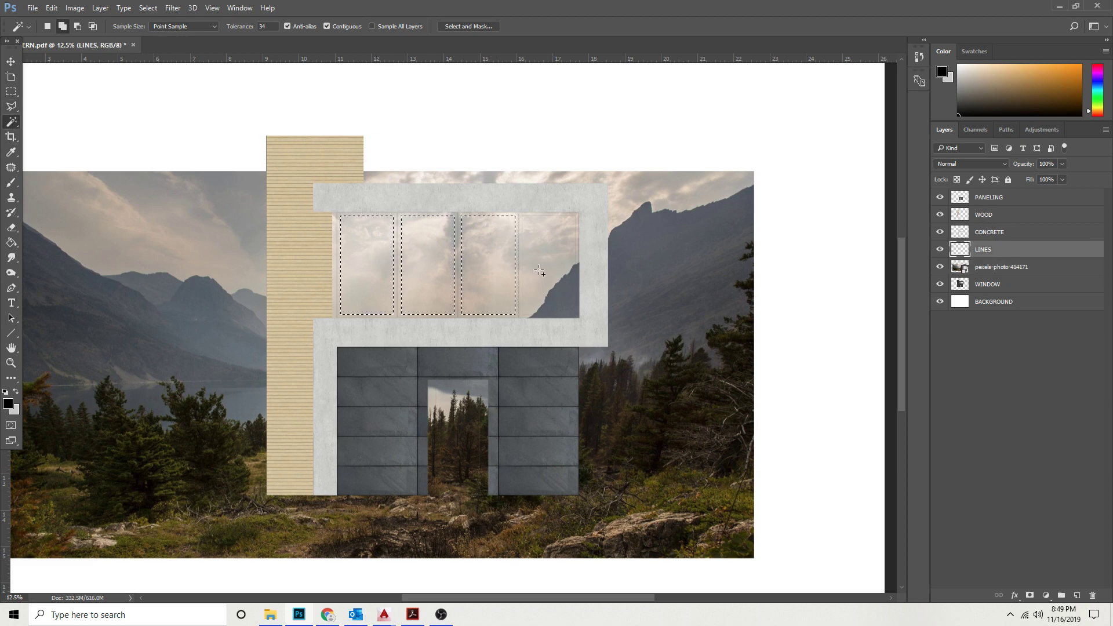
pyautogui.click(458, 426)
pyautogui.click(152, 10)
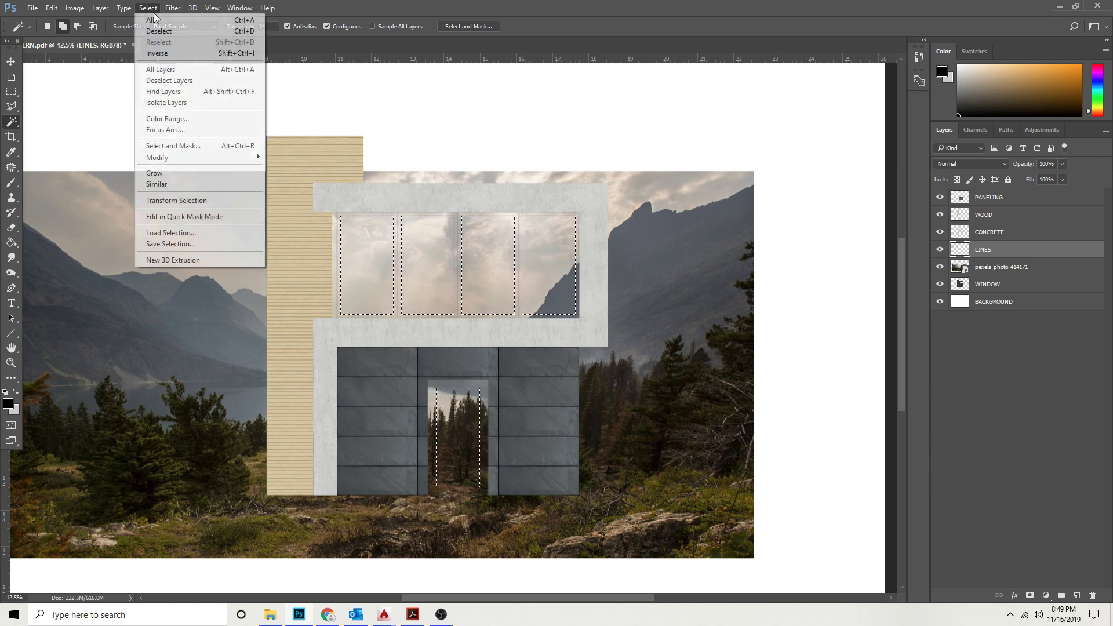
pyautogui.click(176, 54)
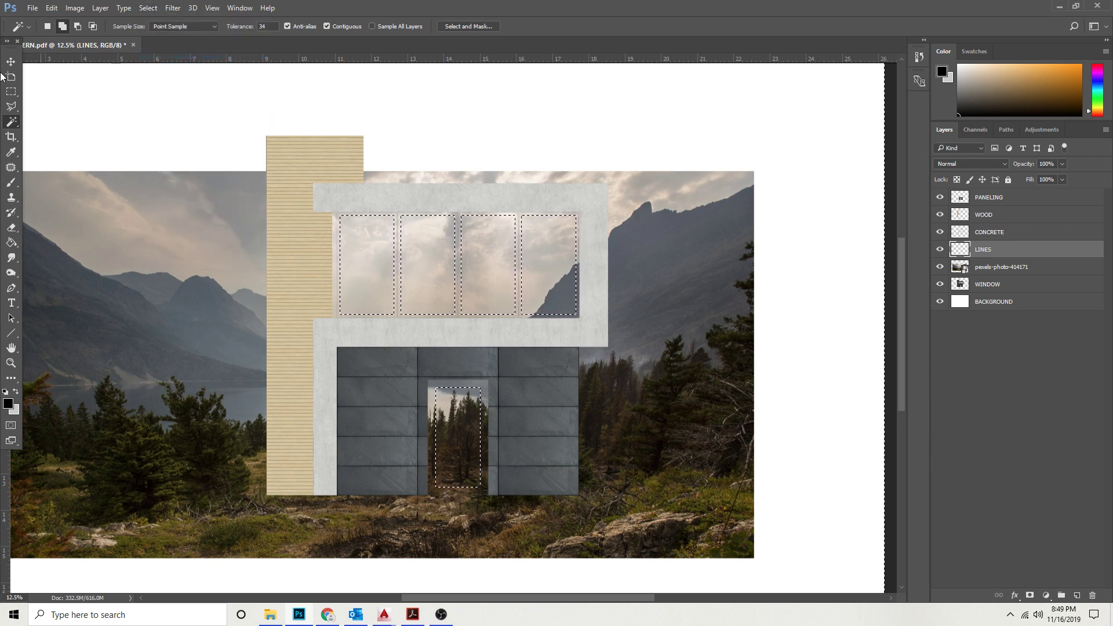
# Rasterize the pexels-photo-414171 landscape photo layer.
pyautogui.click(15, 61)
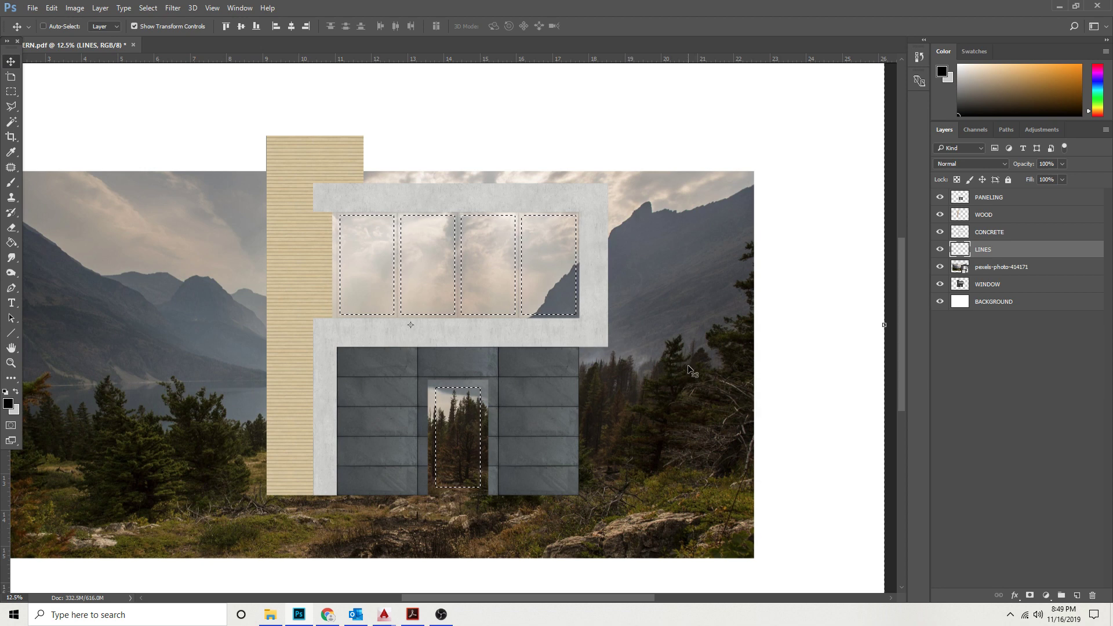
pyautogui.click(1001, 271)
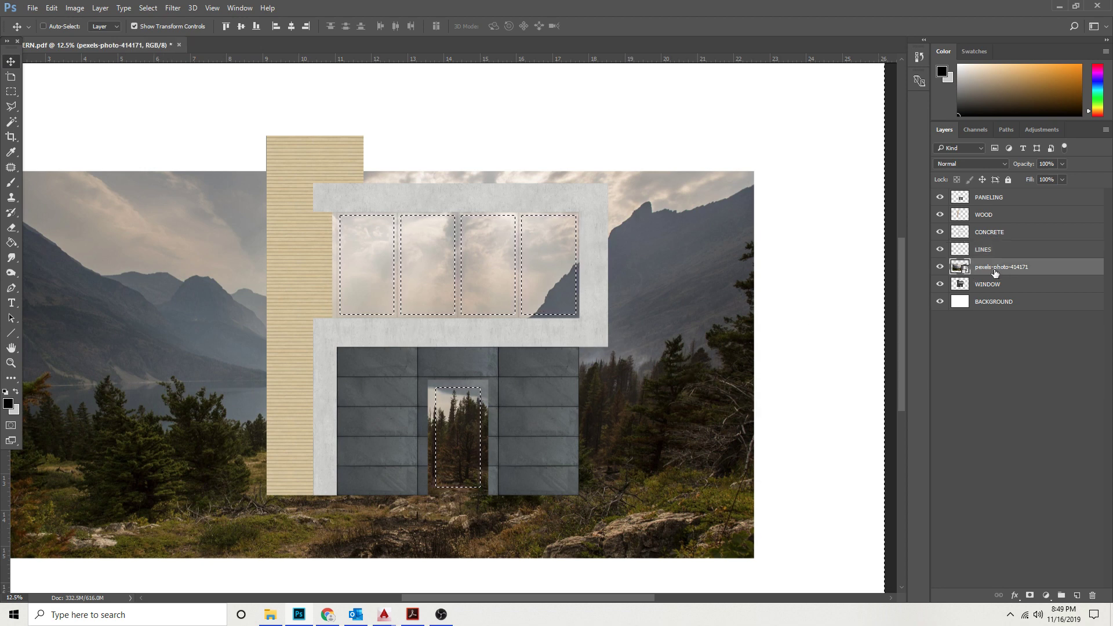
pyautogui.rightClick(995, 273)
pyautogui.click(916, 259)
# Delete the photo outside the window glass and clear the selection.
pyautogui.press('Delete')
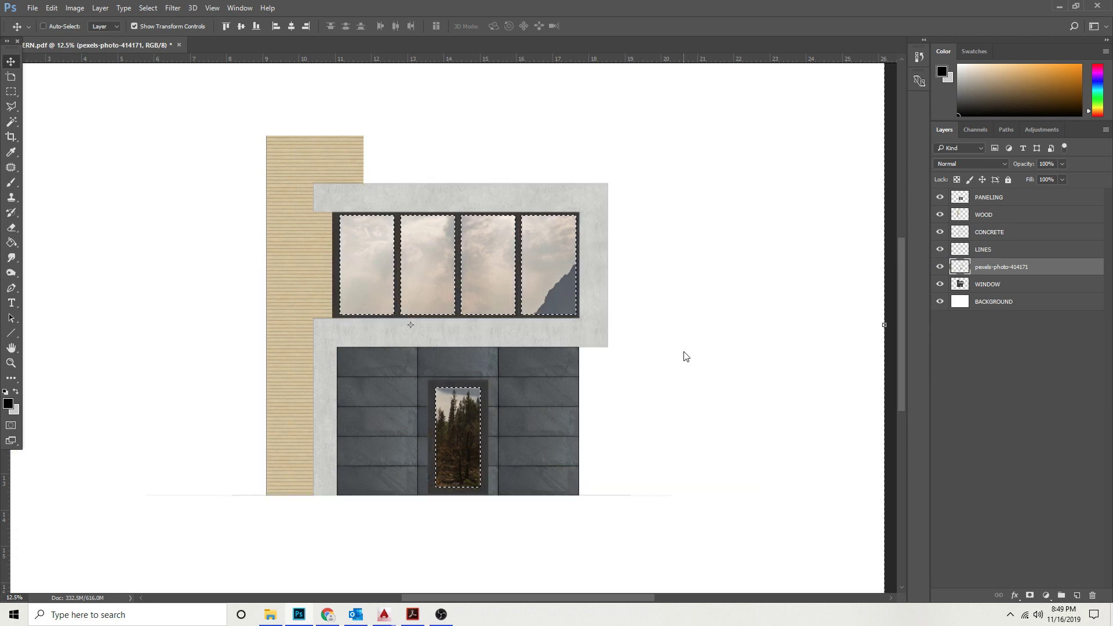
pyautogui.press('ctrl')
pyautogui.hotkey('ctrl', 'd')
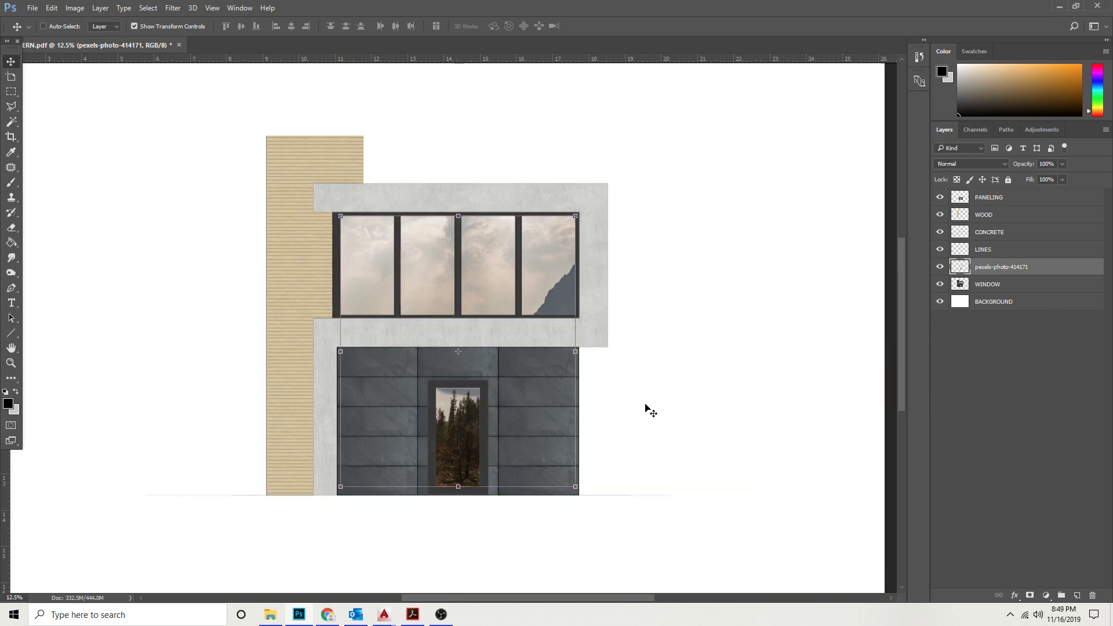
# Magic Wand-select the four window panes and the door glass on the LINES layer.
pyautogui.click(11, 123)
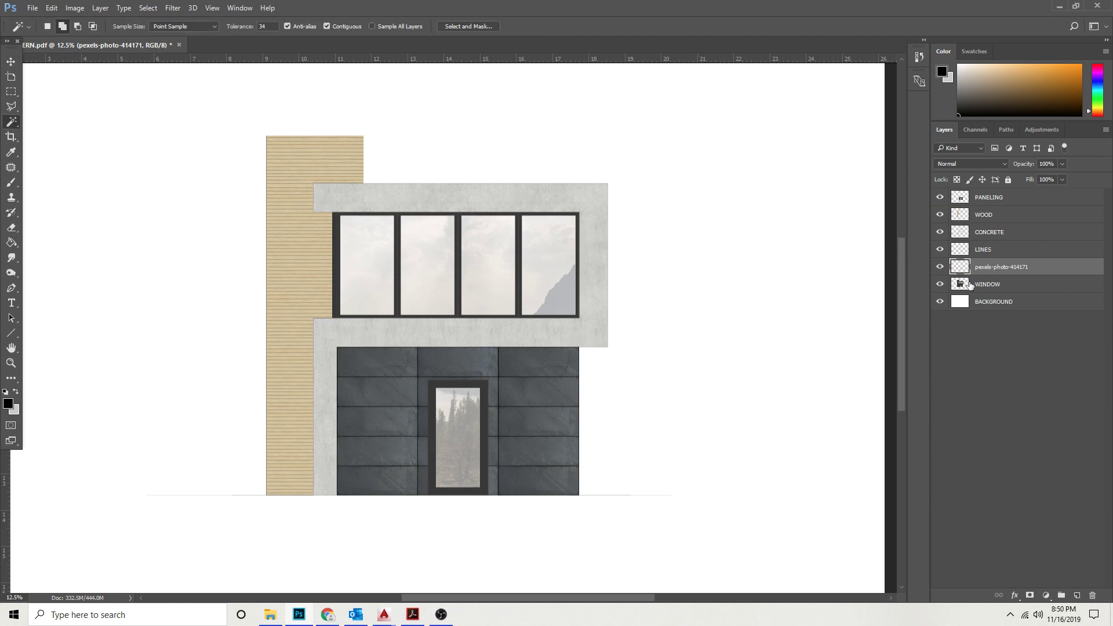
pyautogui.click(987, 255)
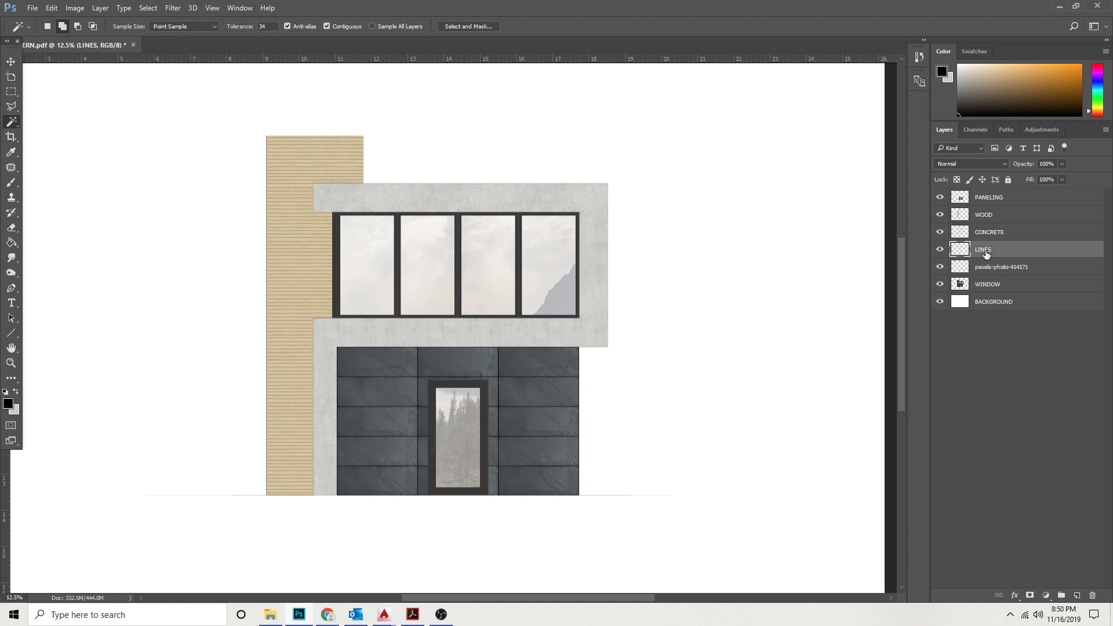
pyautogui.click(378, 258)
pyautogui.keyDown('shift'); pyautogui.click(441, 248); pyautogui.keyUp('shift')
pyautogui.keyDown('shift'); pyautogui.click(497, 253); pyautogui.keyUp('shift')
pyautogui.keyDown('shift'); pyautogui.click(556, 262); pyautogui.keyUp('shift')
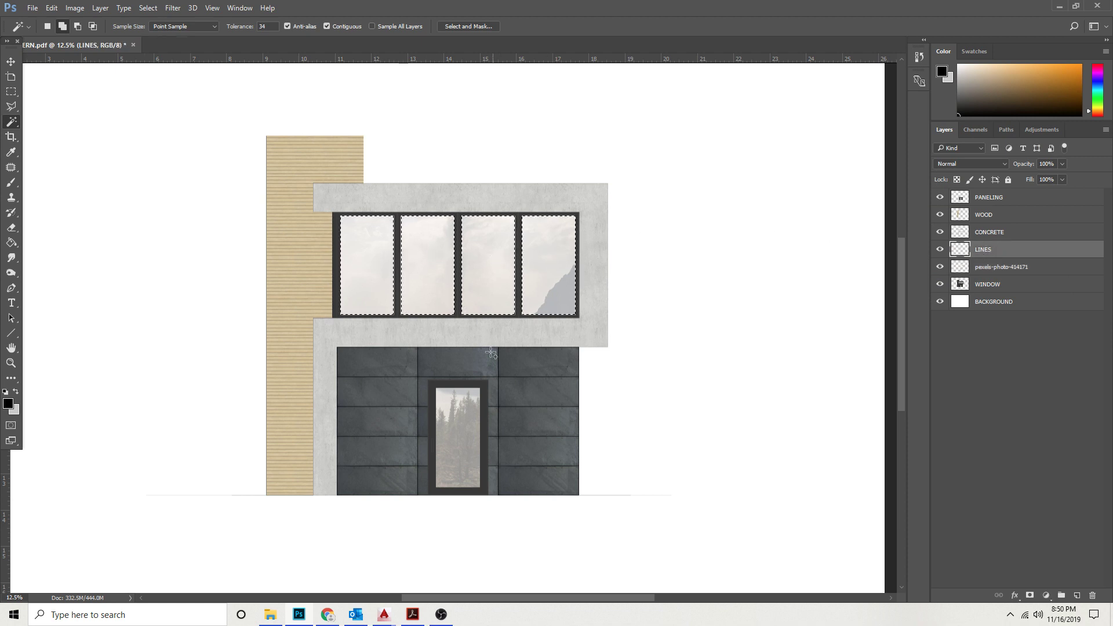
pyautogui.keyDown('shift'); pyautogui.click(467, 419); pyautogui.keyUp('shift')
# Fill the selection black on a new Layer 1 and move it below the photo layer.
pyautogui.click(1077, 596)
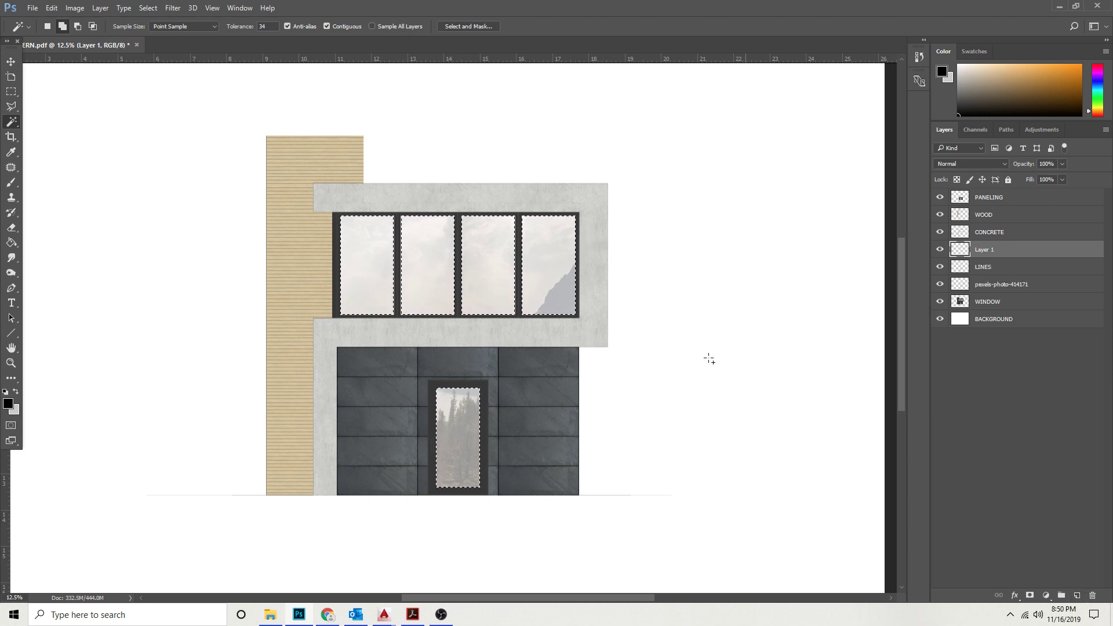
pyautogui.click(11, 242)
pyautogui.click(376, 268)
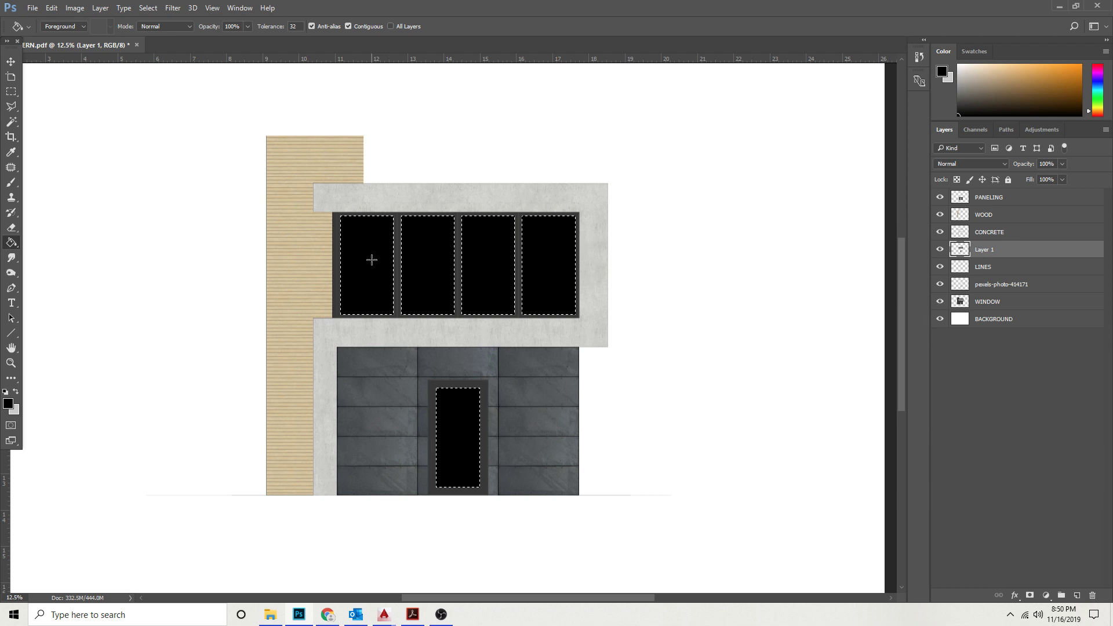
pyautogui.hotkey('ctrl', 'd')
pyautogui.moveTo(1004, 255); pyautogui.dragTo(1003, 298)
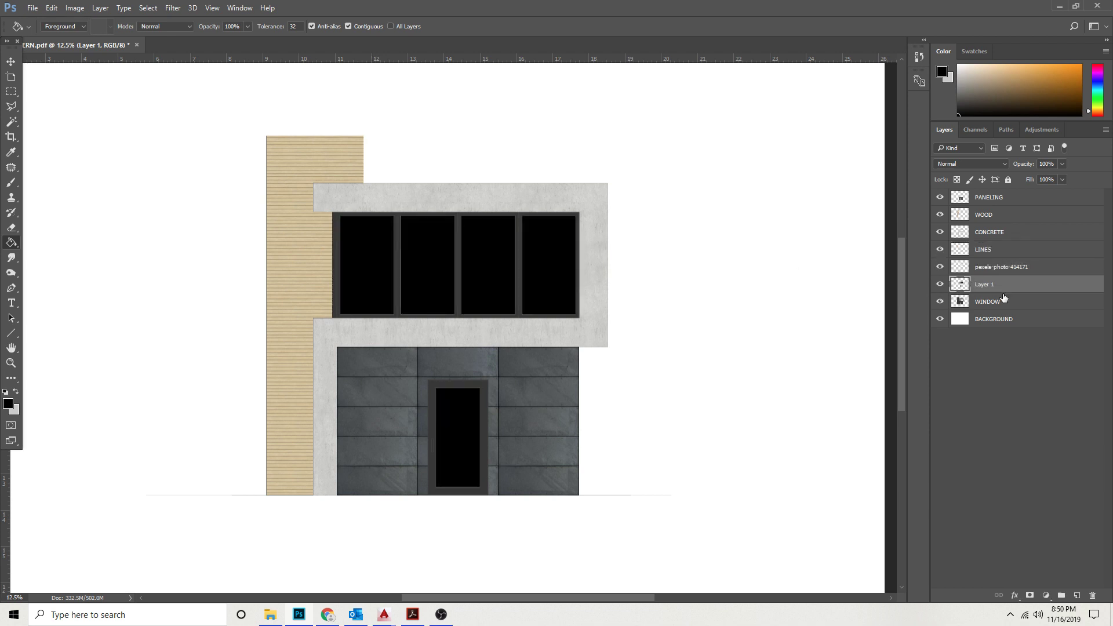
# Set the pexels-photo-414171 layer's opacity to 65%.
pyautogui.click(1008, 306)
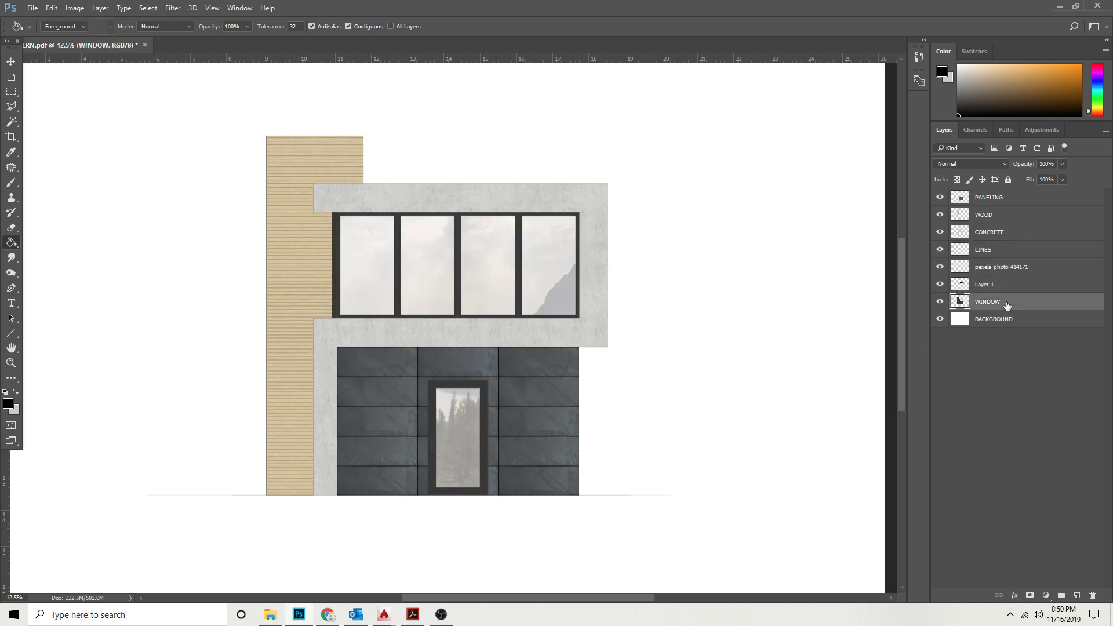
pyautogui.click(999, 269)
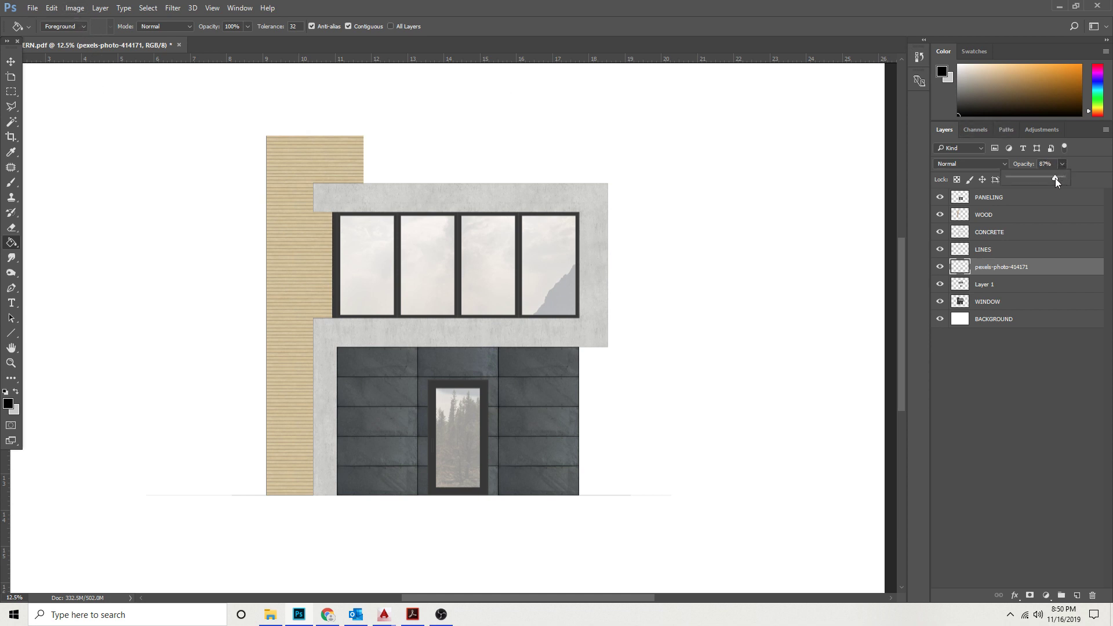
pyautogui.moveTo(1055, 178); pyautogui.dragTo(1053, 178)
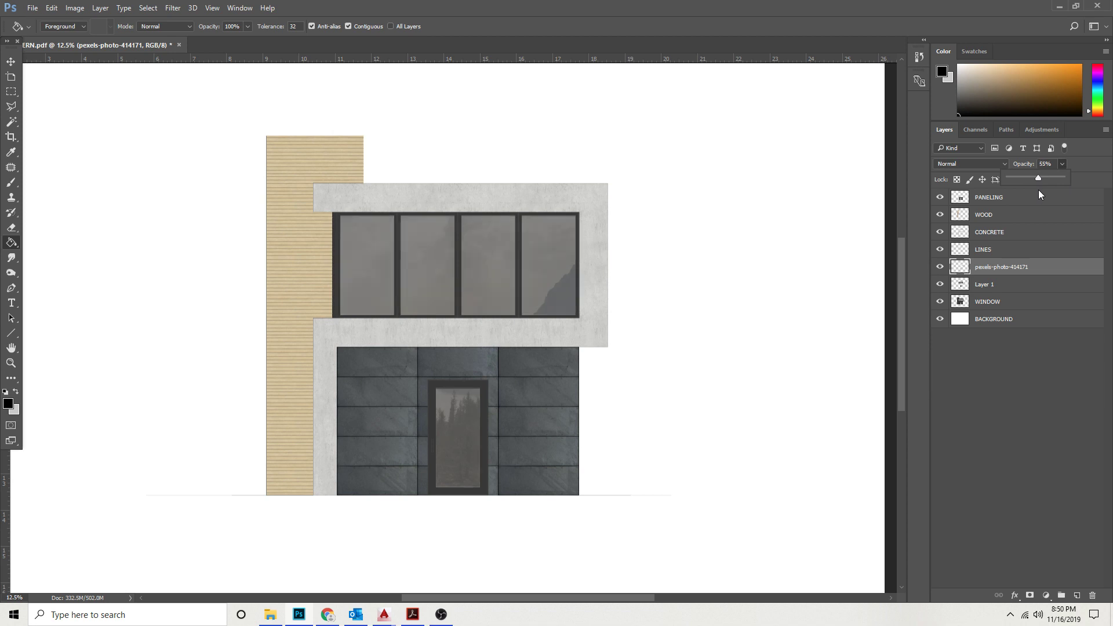
pyautogui.moveTo(1039, 190); pyautogui.dragTo(1044, 190)
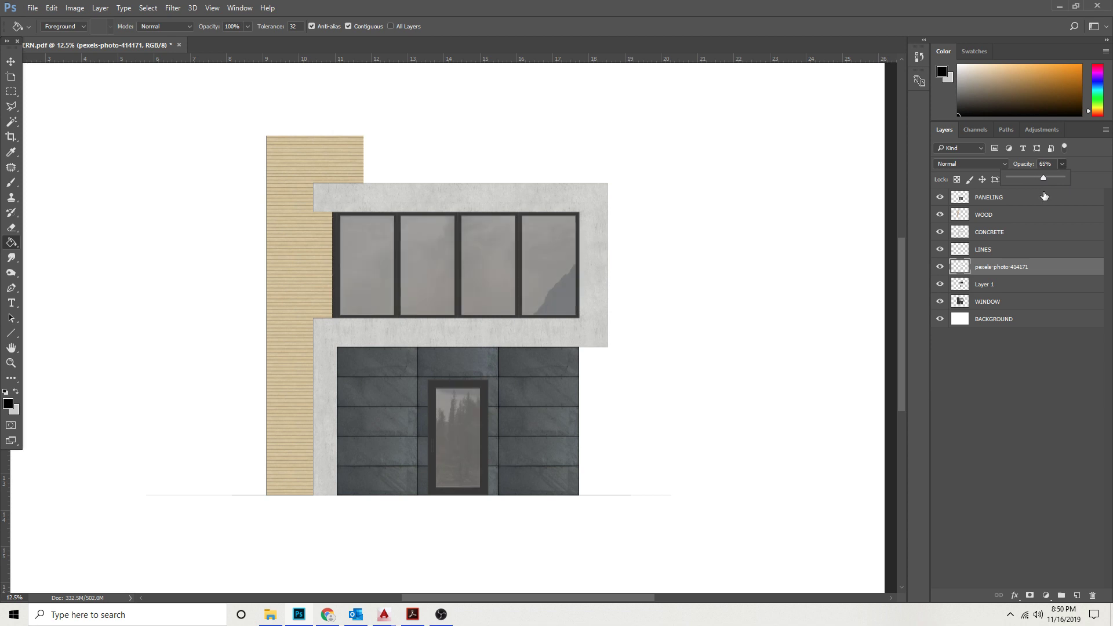
# Add an Inner Glow with size 0 px to the reflection layer.
pyautogui.press('v')
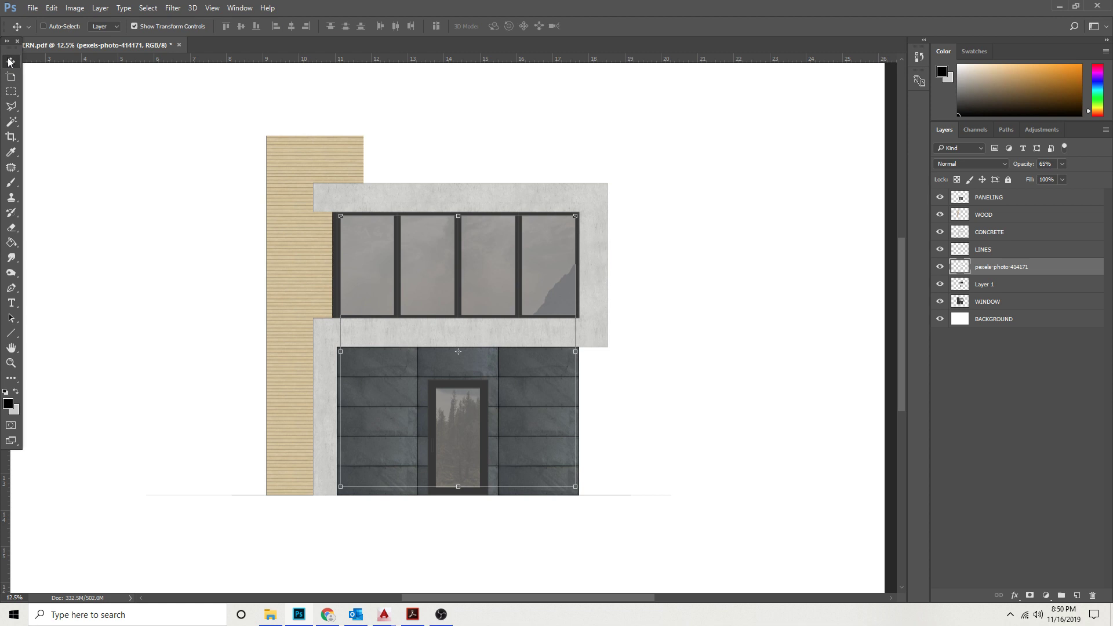
pyautogui.doubleClick(1098, 273)
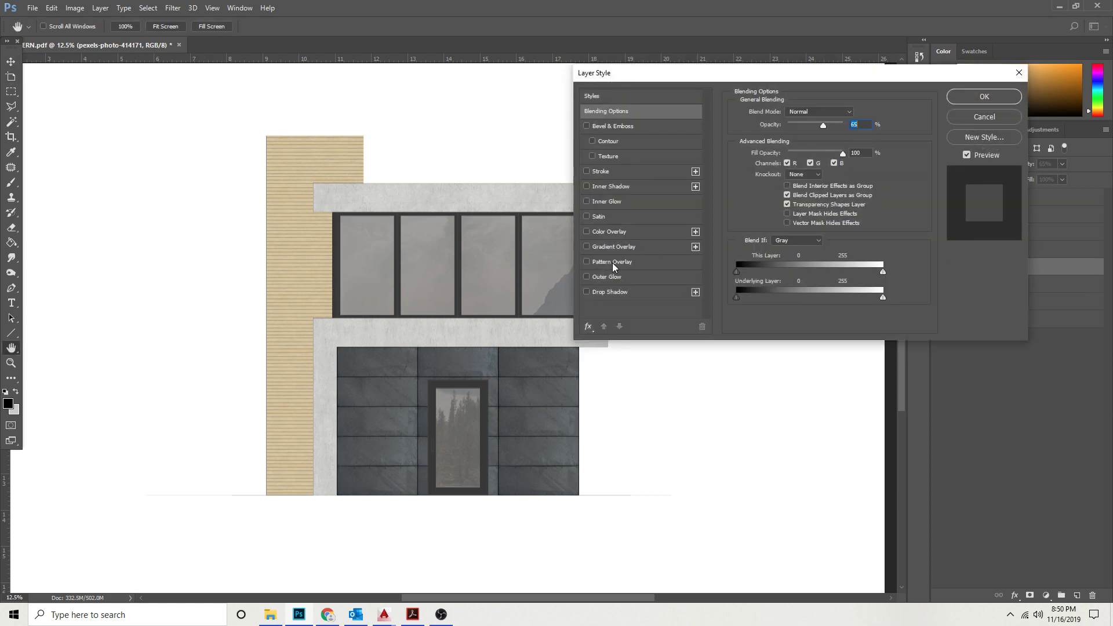
pyautogui.click(610, 200)
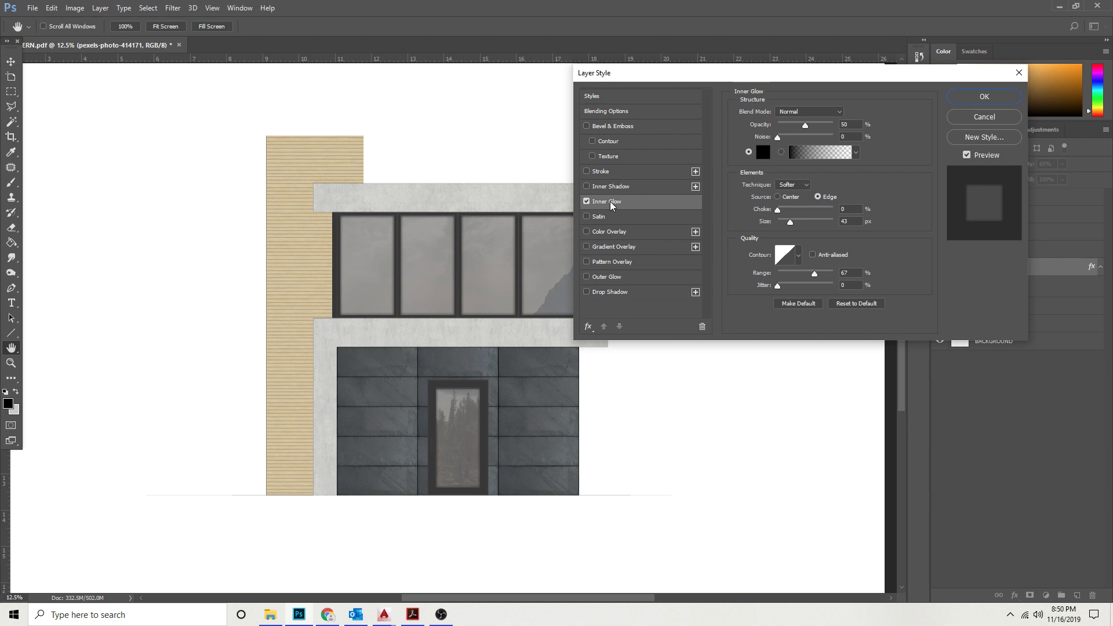
pyautogui.moveTo(790, 223); pyautogui.dragTo(781, 229)
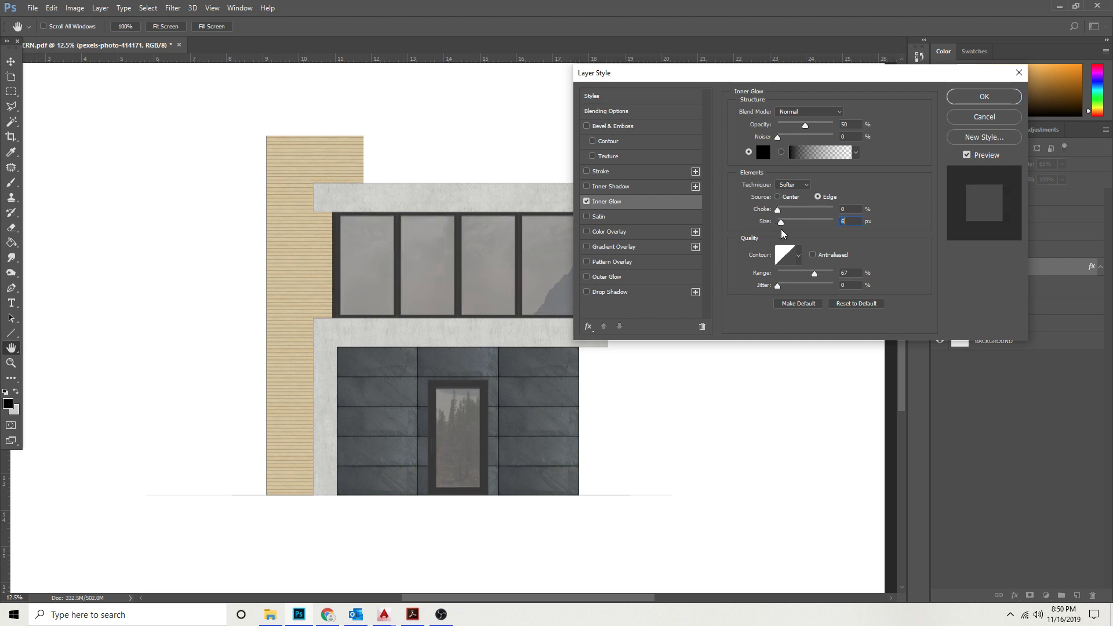
pyautogui.click(984, 97)
# Zoom in on the door glass to check the reflection, then back out to the facade.
pyautogui.press('z')
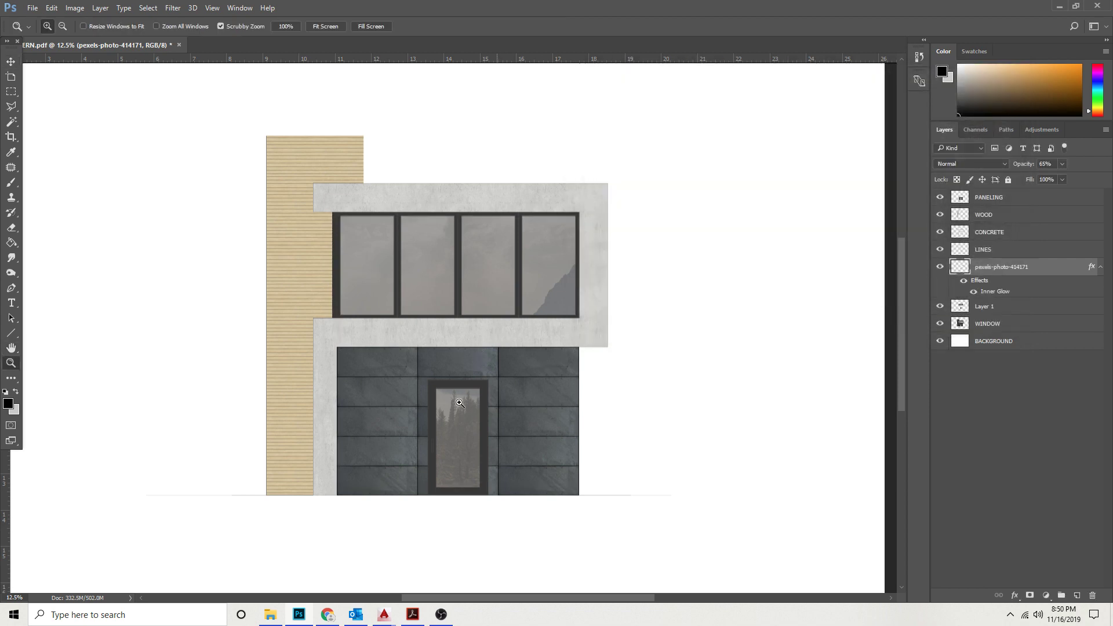
pyautogui.click(445, 387)
pyautogui.click(445, 387)
pyautogui.click(444, 386)
pyautogui.click(445, 387)
pyautogui.click(439, 367)
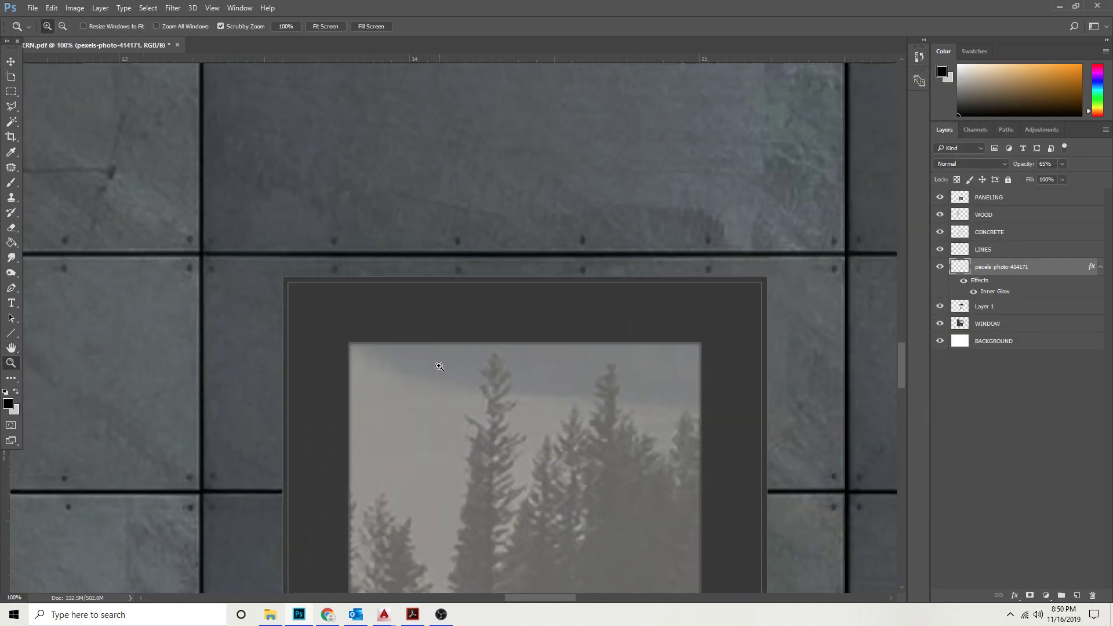
pyautogui.keyDown('alt'); pyautogui.click(436, 363); pyautogui.keyUp('alt')
pyautogui.keyDown('alt'); pyautogui.click(434, 360); pyautogui.keyUp('alt')
pyautogui.keyDown('alt'); pyautogui.click(434, 359); pyautogui.keyUp('alt')
pyautogui.keyDown('alt'); pyautogui.click(432, 356); pyautogui.keyUp('alt')
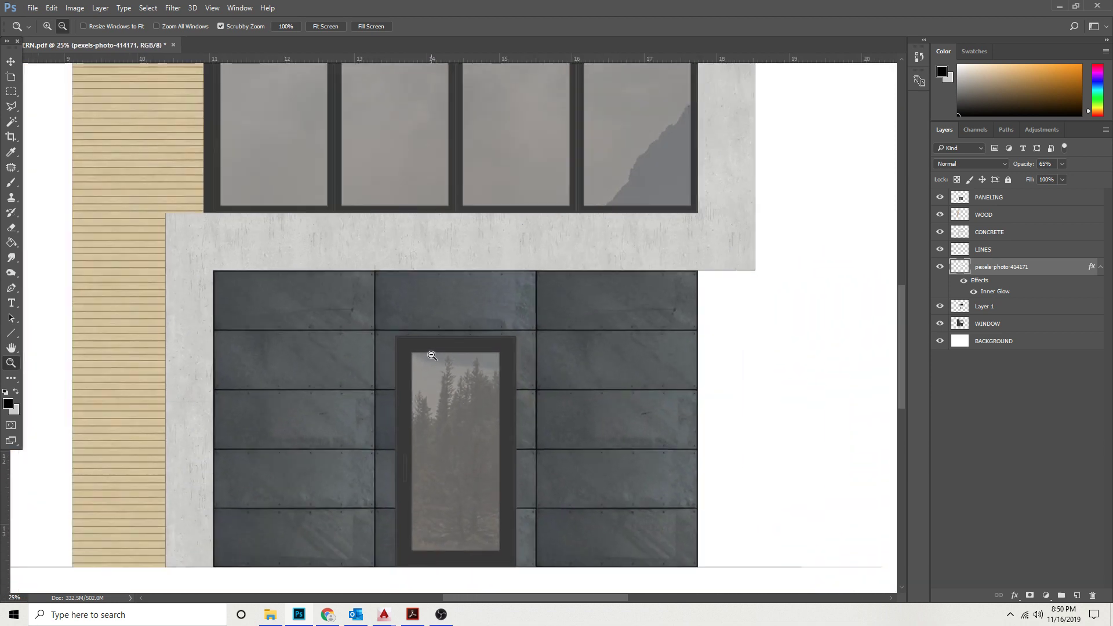
pyautogui.keyDown('alt'); pyautogui.click(432, 356); pyautogui.keyUp('alt')
pyautogui.keyDown('alt'); pyautogui.click(432, 355); pyautogui.keyUp('alt')
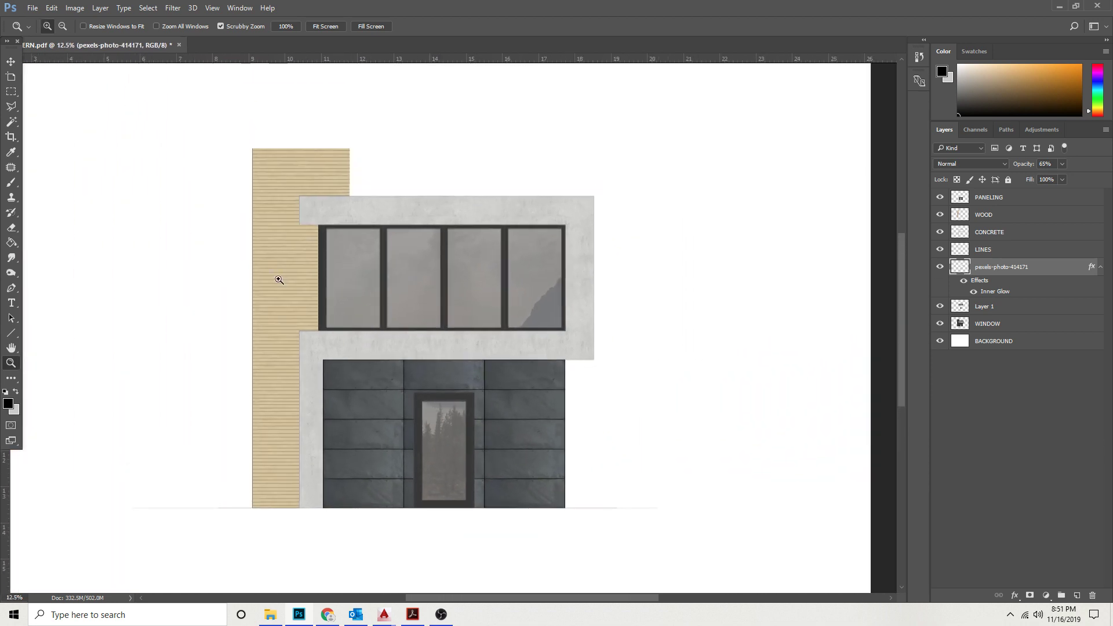
# Marquee-select the upper window band up to the wood cladding.
pyautogui.click(420, 263)
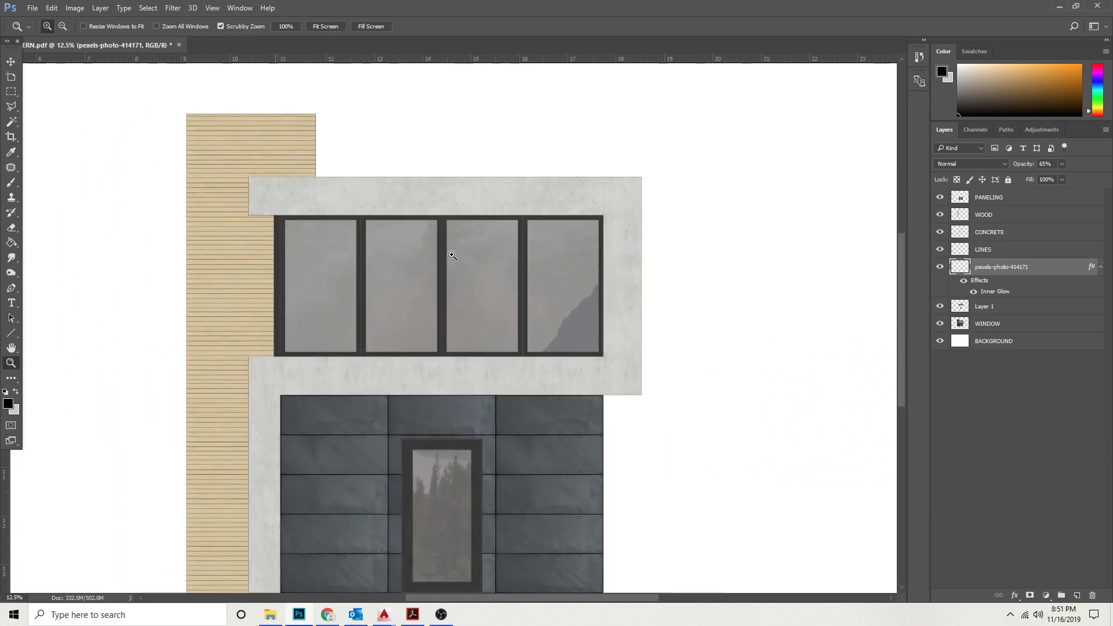
pyautogui.click(451, 255)
pyautogui.click(99, 217)
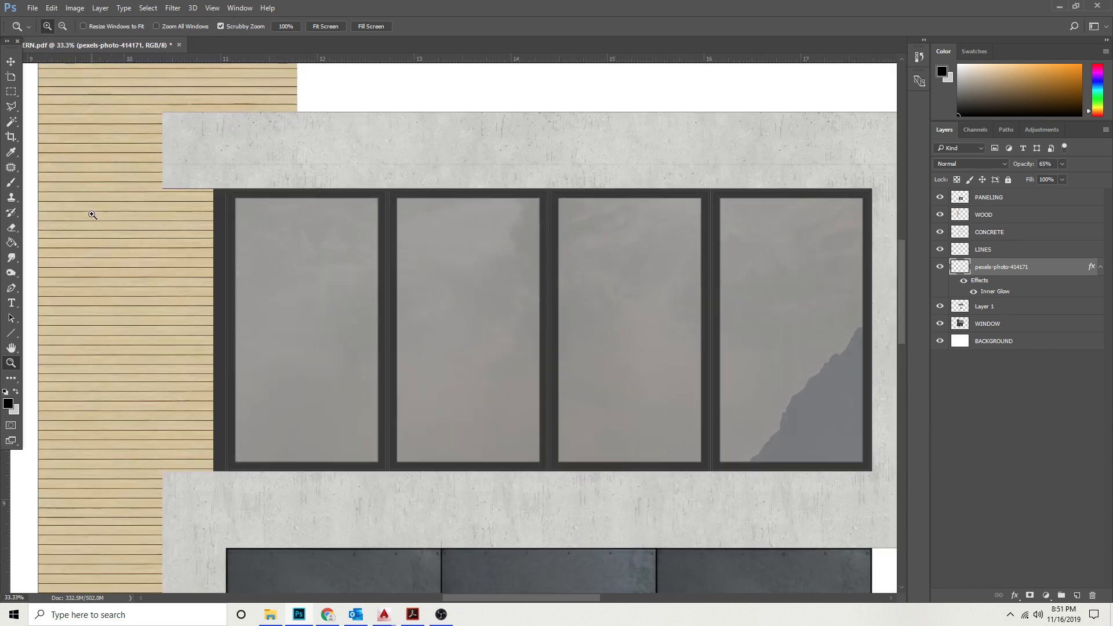
pyautogui.click(11, 91)
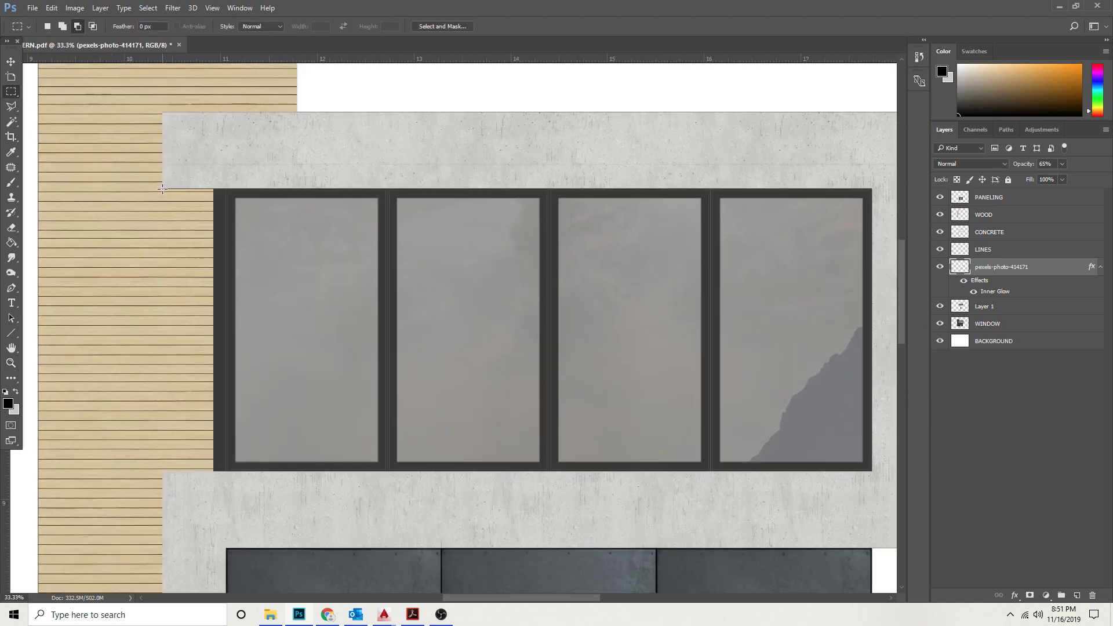
pyautogui.moveTo(162, 188); pyautogui.dragTo(574, 370)
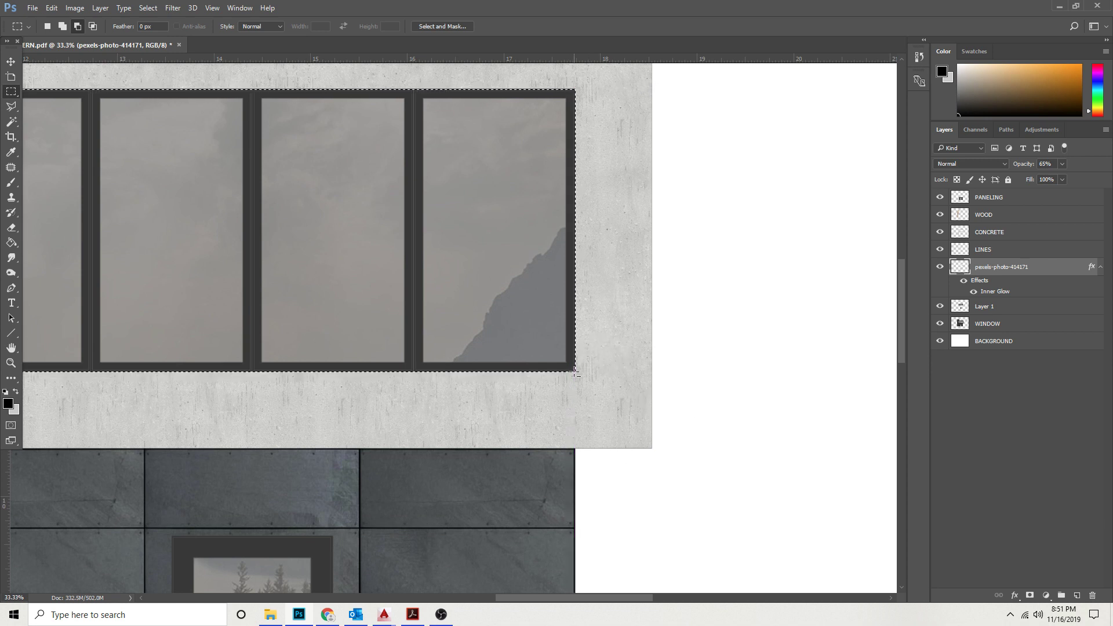
pyautogui.press('z')
pyautogui.keyDown('alt'); pyautogui.click(599, 387); pyautogui.keyUp('alt')
pyautogui.keyDown('alt'); pyautogui.click(597, 385); pyautogui.keyUp('alt')
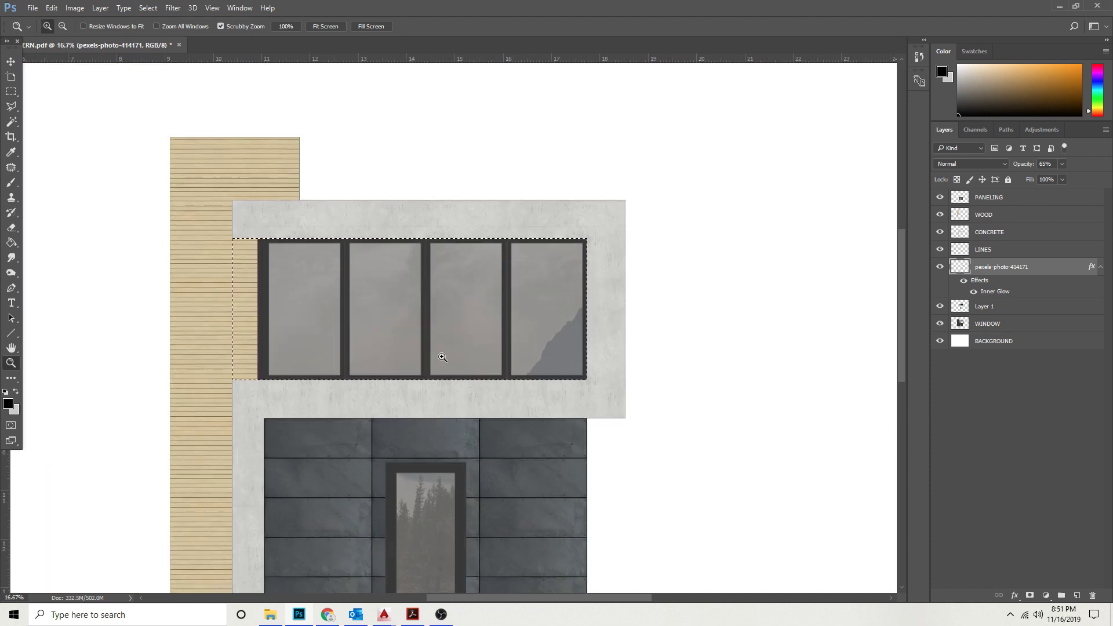
pyautogui.press('m')
# Add a new layer named SHADE.
pyautogui.moveTo(11, 242); pyautogui.dragTo(55, 242)
pyautogui.click(1078, 595)
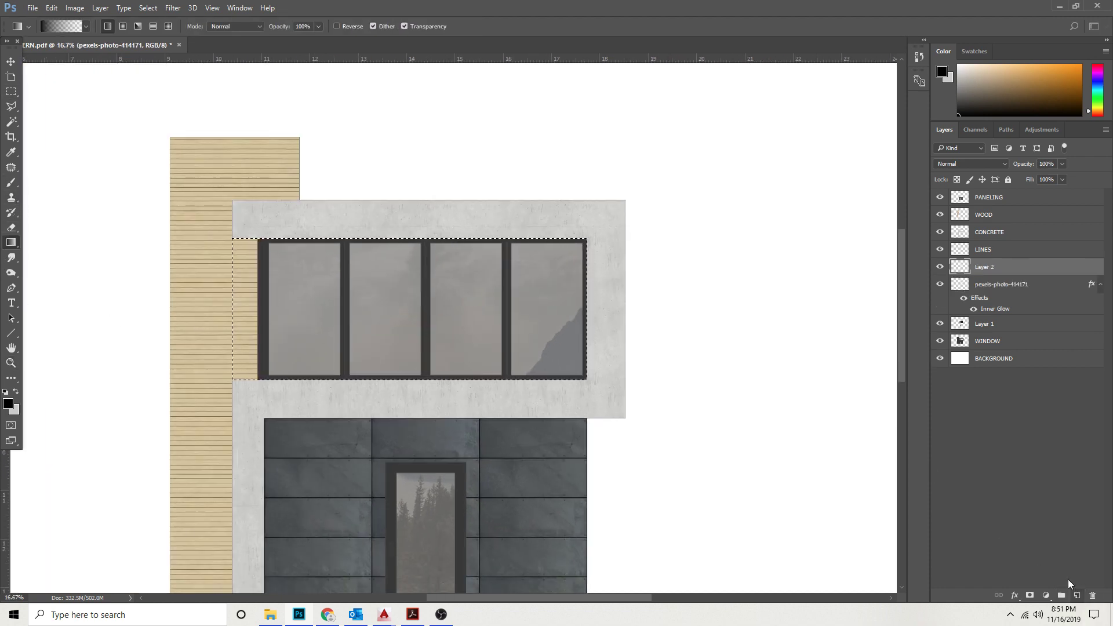
pyautogui.doubleClick(990, 268)
pyautogui.write('SHADE')
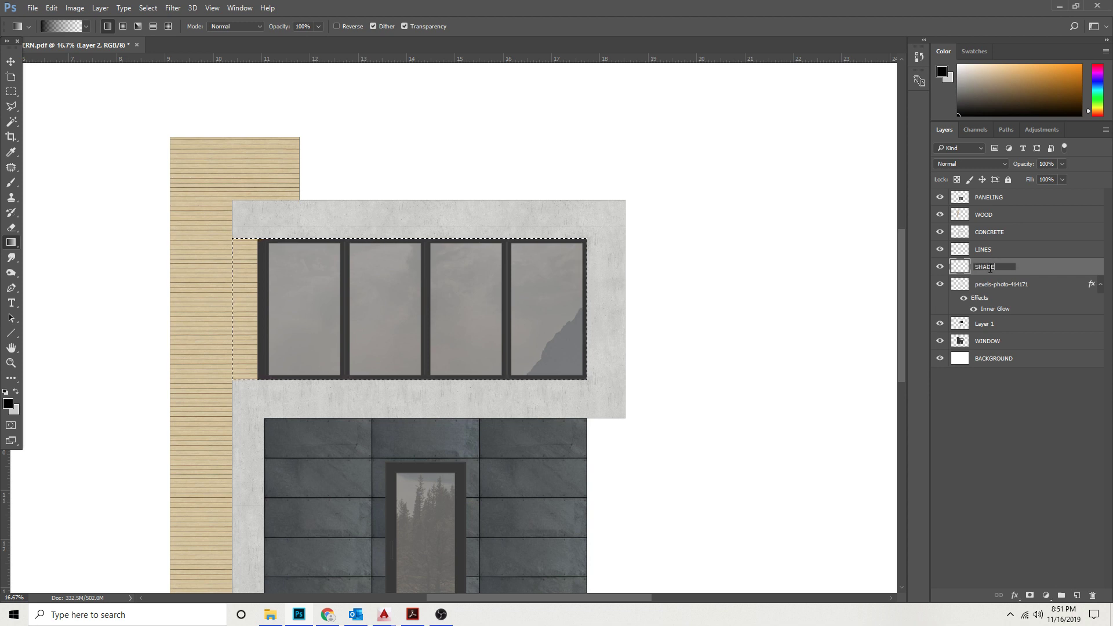
pyautogui.press('Return')
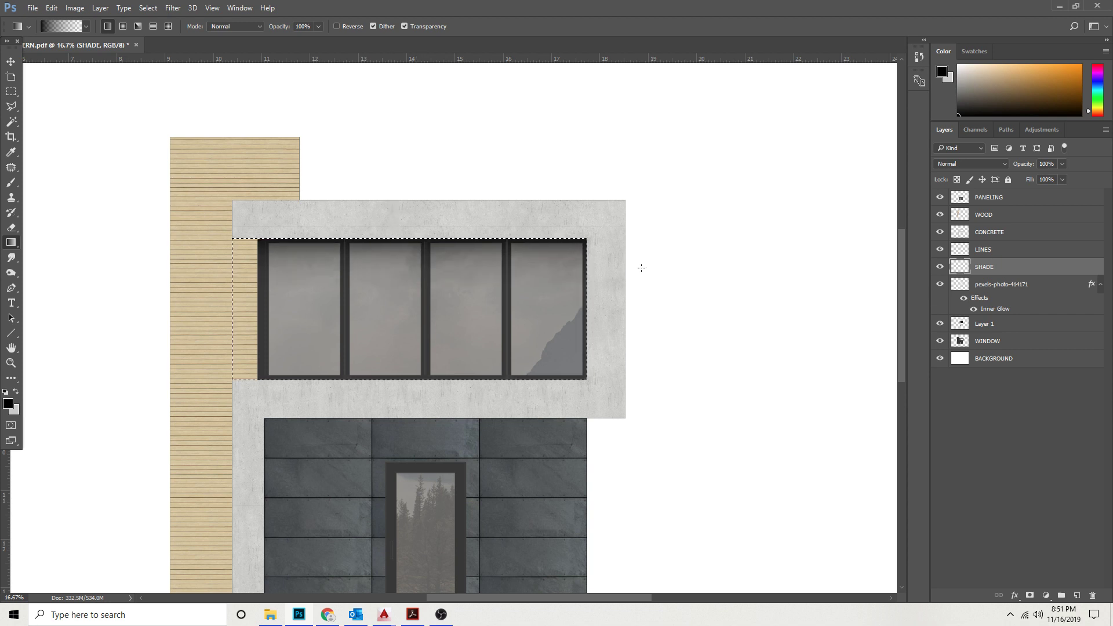
# Draw shadow gradients across the window band on the SHADE layer.
pyautogui.moveTo(693, 326); pyautogui.dragTo(593, 313)
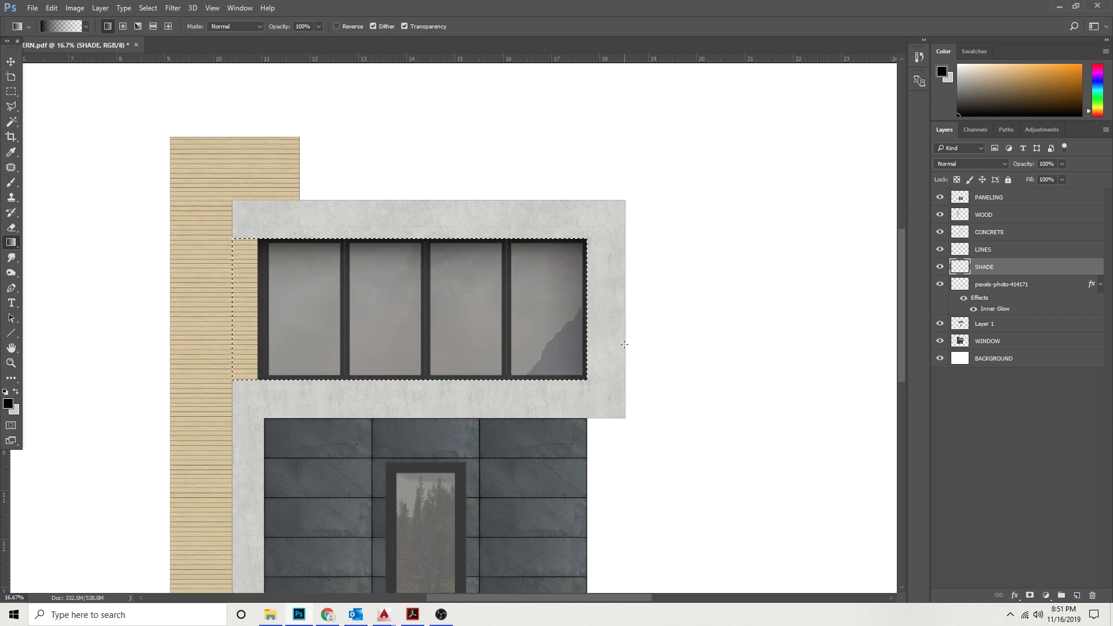
pyautogui.moveTo(570, 330); pyautogui.dragTo(570, 331)
pyautogui.hotkey('ctrl', 'd')
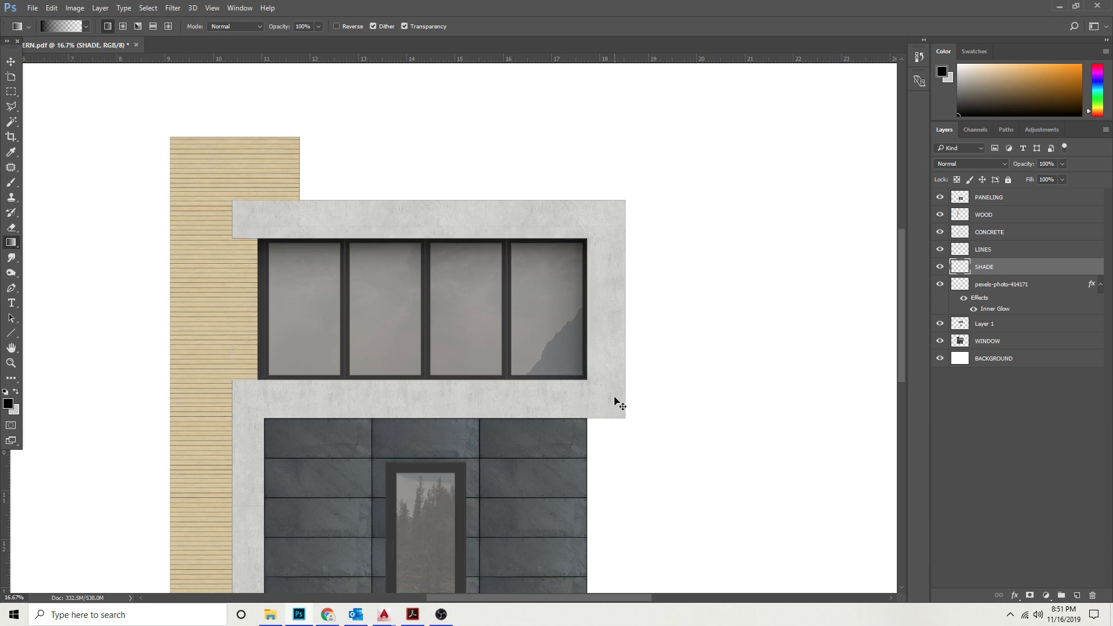
pyautogui.moveTo(520, 428)
pyautogui.mouseDown()
pyautogui.moveTo(520, 376)
pyautogui.moveTo(509, 364)
pyautogui.mouseUp()
pyautogui.hotkey('ctrl', 'z')
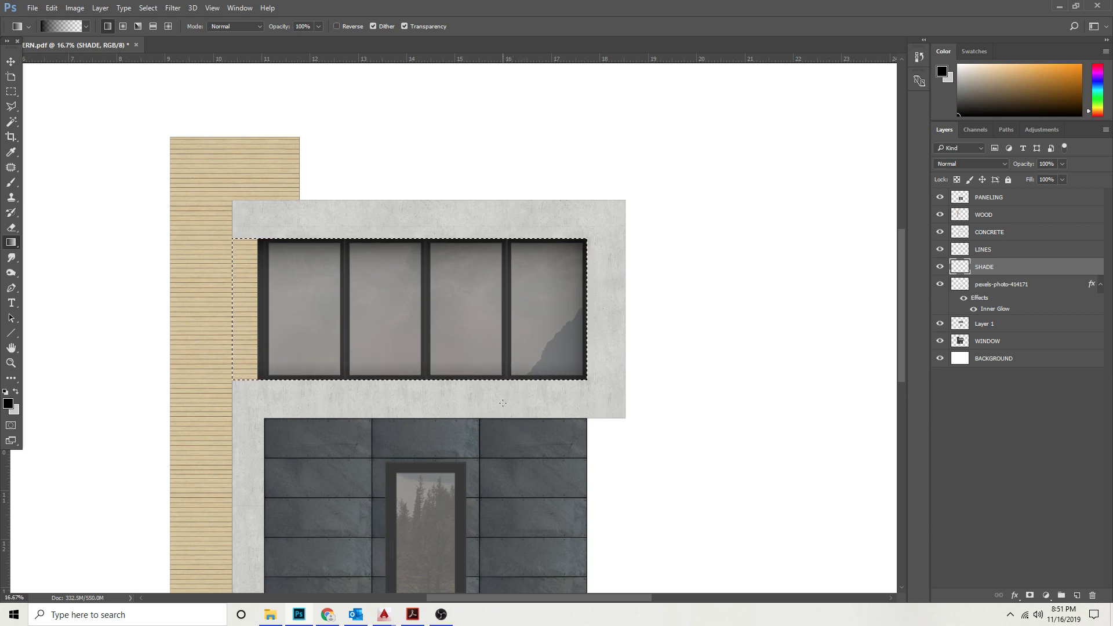
pyautogui.moveTo(503, 403); pyautogui.dragTo(503, 372)
pyautogui.moveTo(510, 440); pyautogui.dragTo(509, 441)
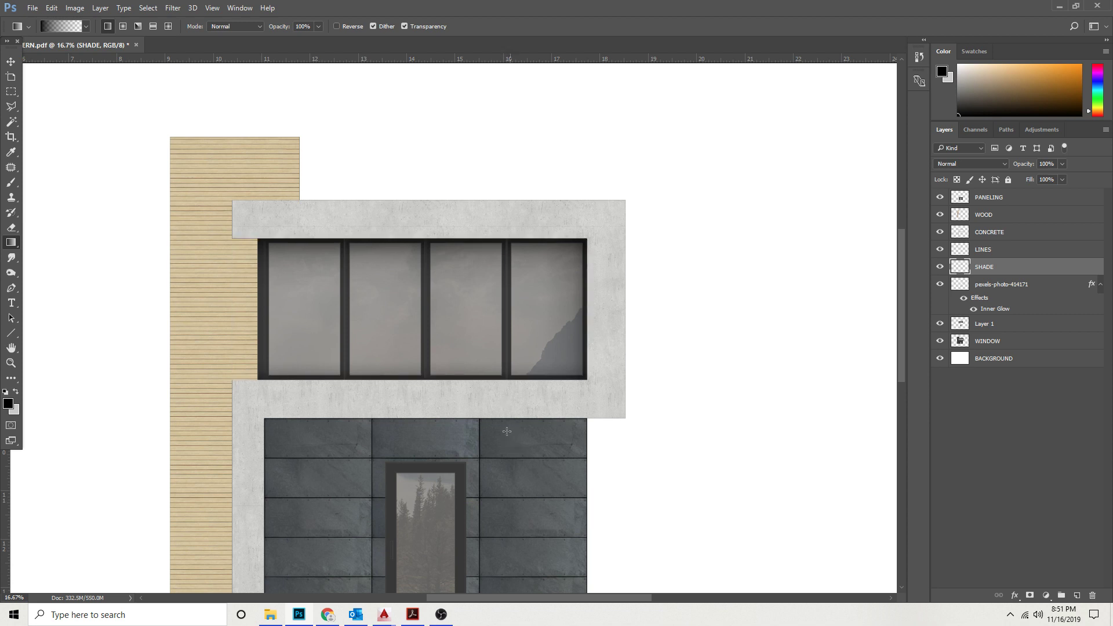
pyautogui.hotkey('ctrl', 'd')
pyautogui.press('z')
pyautogui.keyDown('alt'); pyautogui.click(486, 425); pyautogui.keyUp('alt')
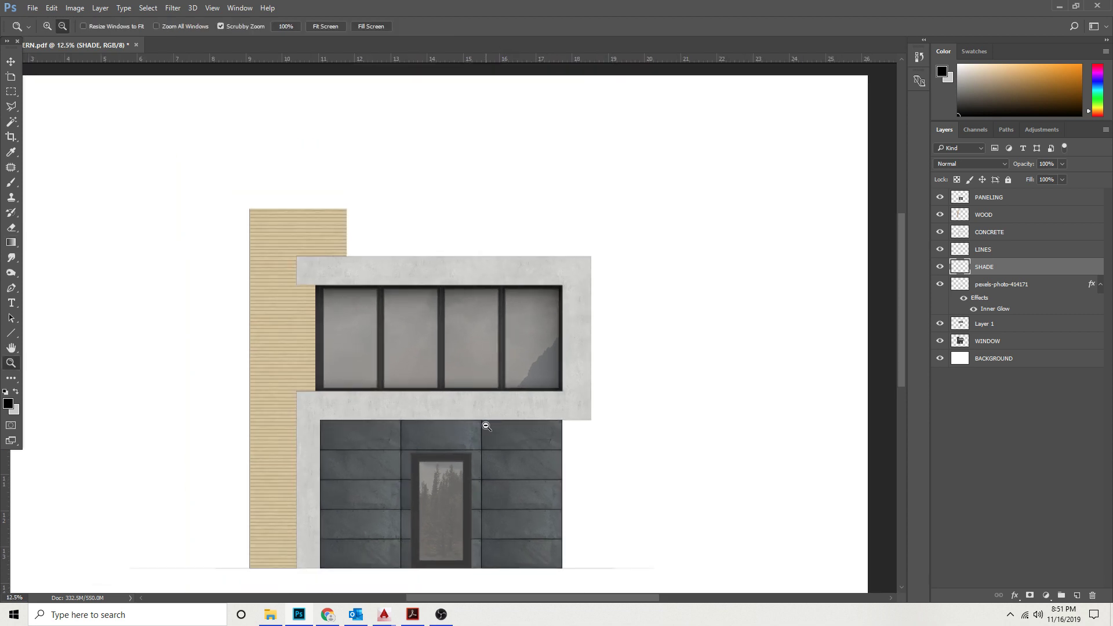
# Restore the band selection and add gradients darkening the right pane and the top.
pyautogui.press('g')
pyautogui.hotkey('ctrl', 'shift', 'd')
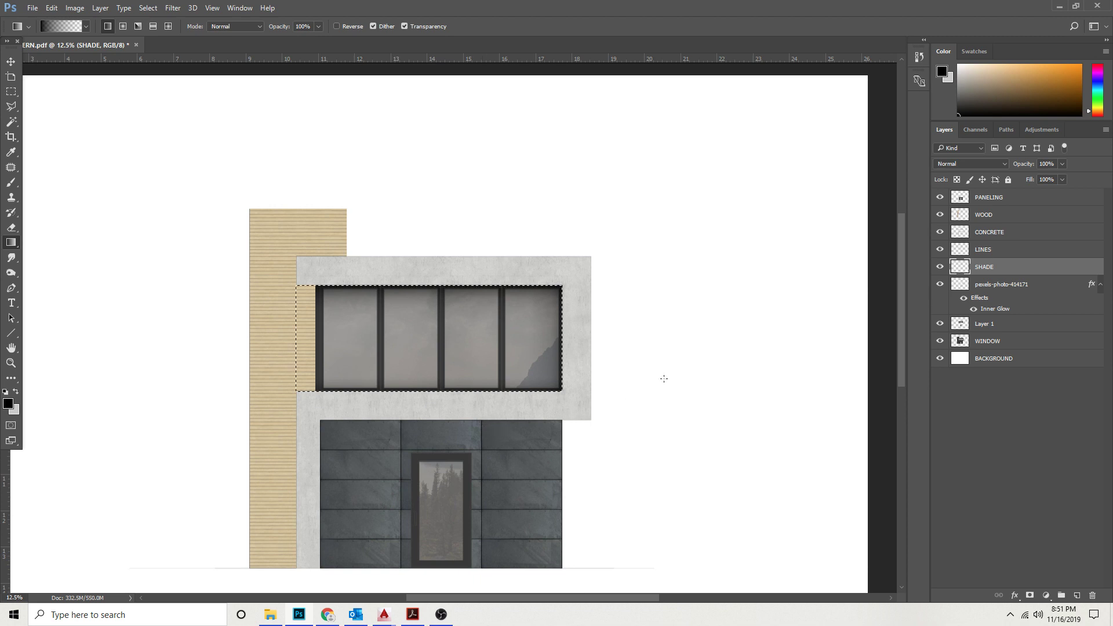
pyautogui.moveTo(773, 311); pyautogui.dragTo(520, 312)
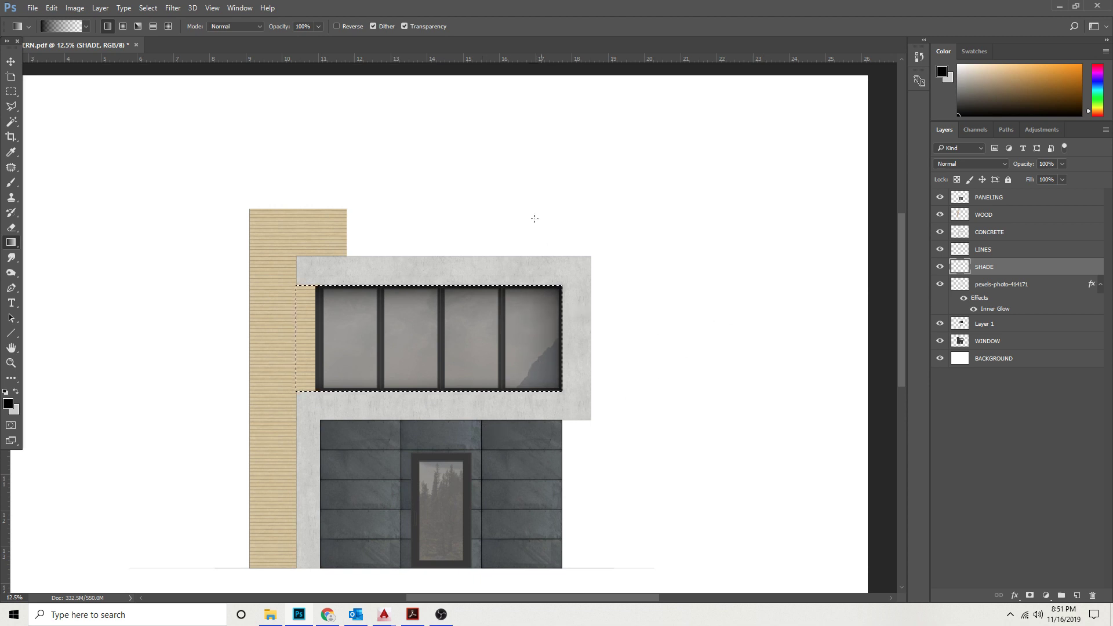
pyautogui.moveTo(506, 96); pyautogui.dragTo(506, 312)
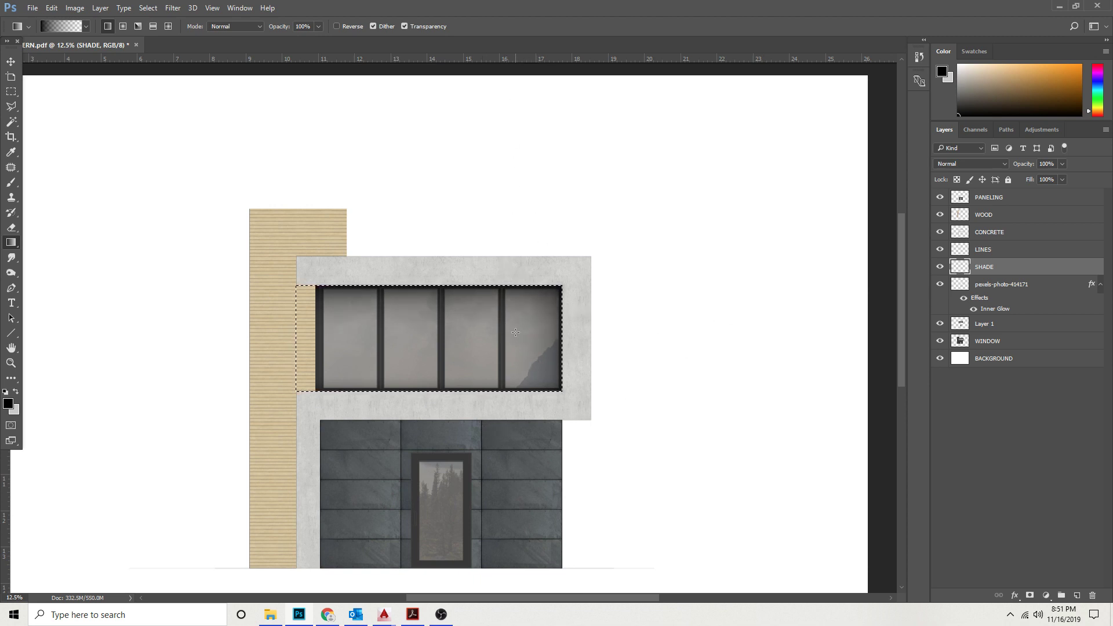
pyautogui.hotkey('ctrl', 'd')
# Select the dark panel area and add a new Layer 2 for its shading.
pyautogui.scroll(-3, 388, 447)
pyautogui.press('z')
pyautogui.click(386, 418)
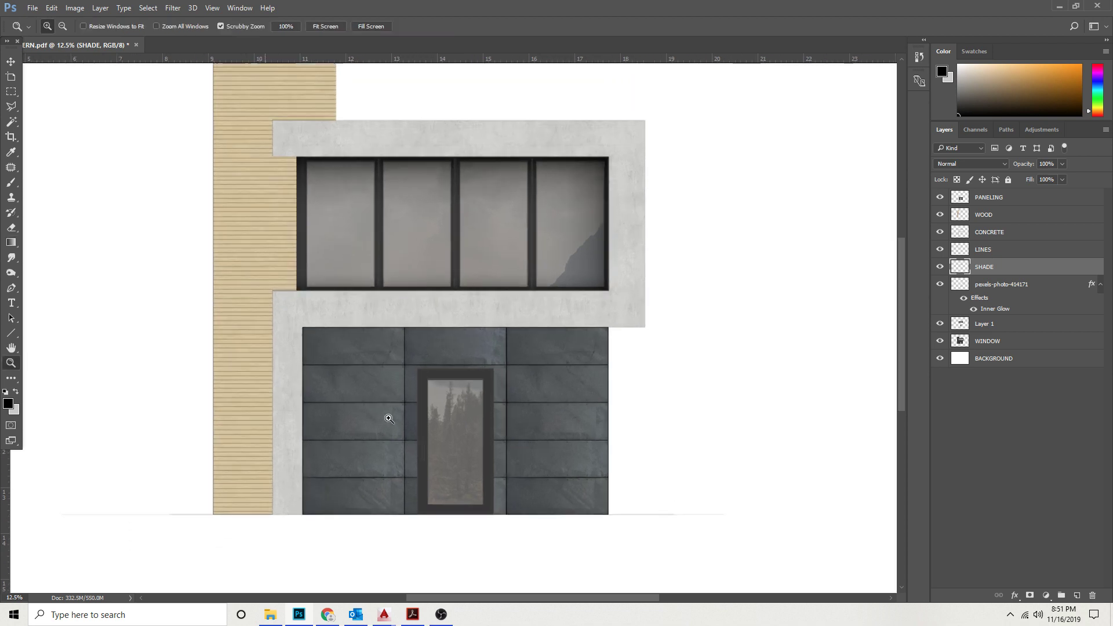
pyautogui.click(271, 341)
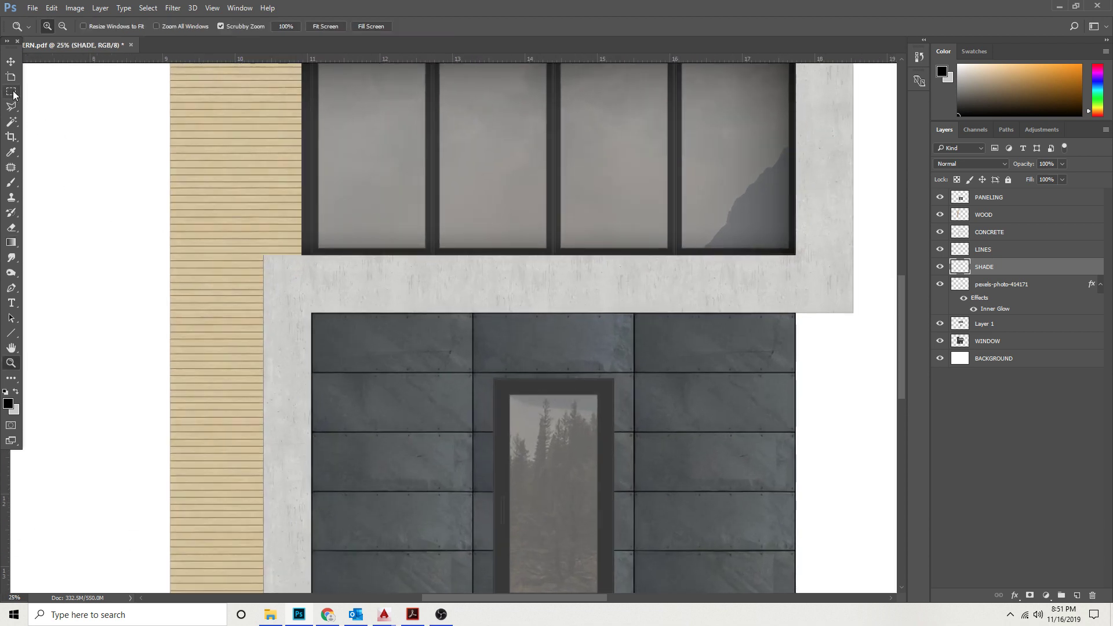
pyautogui.click(12, 91)
pyautogui.moveTo(311, 314); pyautogui.dragTo(796, 387)
pyautogui.hotkey('ctrl', '-')
pyautogui.press('g')
pyautogui.hotkey('ctrl', 'shift', 'alt', 'n')
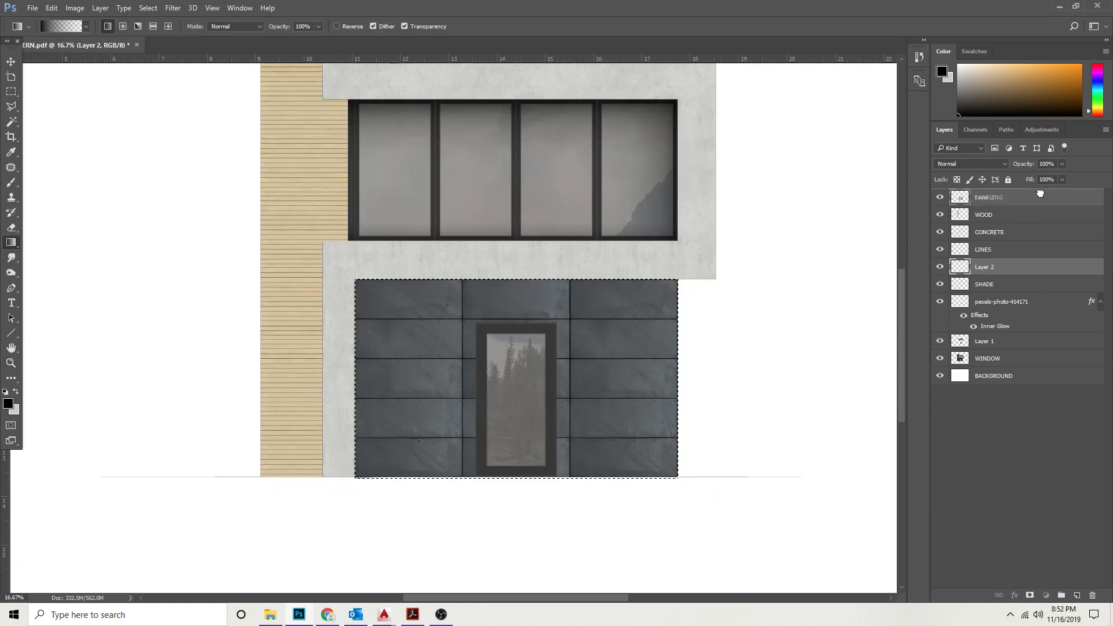
# Move Layer 2 and SHADE to the top and shade the dark panels with a gradient.
pyautogui.moveTo(1040, 193); pyautogui.dragTo(1040, 197)
pyautogui.moveTo(985, 284); pyautogui.dragTo(1009, 198)
pyautogui.moveTo(464, 250); pyautogui.dragTo(462, 304)
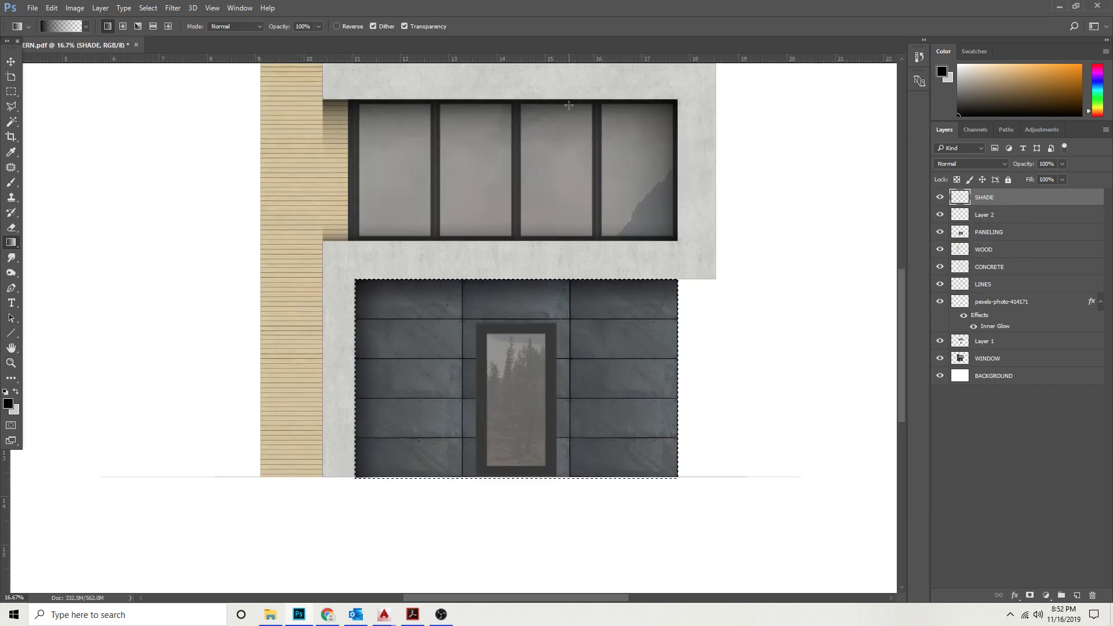
pyautogui.scroll(3, 550, 513)
pyautogui.scroll(-1, 550, 512)
pyautogui.scroll(2, 331, 447)
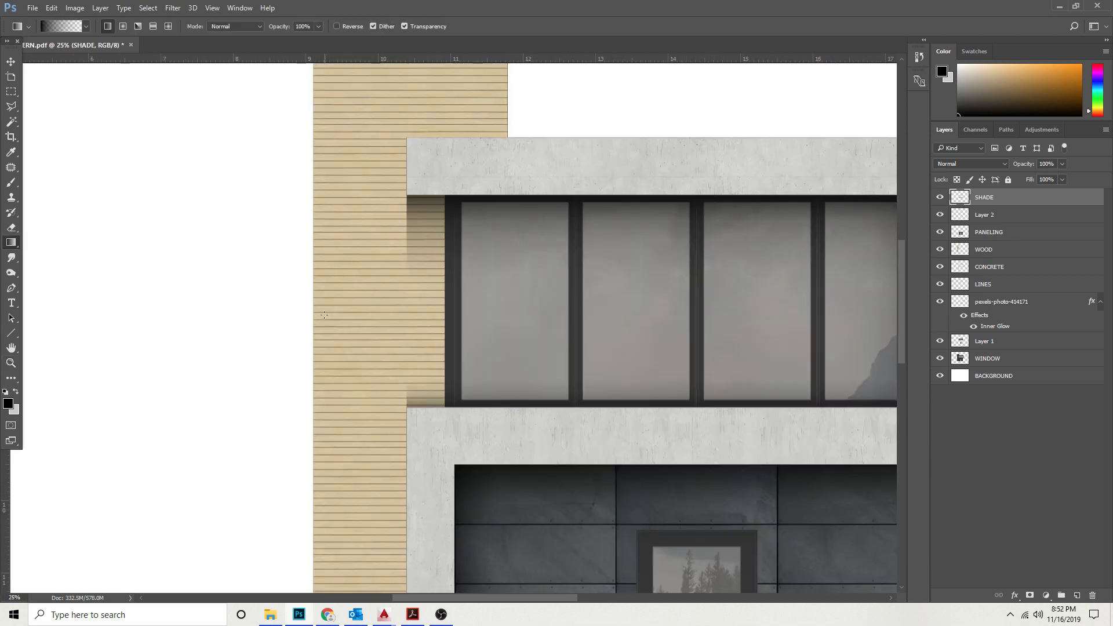
pyautogui.press('x')
pyautogui.scroll(2, 412, 405)
# Move the WOOD layer to the top of the layer stack.
pyautogui.press('v')
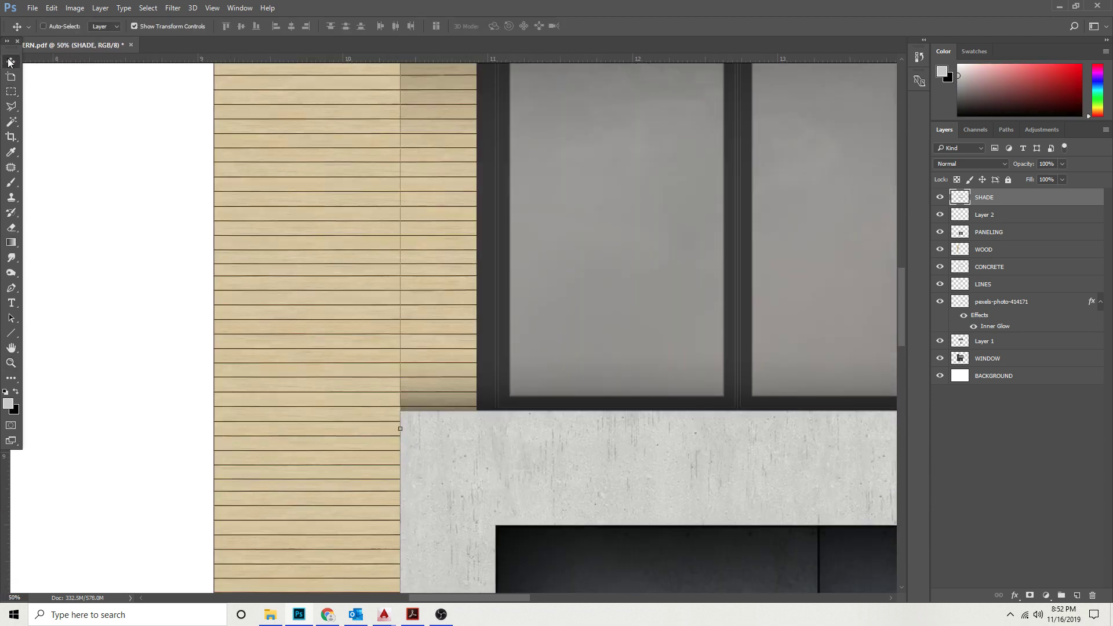
pyautogui.moveTo(984, 249); pyautogui.dragTo(1001, 196)
pyautogui.press('z')
pyautogui.scroll(-4, 395, 335)
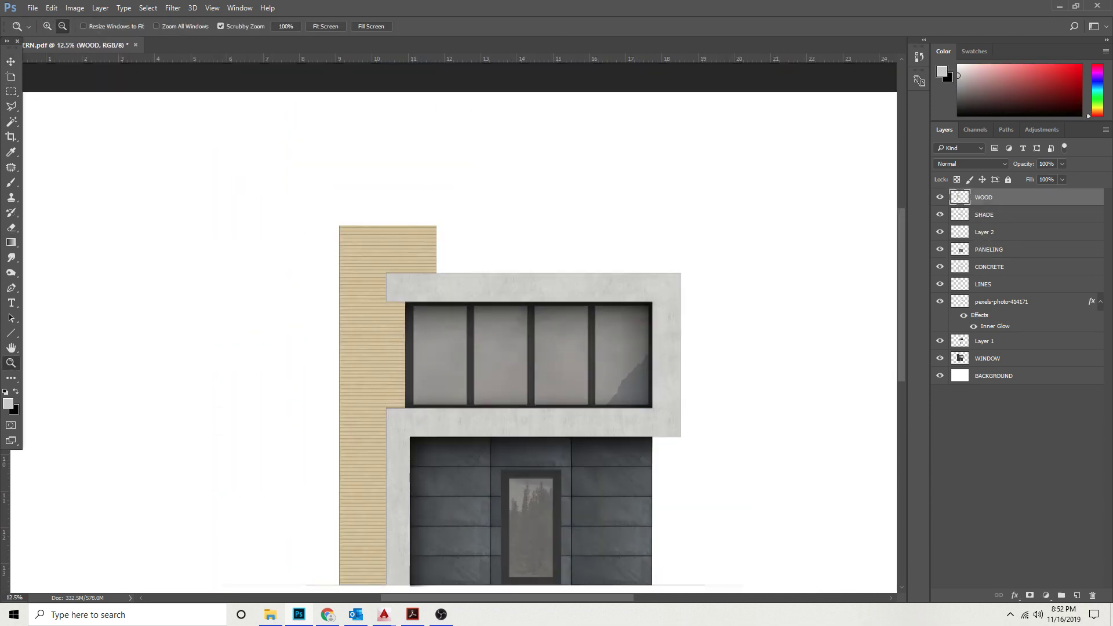
pyautogui.scroll(-1, 378, 487)
pyautogui.scroll(1, 378, 488)
# Select the wood strip with Magic Wand, trimmed to the lower section by a marquee.
pyautogui.press('w')
pyautogui.click(984, 284)
pyautogui.click(380, 265)
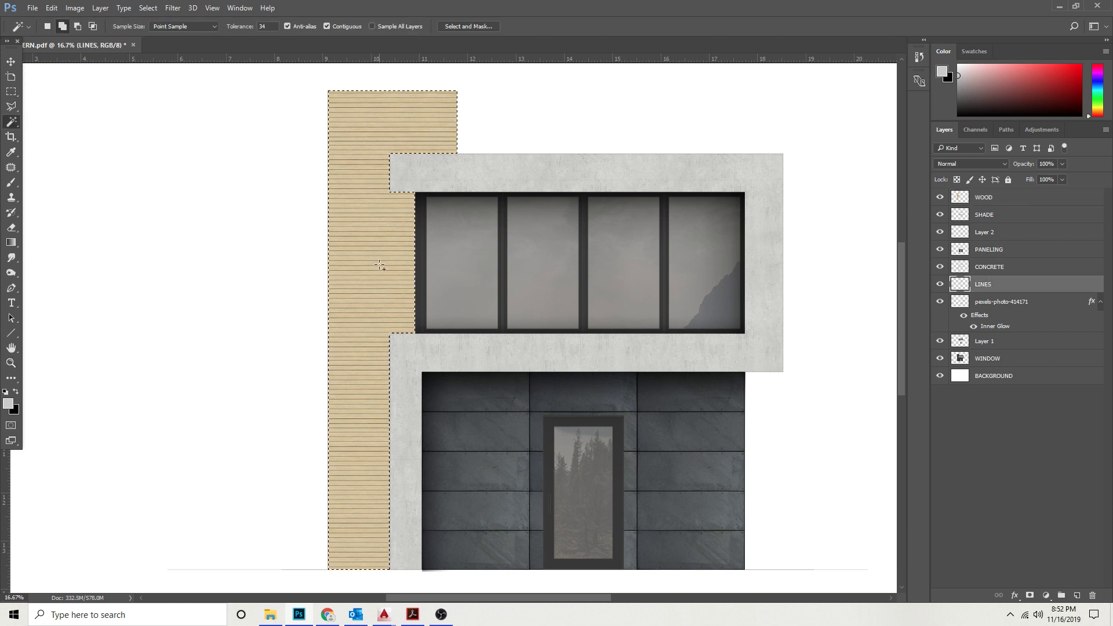
pyautogui.press('m')
pyautogui.moveTo(319, 80); pyautogui.dragTo(583, 334)
# Add a new layer named SHADE 2 and move it above the WOOD layer.
pyautogui.click(11, 243)
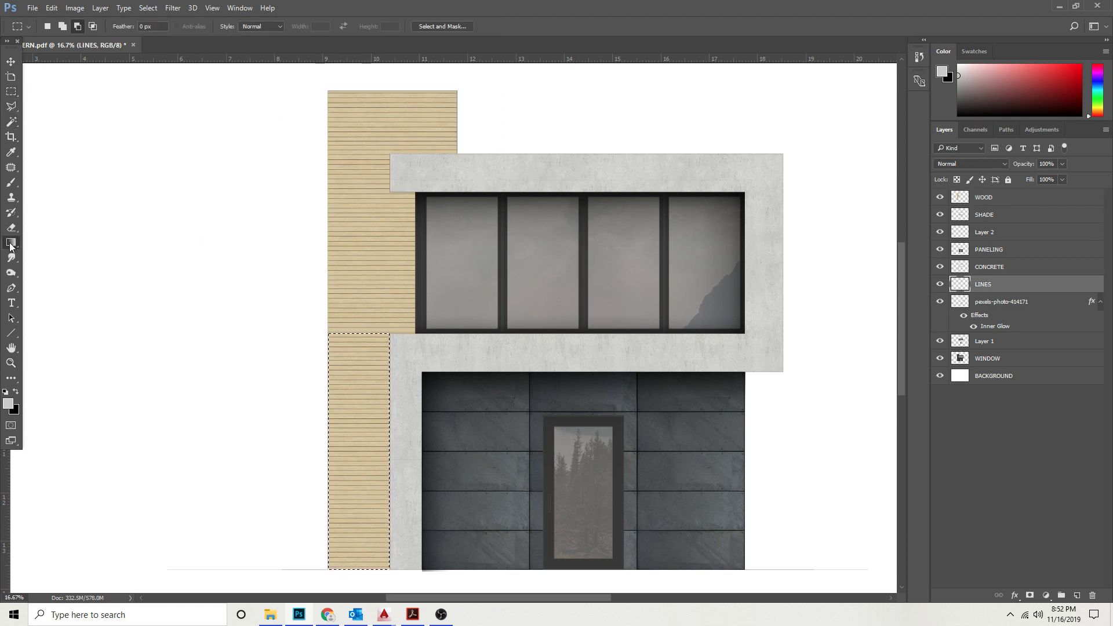
pyautogui.click(1000, 216)
pyautogui.hotkey('ctrl', 'shift', 'alt', 'n')
pyautogui.doubleClick(984, 215)
pyautogui.write('SHADE 2')
pyautogui.press('Return')
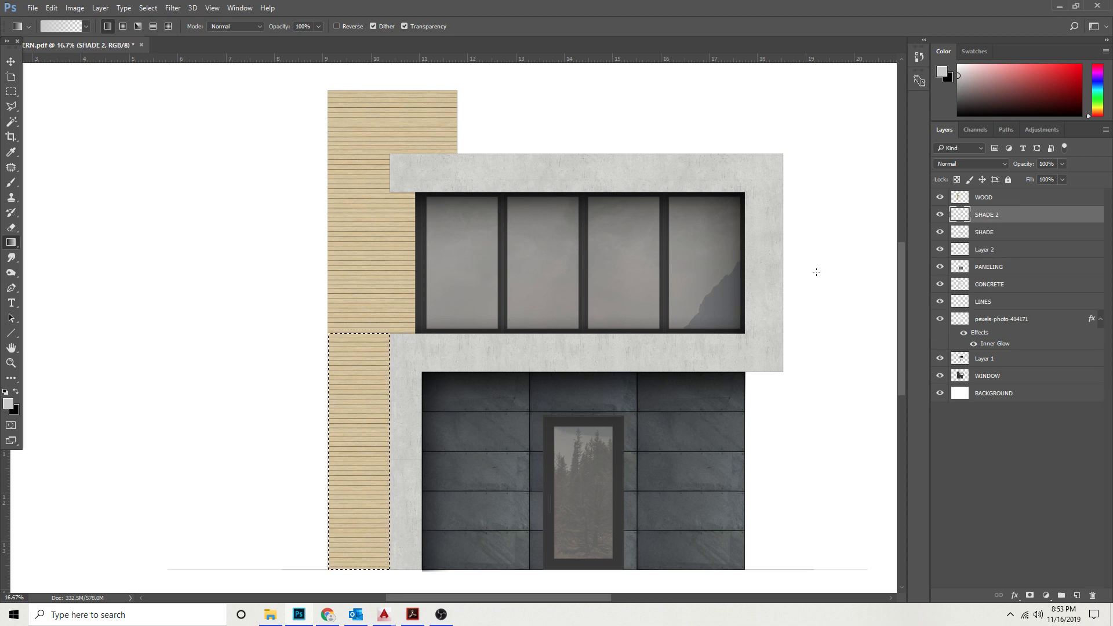
pyautogui.hotkey('ctrl', ']')
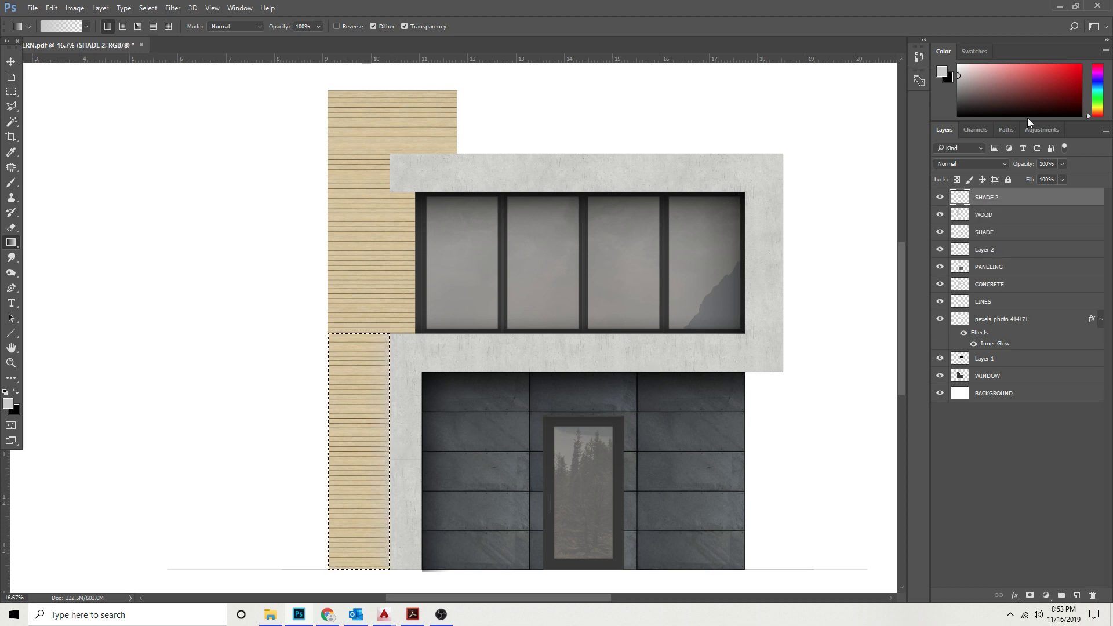
# Shade the right edge of the lower wood with a black gradient.
pyautogui.press('d')
pyautogui.moveTo(692, 473); pyautogui.dragTo(373, 471)
pyautogui.hotkey('ctrl', 'd')
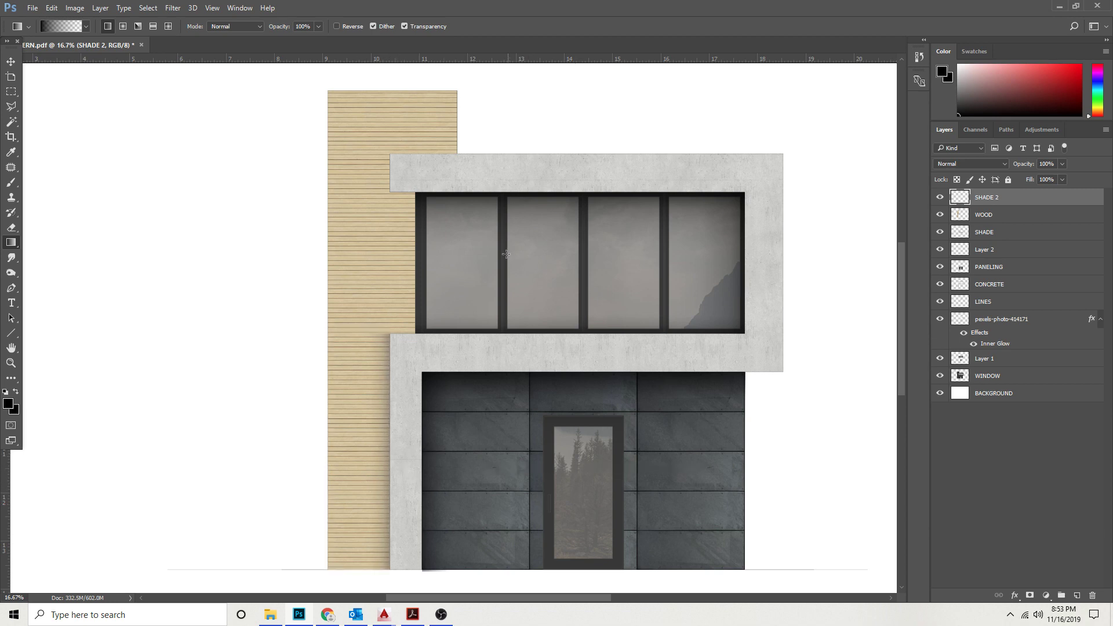
pyautogui.scroll(1, 506, 253)
pyautogui.scroll(3, 390, 236)
# Select the wood beside the concrete overhang and shade it with a black gradient.
pyautogui.press('m')
pyautogui.moveTo(387, 207); pyautogui.dragTo(271, 323)
pyautogui.press('g')
pyautogui.moveTo(572, 274); pyautogui.dragTo(440, 279)
pyautogui.hotkey('ctrl', 'z')
pyautogui.moveTo(806, 279); pyautogui.dragTo(417, 279)
pyautogui.hotkey('ctrl', 'z')
pyautogui.moveTo(616, 273); pyautogui.dragTo(383, 273)
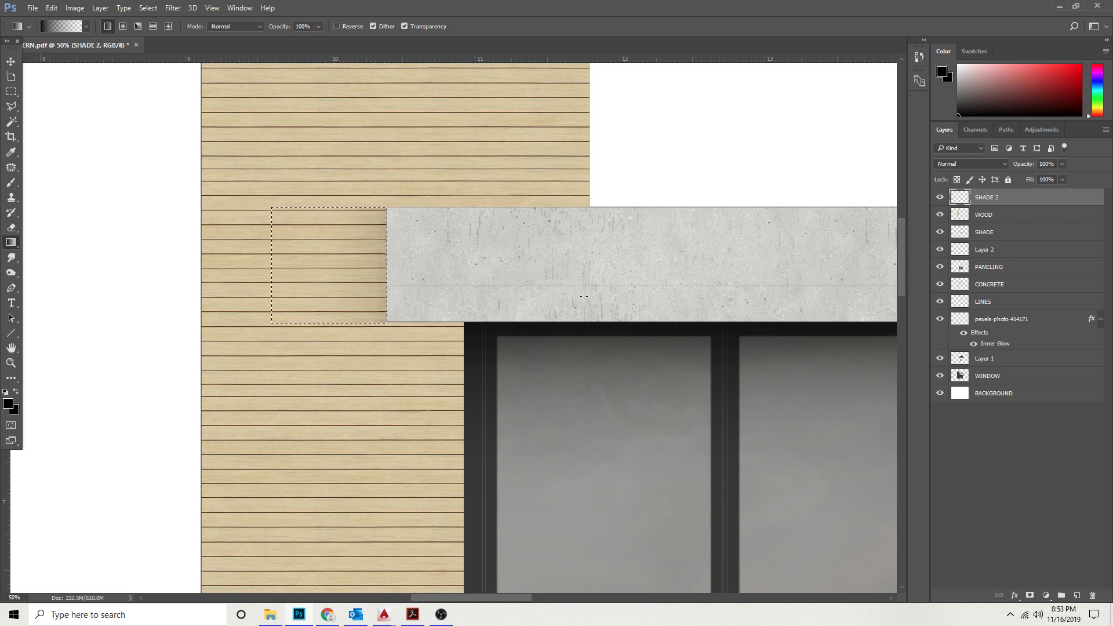
pyautogui.moveTo(584, 296); pyautogui.dragTo(342, 294)
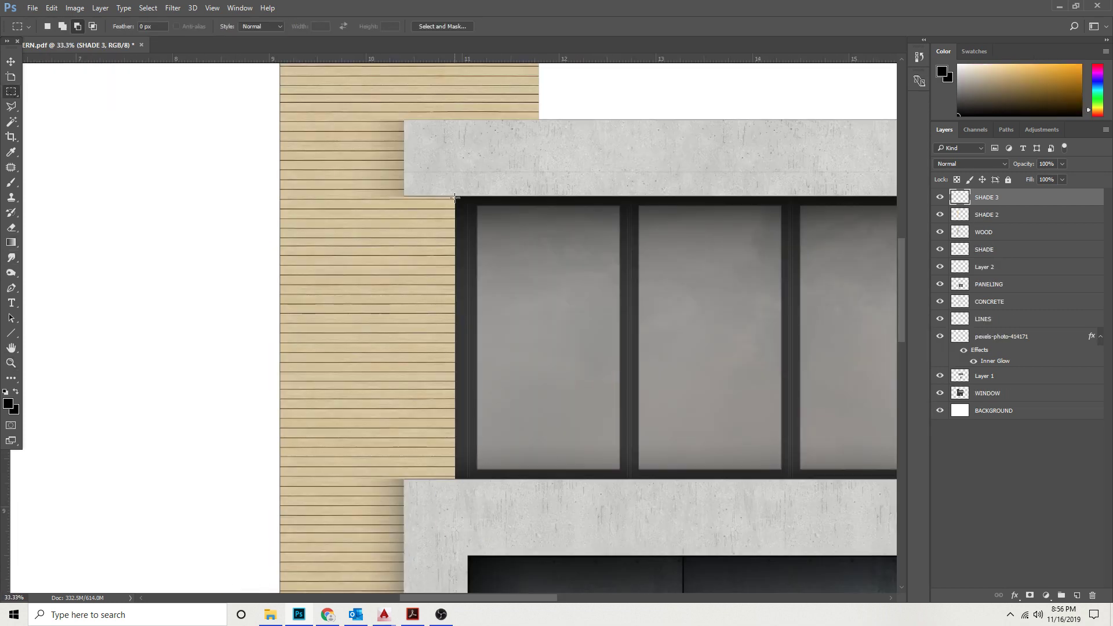
# Shade the wood beside the upper window with a gradient on a new layer.
pyautogui.moveTo(454, 197); pyautogui.dragTo(340, 479)
pyautogui.press('g')
pyautogui.hotkey('ctrl', 'shift', 'alt', 'n')
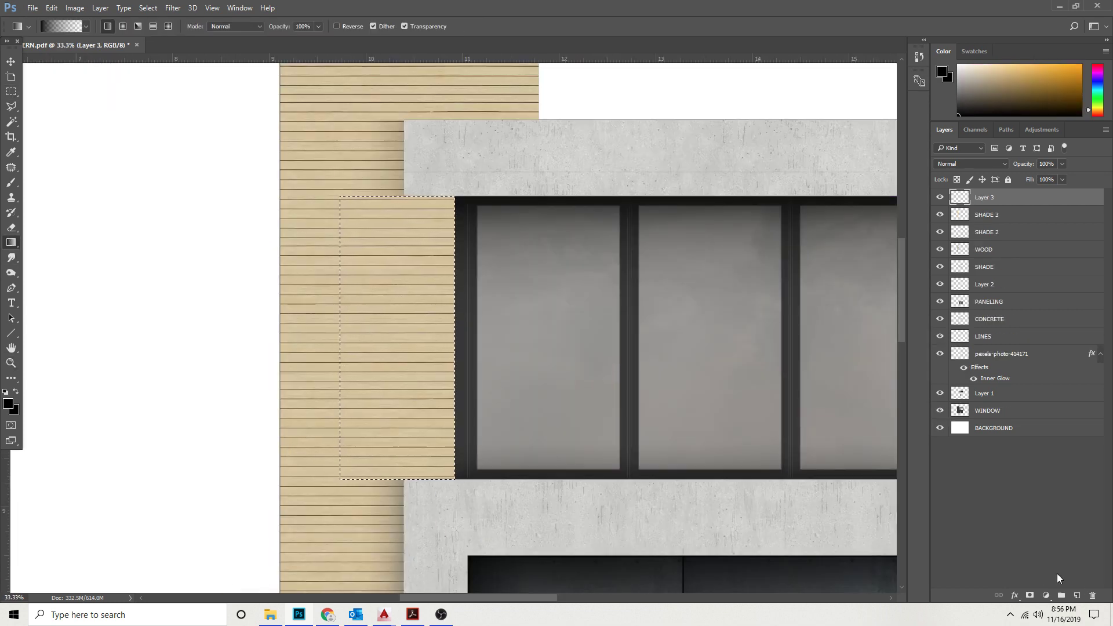
pyautogui.moveTo(743, 354); pyautogui.dragTo(344, 410)
pyautogui.hotkey('ctrl', 'd')
# Zoom in on the wood column to check the shadows, then out to the whole building.
pyautogui.press('z')
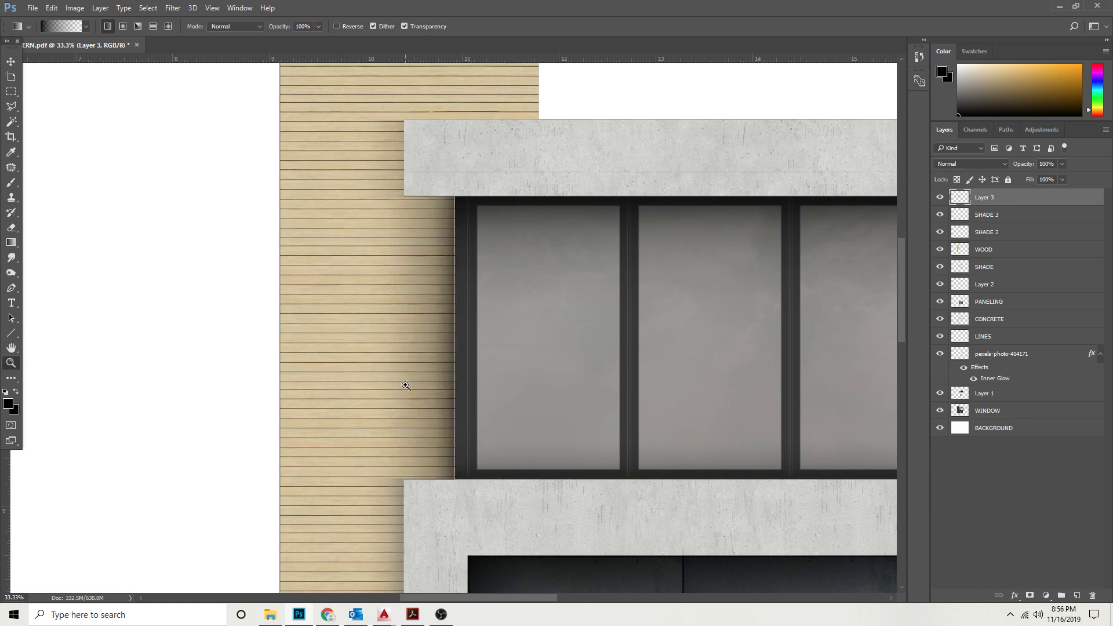
pyautogui.keyDown('alt'); pyautogui.click(365, 340); pyautogui.keyUp('alt')
pyautogui.keyDown('alt'); pyautogui.click(364, 337); pyautogui.keyUp('alt')
pyautogui.click(419, 220)
pyautogui.click(418, 220)
pyautogui.click(418, 221)
pyautogui.click(422, 232)
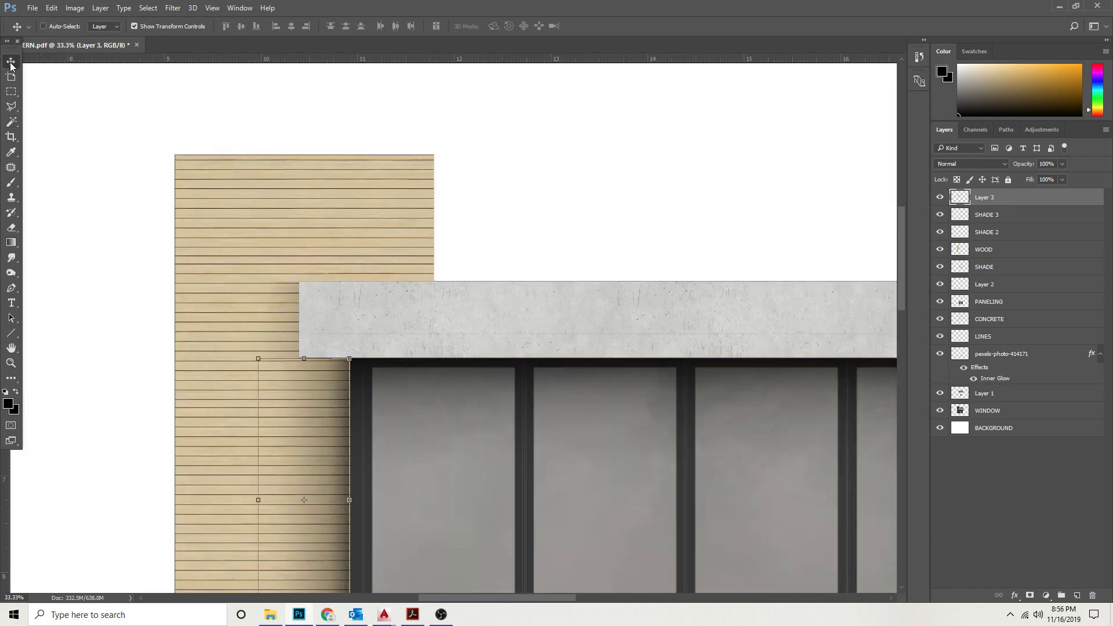
pyautogui.keyDown('alt'); pyautogui.click(301, 217); pyautogui.keyUp('alt')
pyautogui.keyDown('alt'); pyautogui.click(296, 226); pyautogui.keyUp('alt')
# Select the WOOD layer and raise its contrast to 85 with Brightness/Contrast.
pyautogui.press('v')
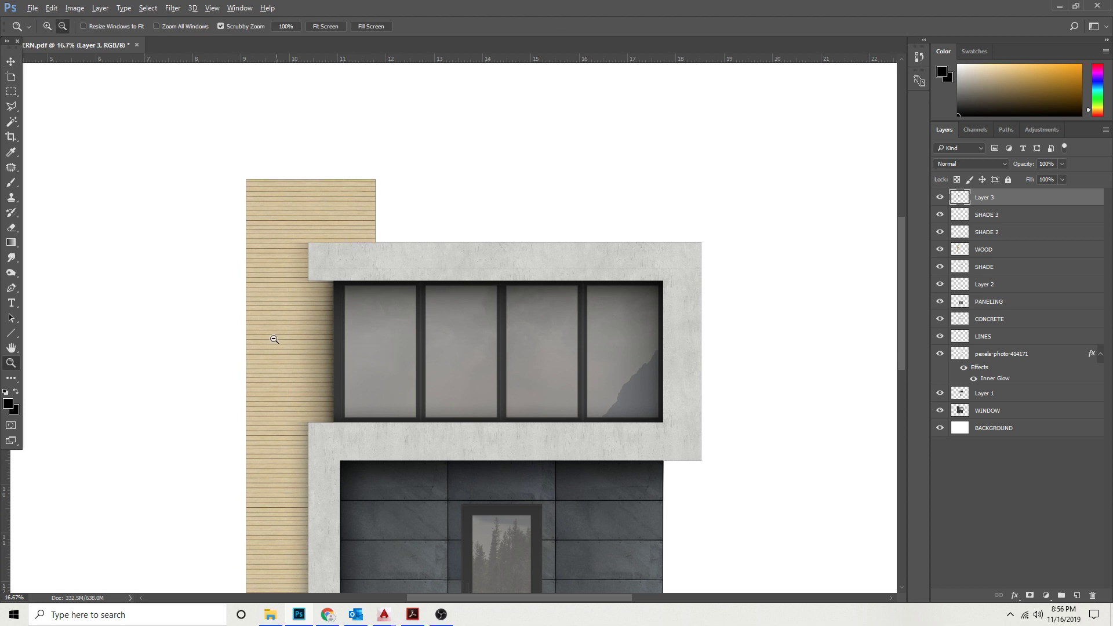
pyautogui.hotkey('ctrl', '-')
pyautogui.keyDown('ctrl'); pyautogui.click(275, 223); pyautogui.keyUp('ctrl')
pyautogui.click(74, 8)
pyautogui.moveTo(100, 34)
pyautogui.click(249, 23)
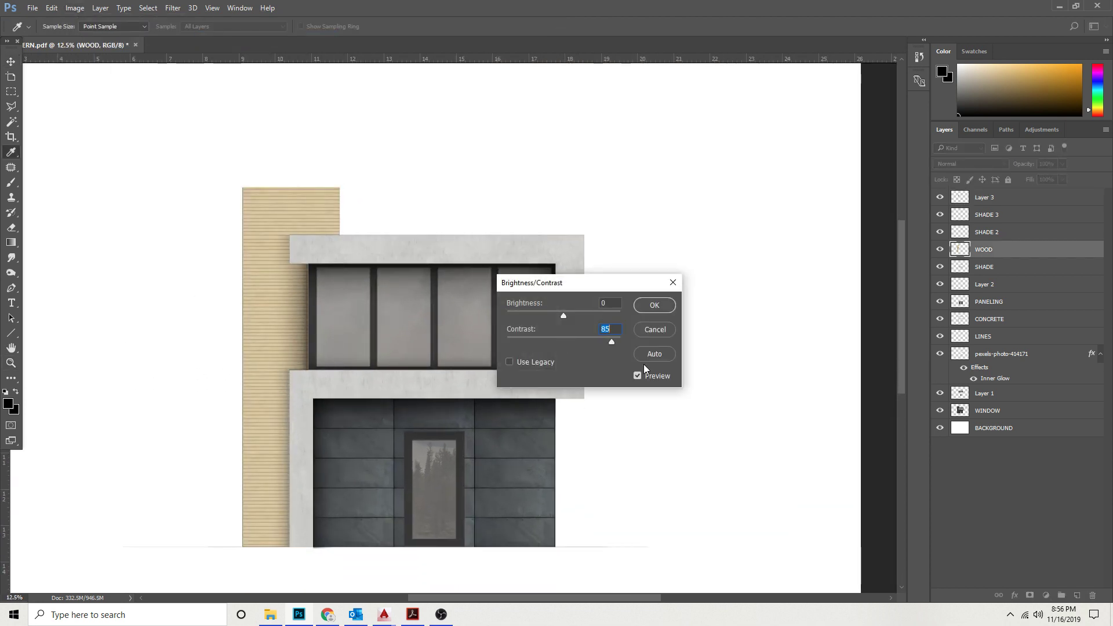
pyautogui.moveTo(615, 341); pyautogui.dragTo(624, 342)
pyautogui.click(659, 307)
pyautogui.click(134, 26)
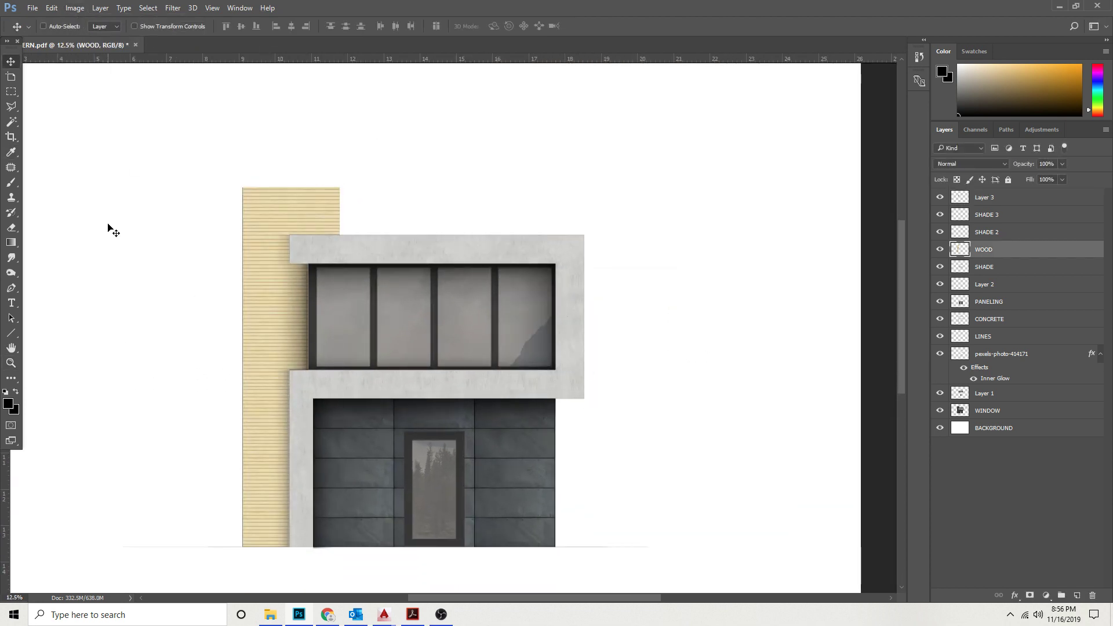
# Lower the WOOD layer's saturation to -38 with Hue/Saturation.
pyautogui.click(74, 8)
pyautogui.moveTo(100, 37)
pyautogui.click(232, 96)
pyautogui.moveTo(905, 212); pyautogui.dragTo(883, 214)
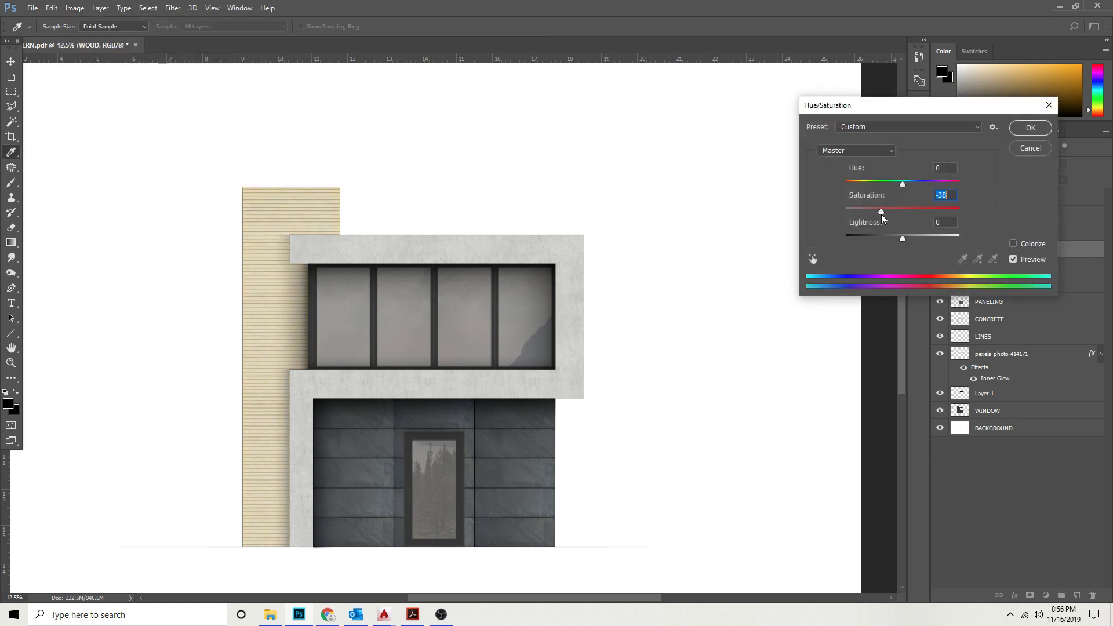
pyautogui.press('Return')
pyautogui.scroll(-1, 153, 534)
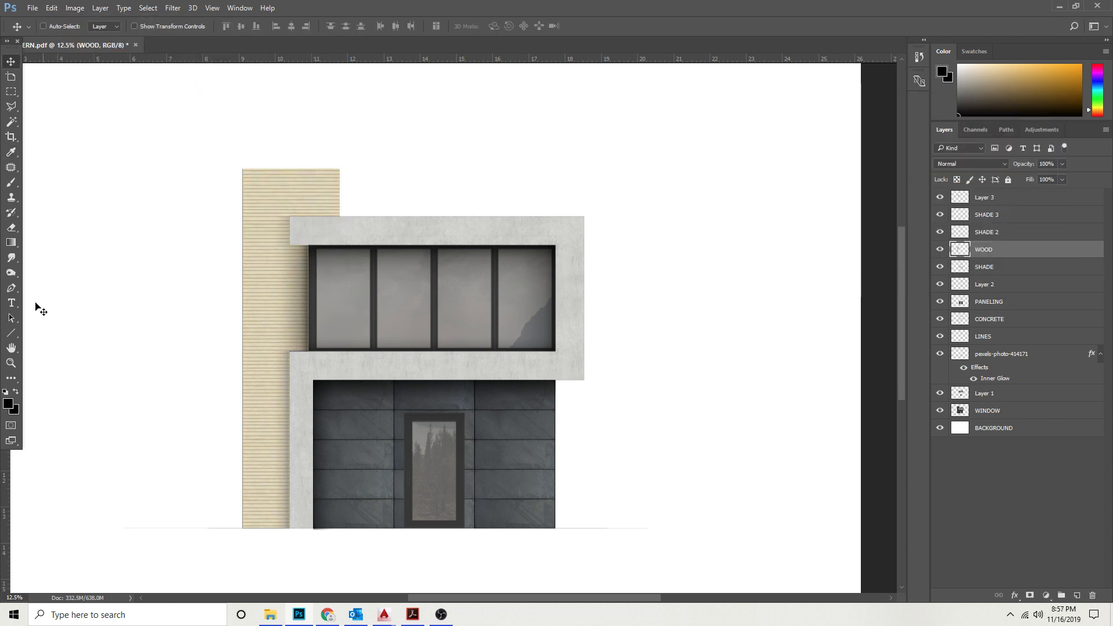
pyautogui.click(11, 91)
# Select a thin strip along the building's base, pick light grey, and add a layer named GROUND.
pyautogui.moveTo(123, 528); pyautogui.dragTo(678, 532)
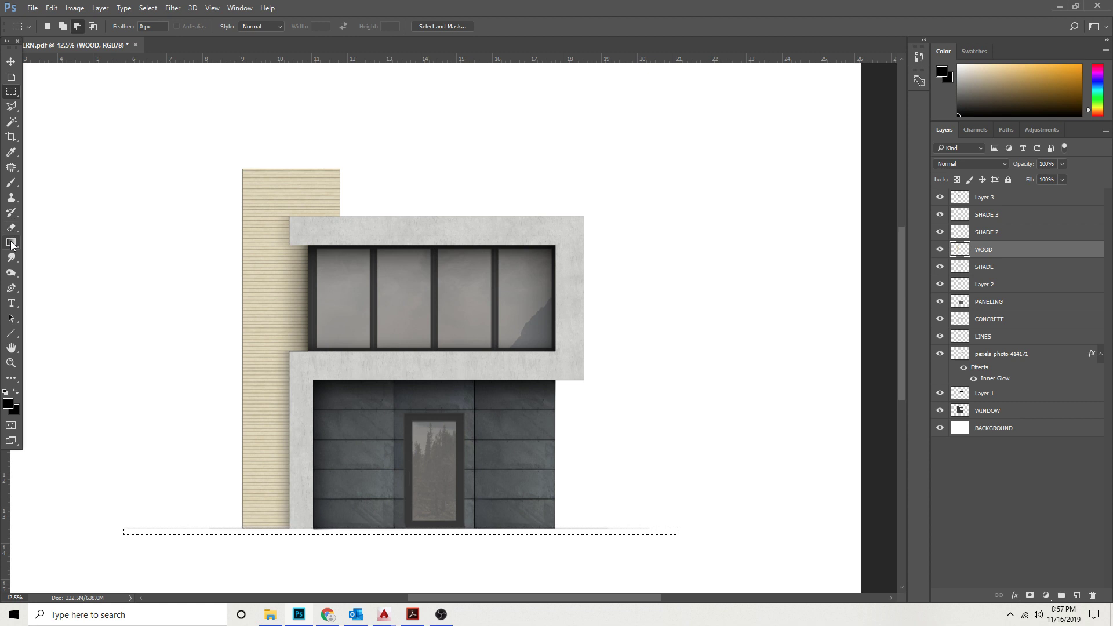
pyautogui.moveTo(11, 242); pyautogui.dragTo(49, 254)
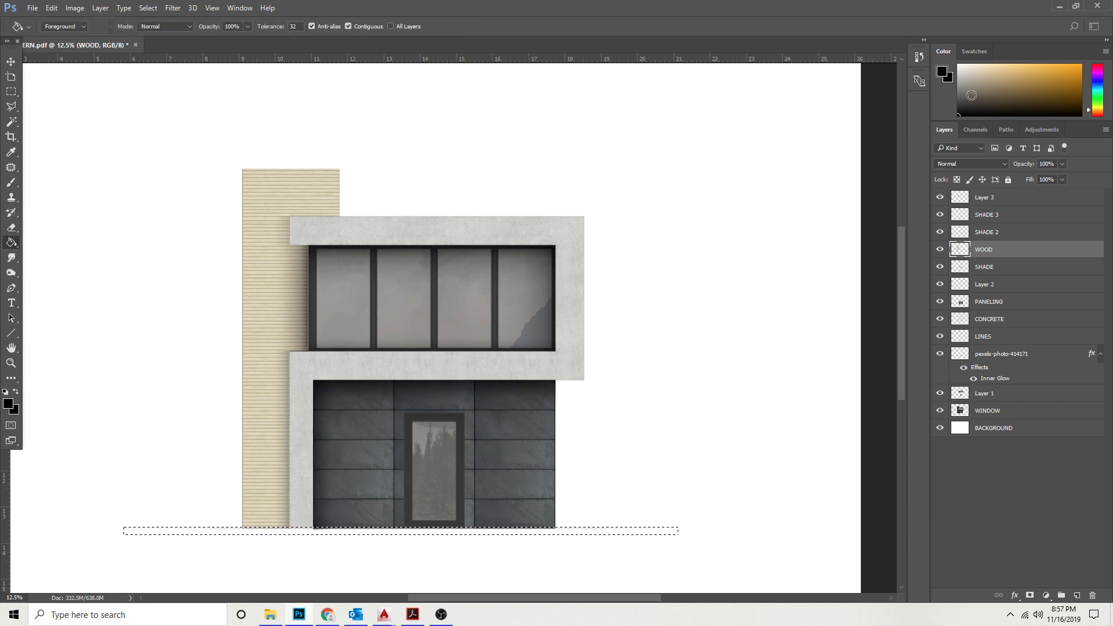
pyautogui.moveTo(1006, 125); pyautogui.dragTo(924, 98)
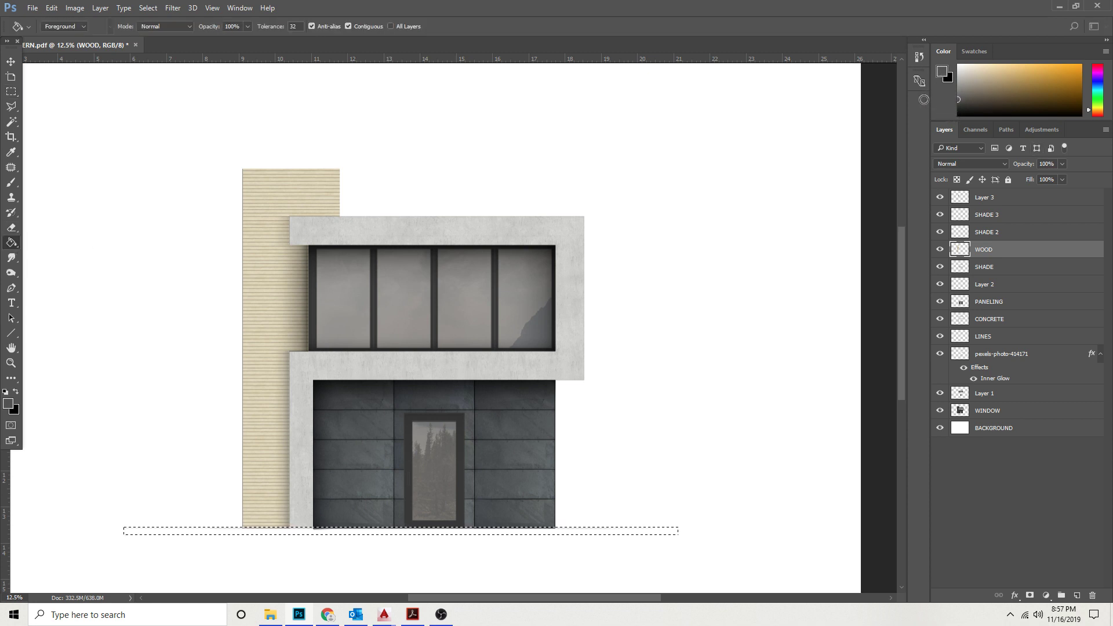
pyautogui.click(1077, 595)
pyautogui.doubleClick(986, 249)
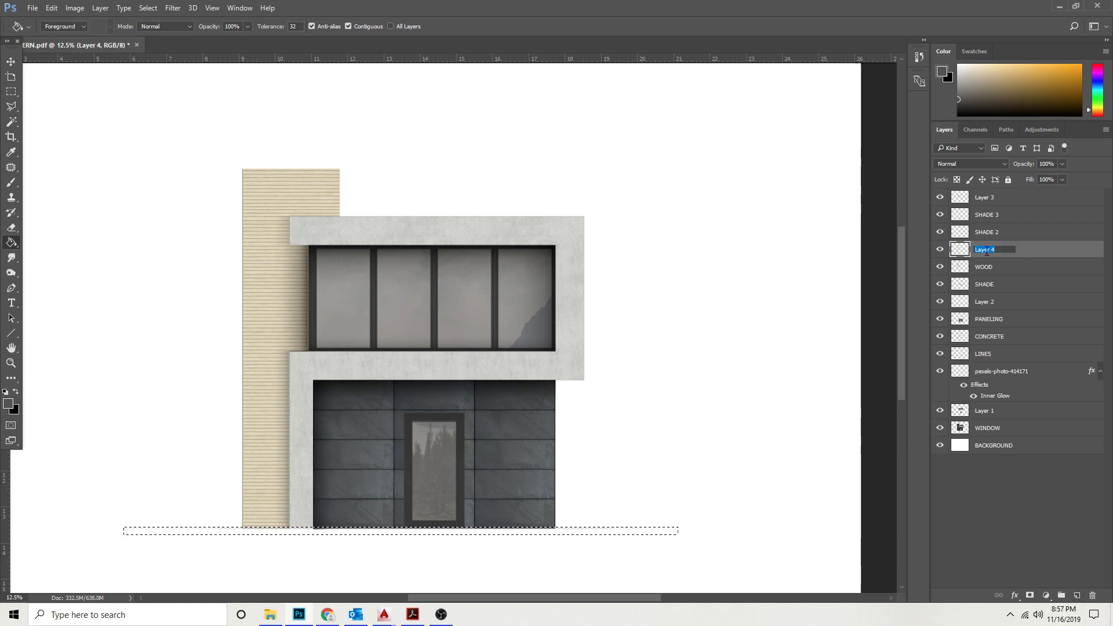
pyautogui.write('GROUND')
pyautogui.press('Return')
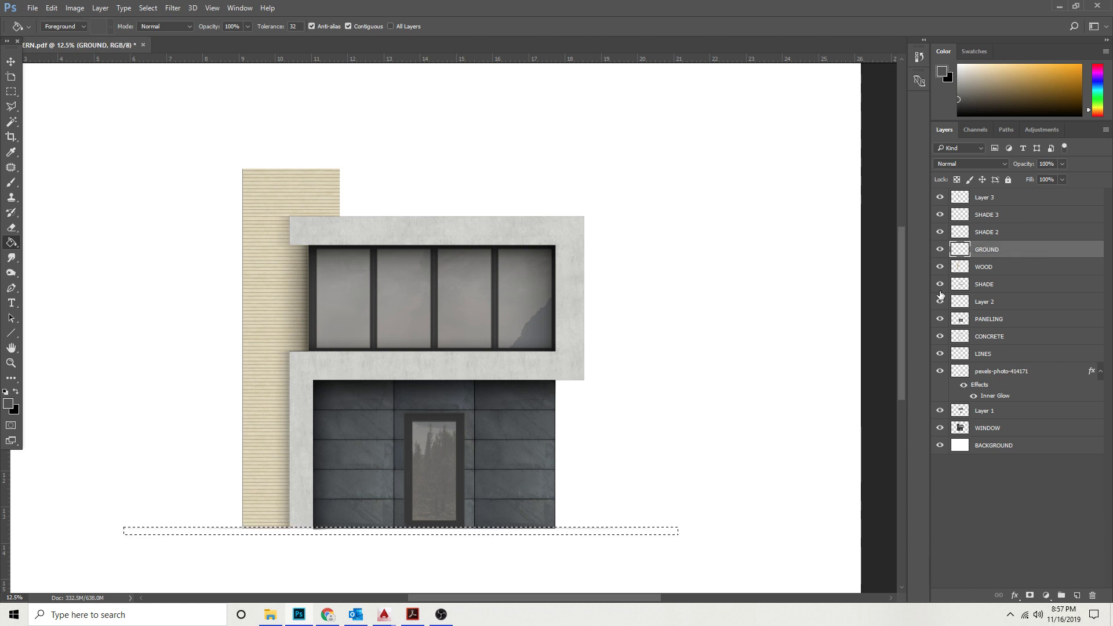
# Fill the base strip with grey, deselect, then refill the ground bar in black.
pyautogui.click(621, 531)
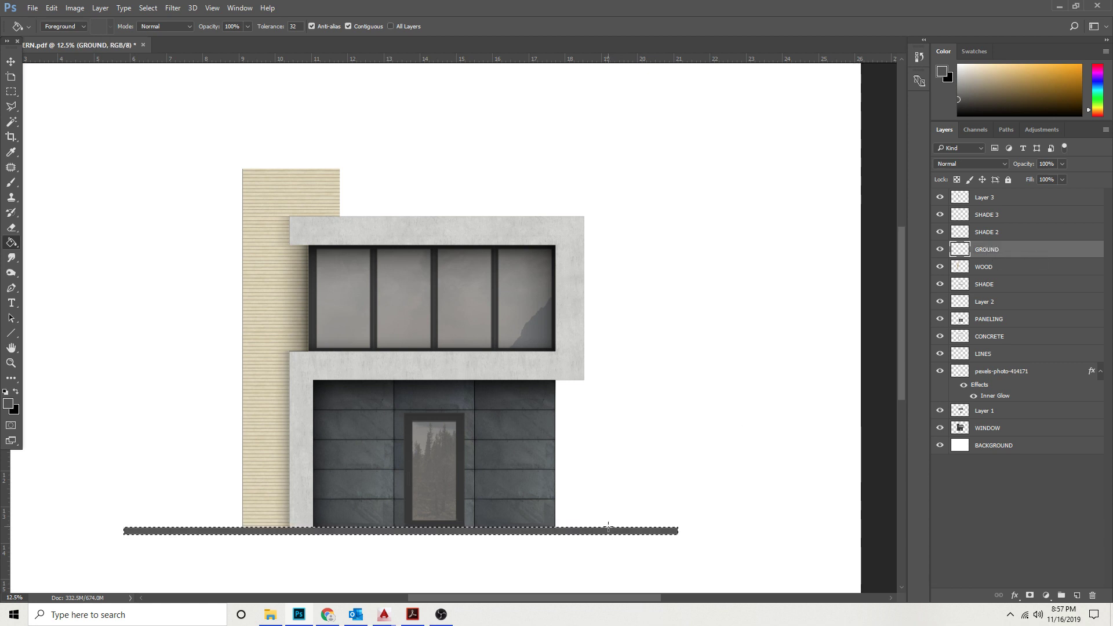
pyautogui.hotkey('ctrl', 'd')
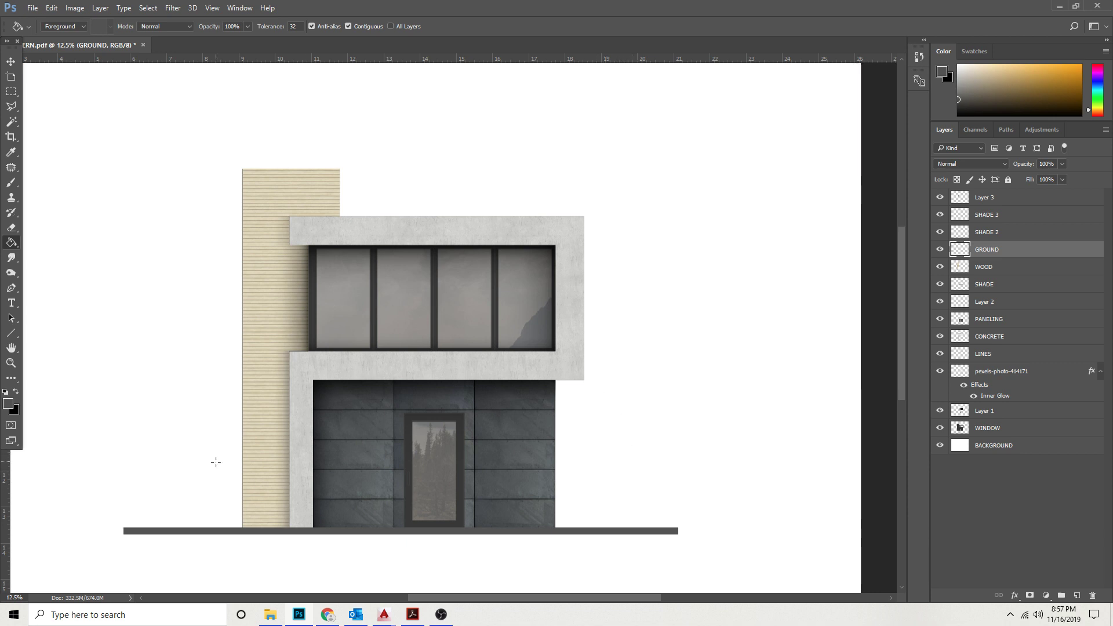
pyautogui.scroll(2, 162, 461)
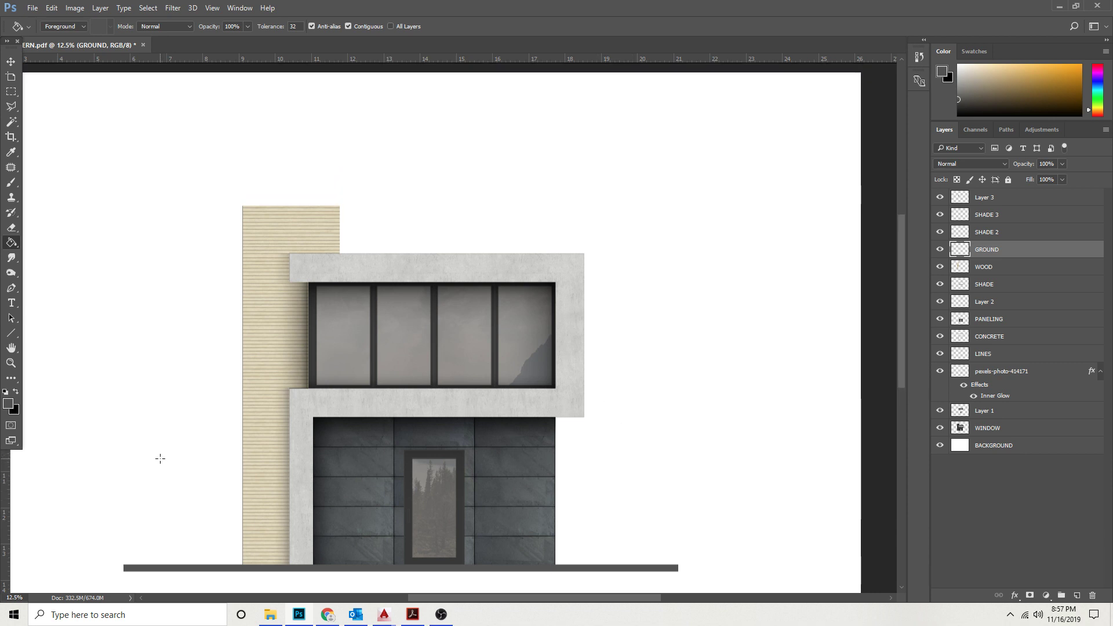
pyautogui.scroll(1, 160, 459)
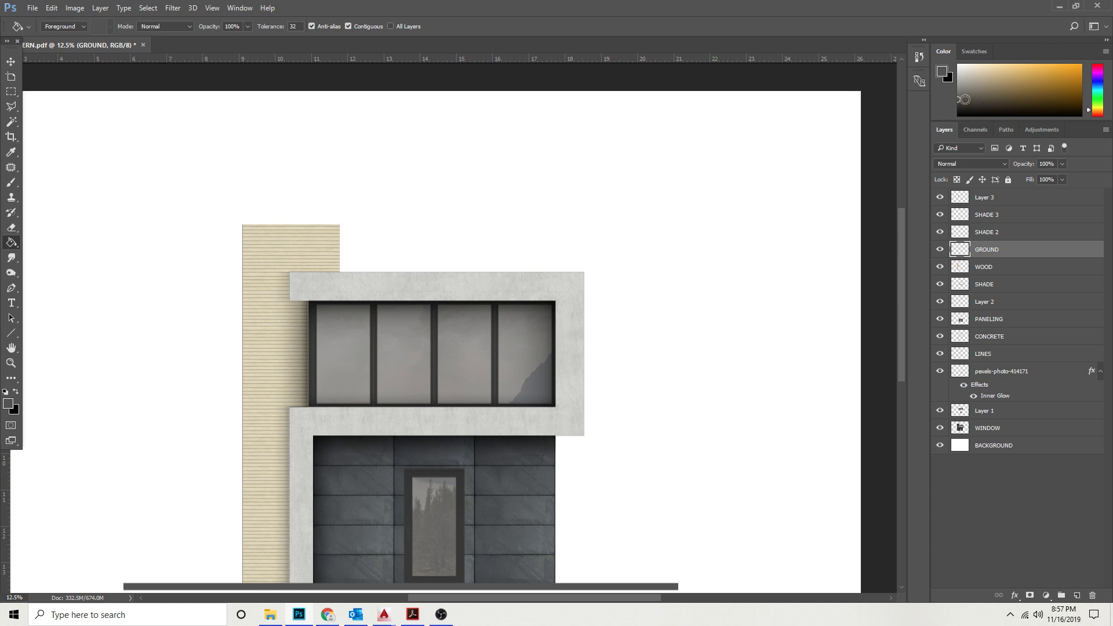
pyautogui.moveTo(963, 99); pyautogui.dragTo(927, 112)
pyautogui.scroll(-1, 484, 407)
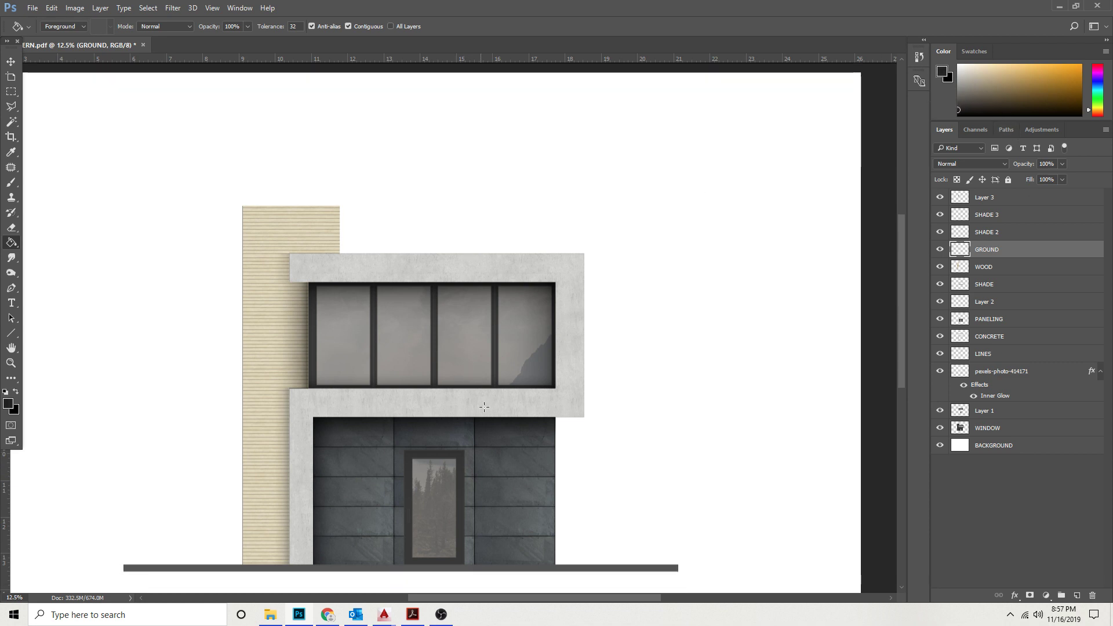
pyautogui.scroll(-1, 484, 407)
pyautogui.click(587, 552)
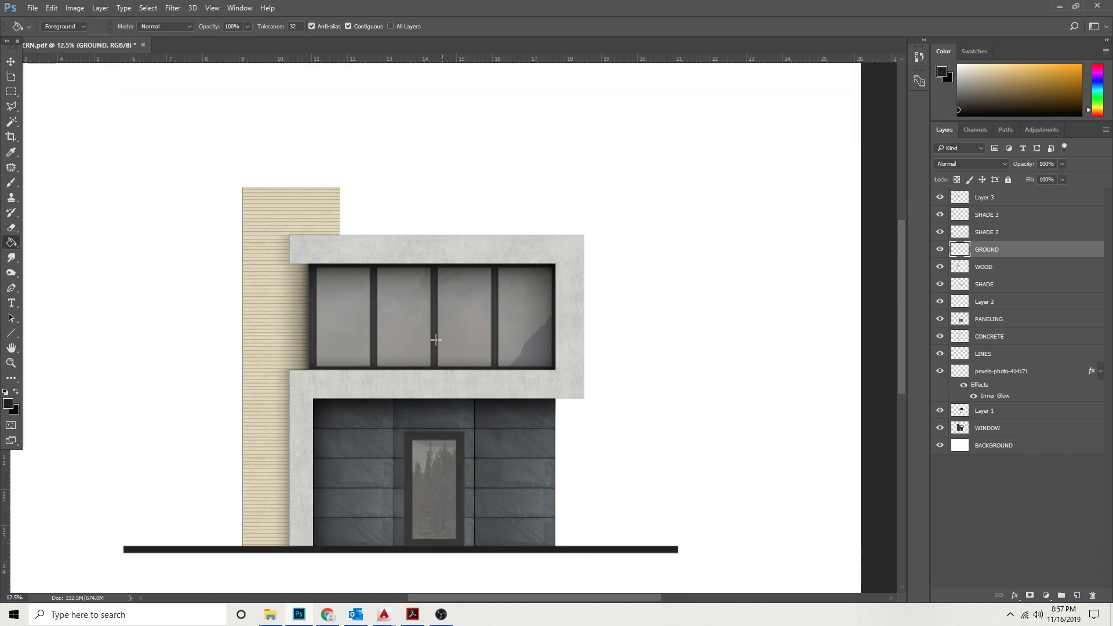
pyautogui.scroll(2, 234, 289)
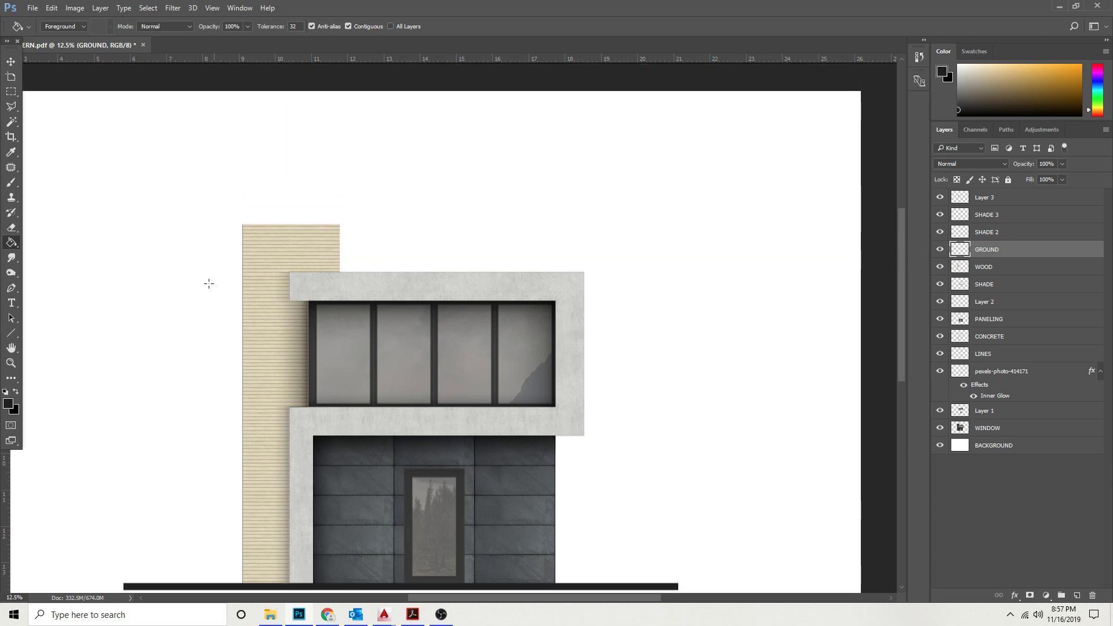